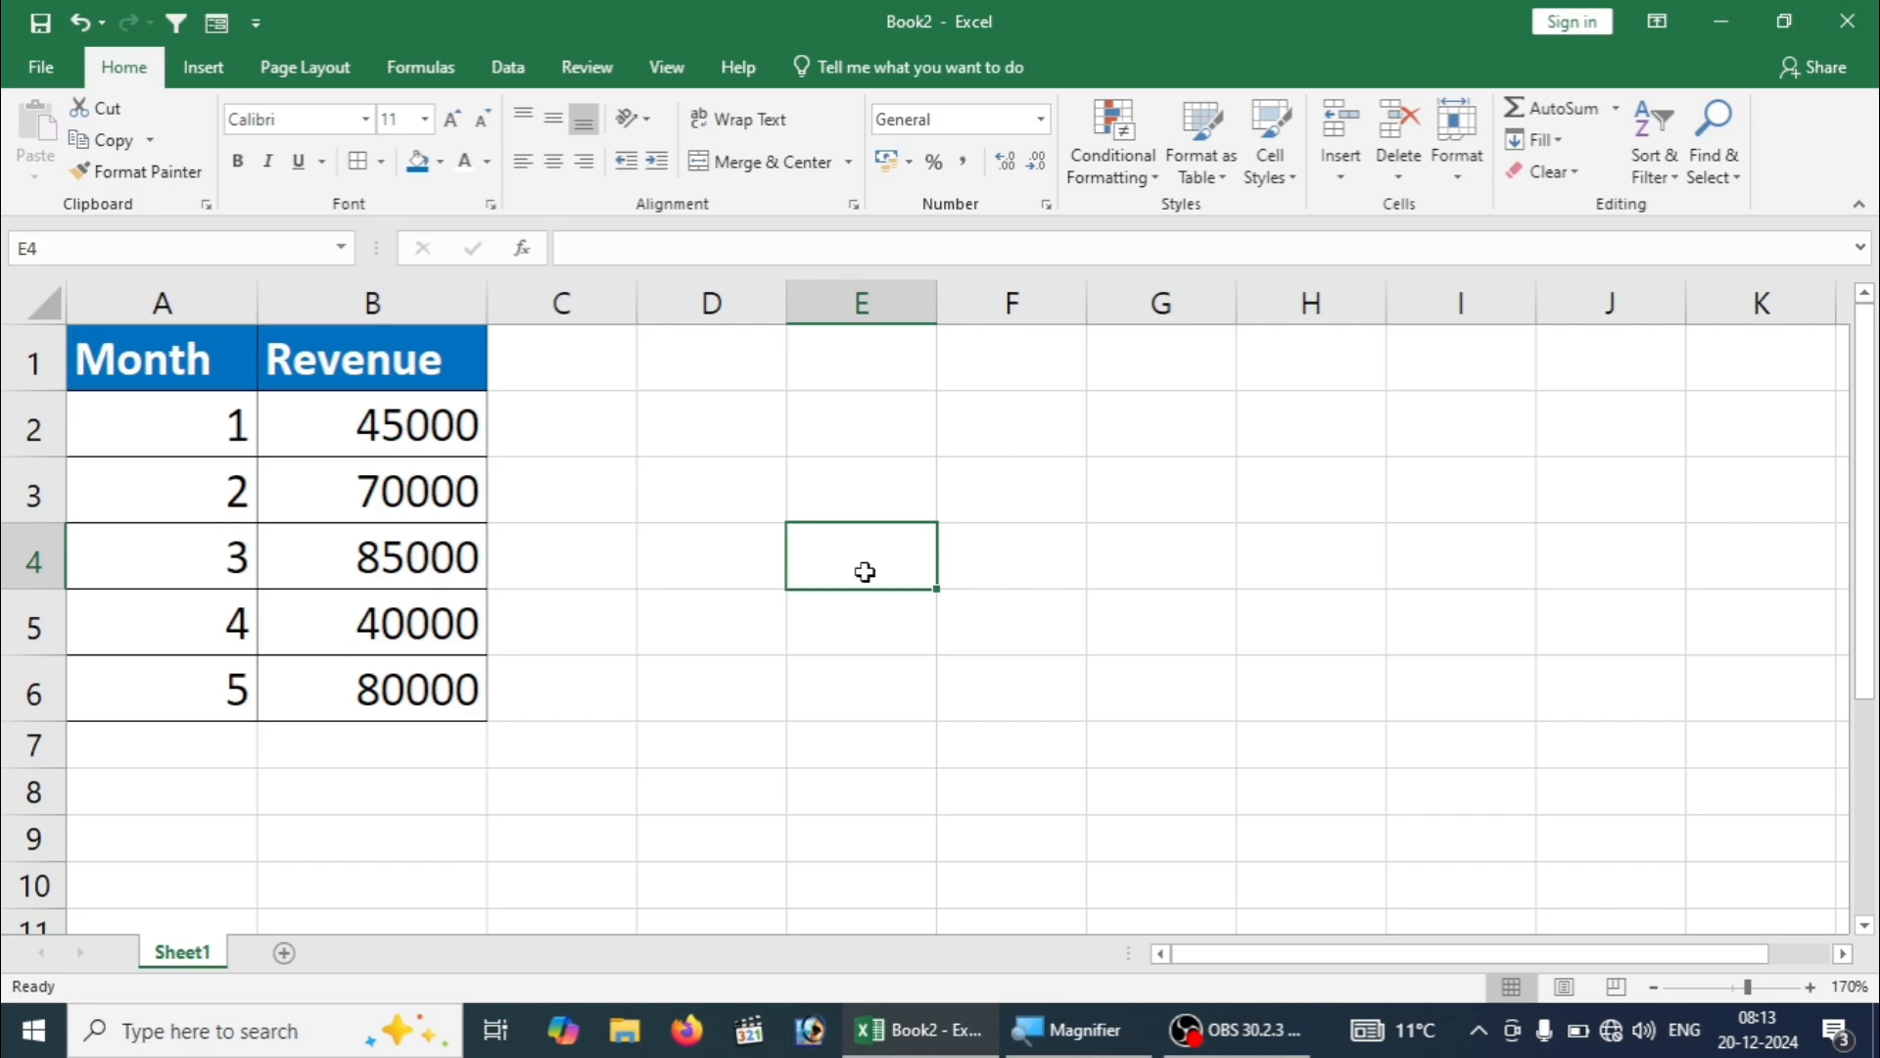
Examine the month and revenue entries row by row in A2:B6
left_click(172, 406)
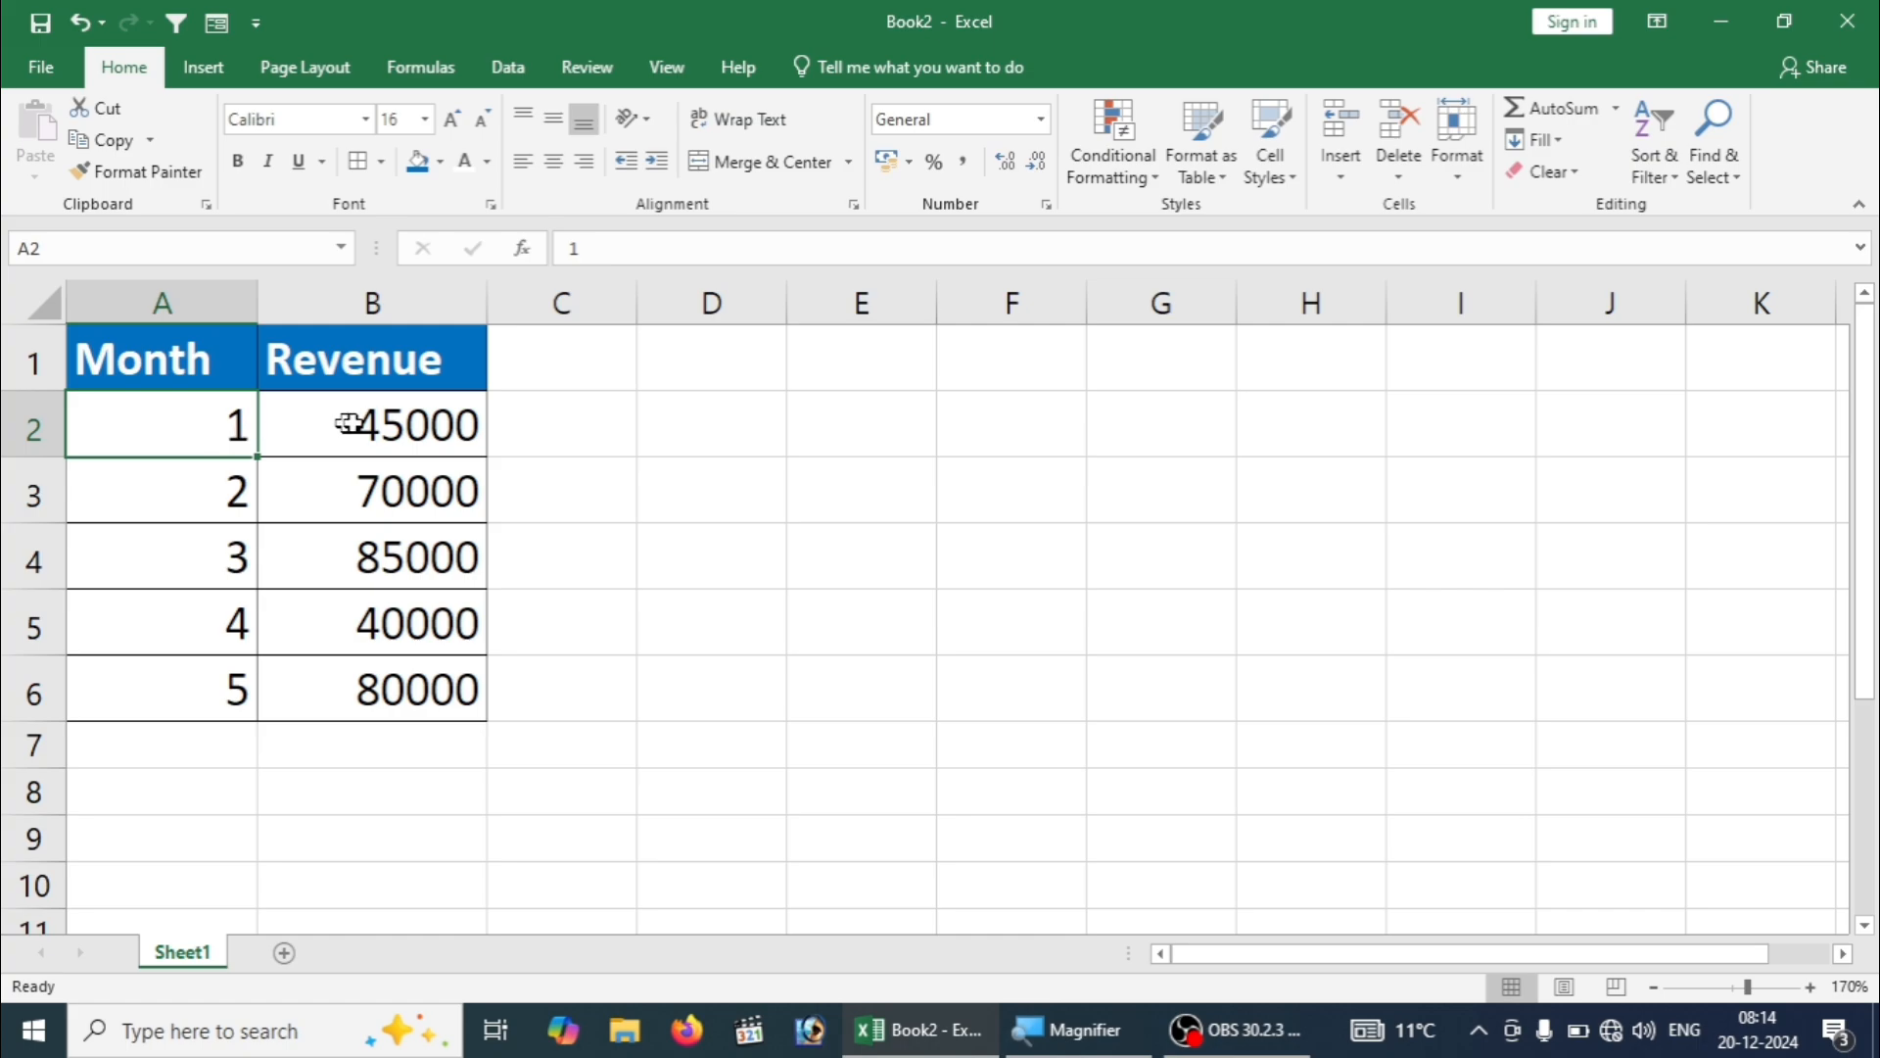
left_click(381, 427)
left_click(206, 487)
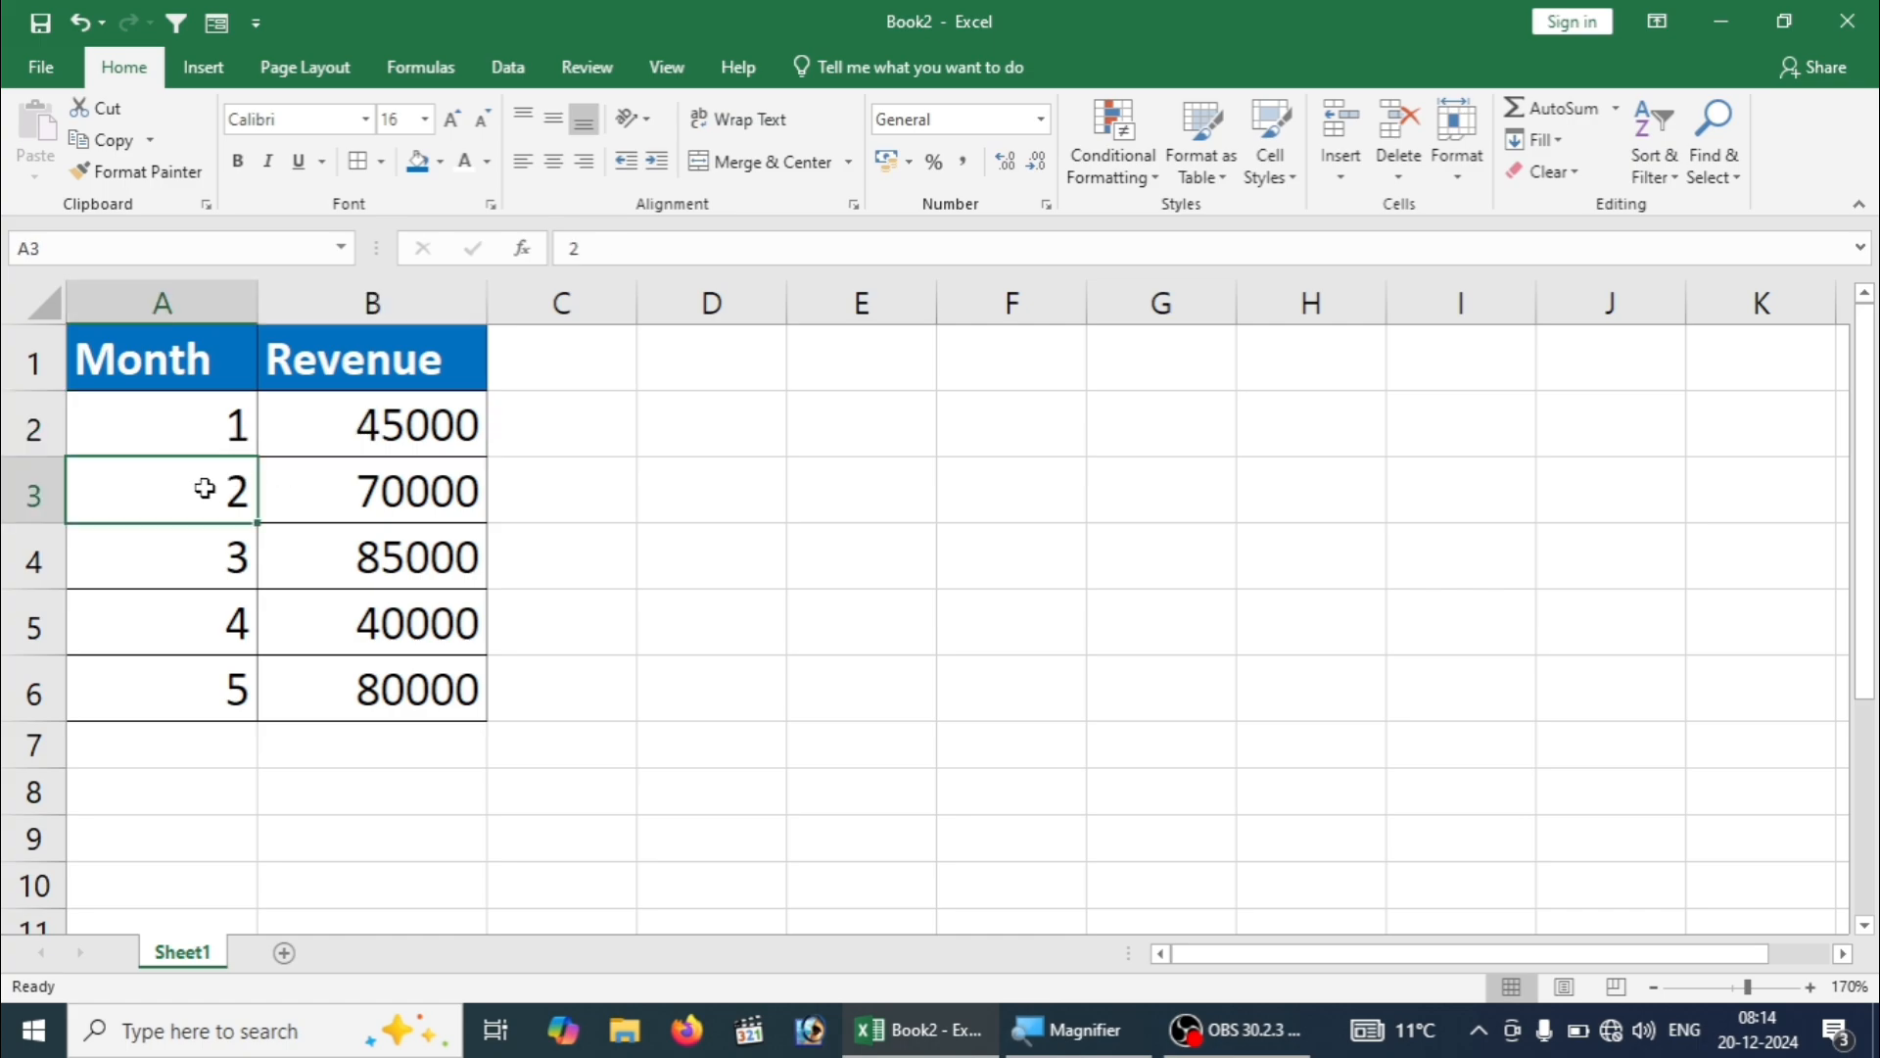
left_click(373, 493)
left_click(207, 541)
left_click(368, 553)
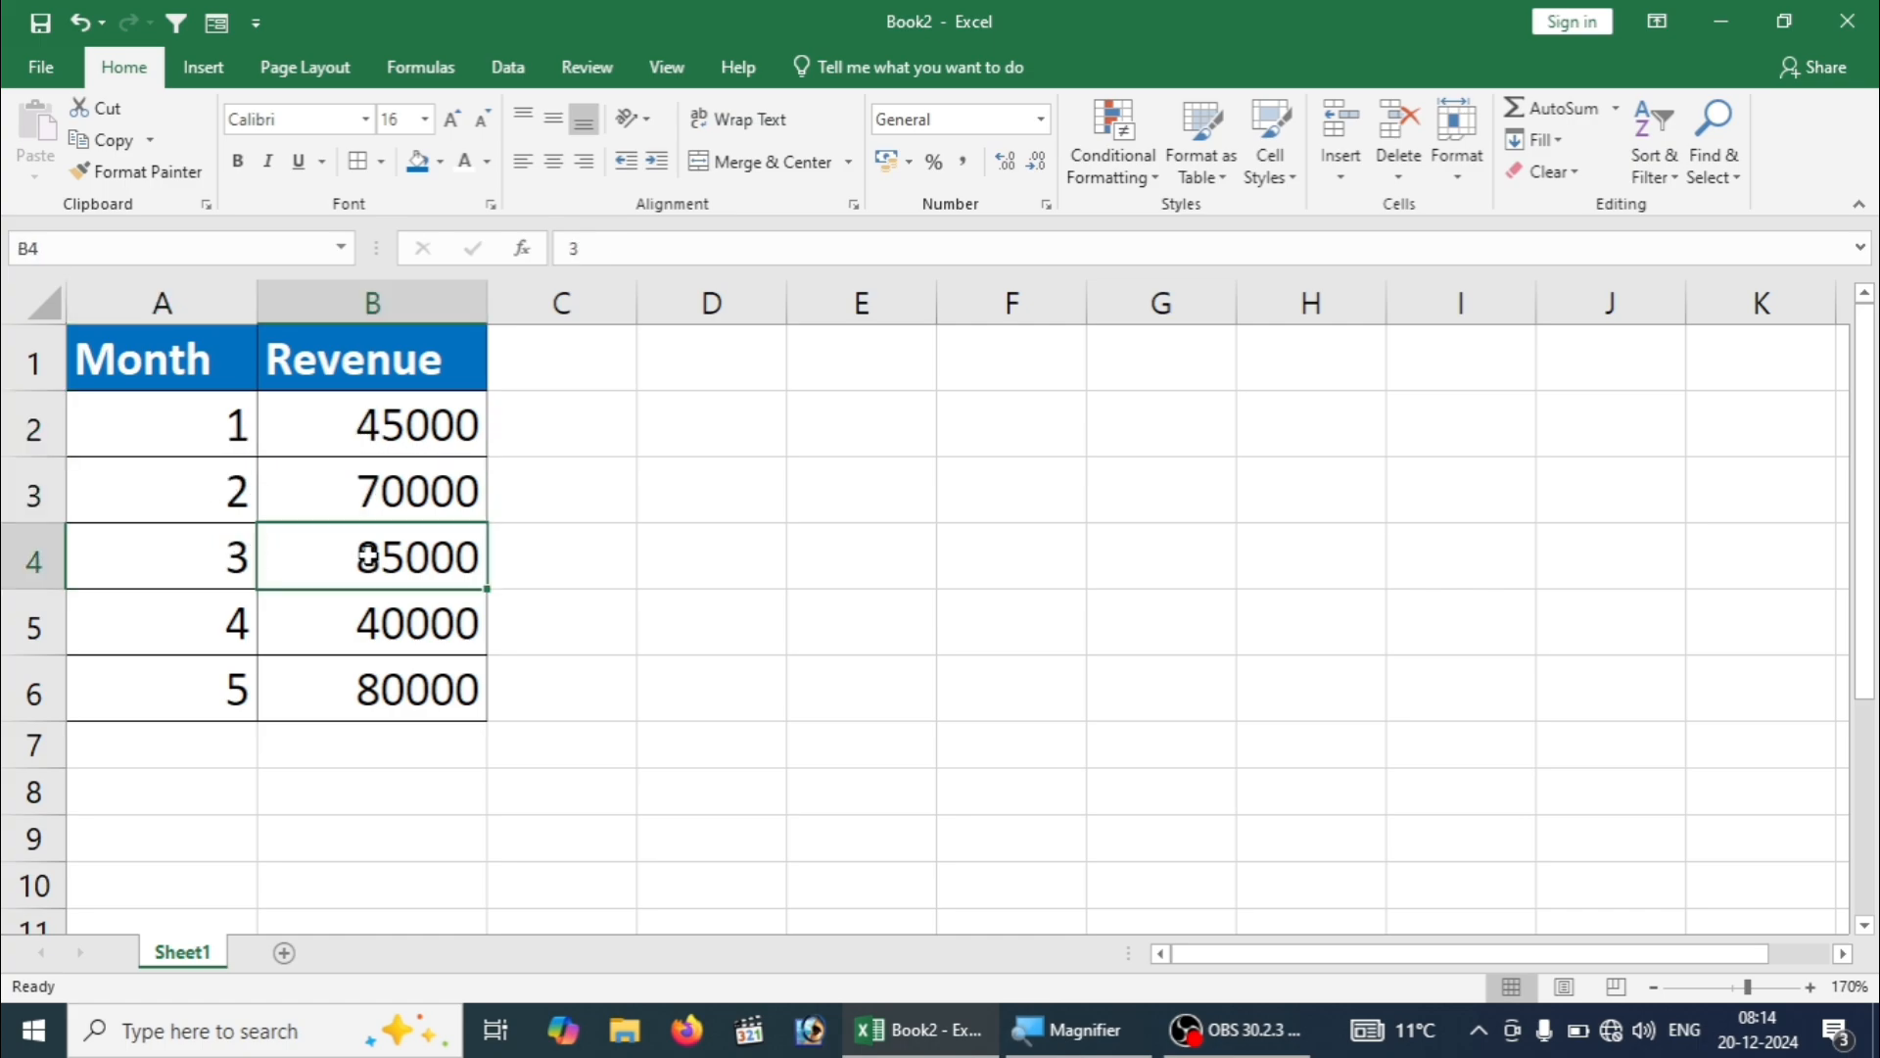
left_click(209, 629)
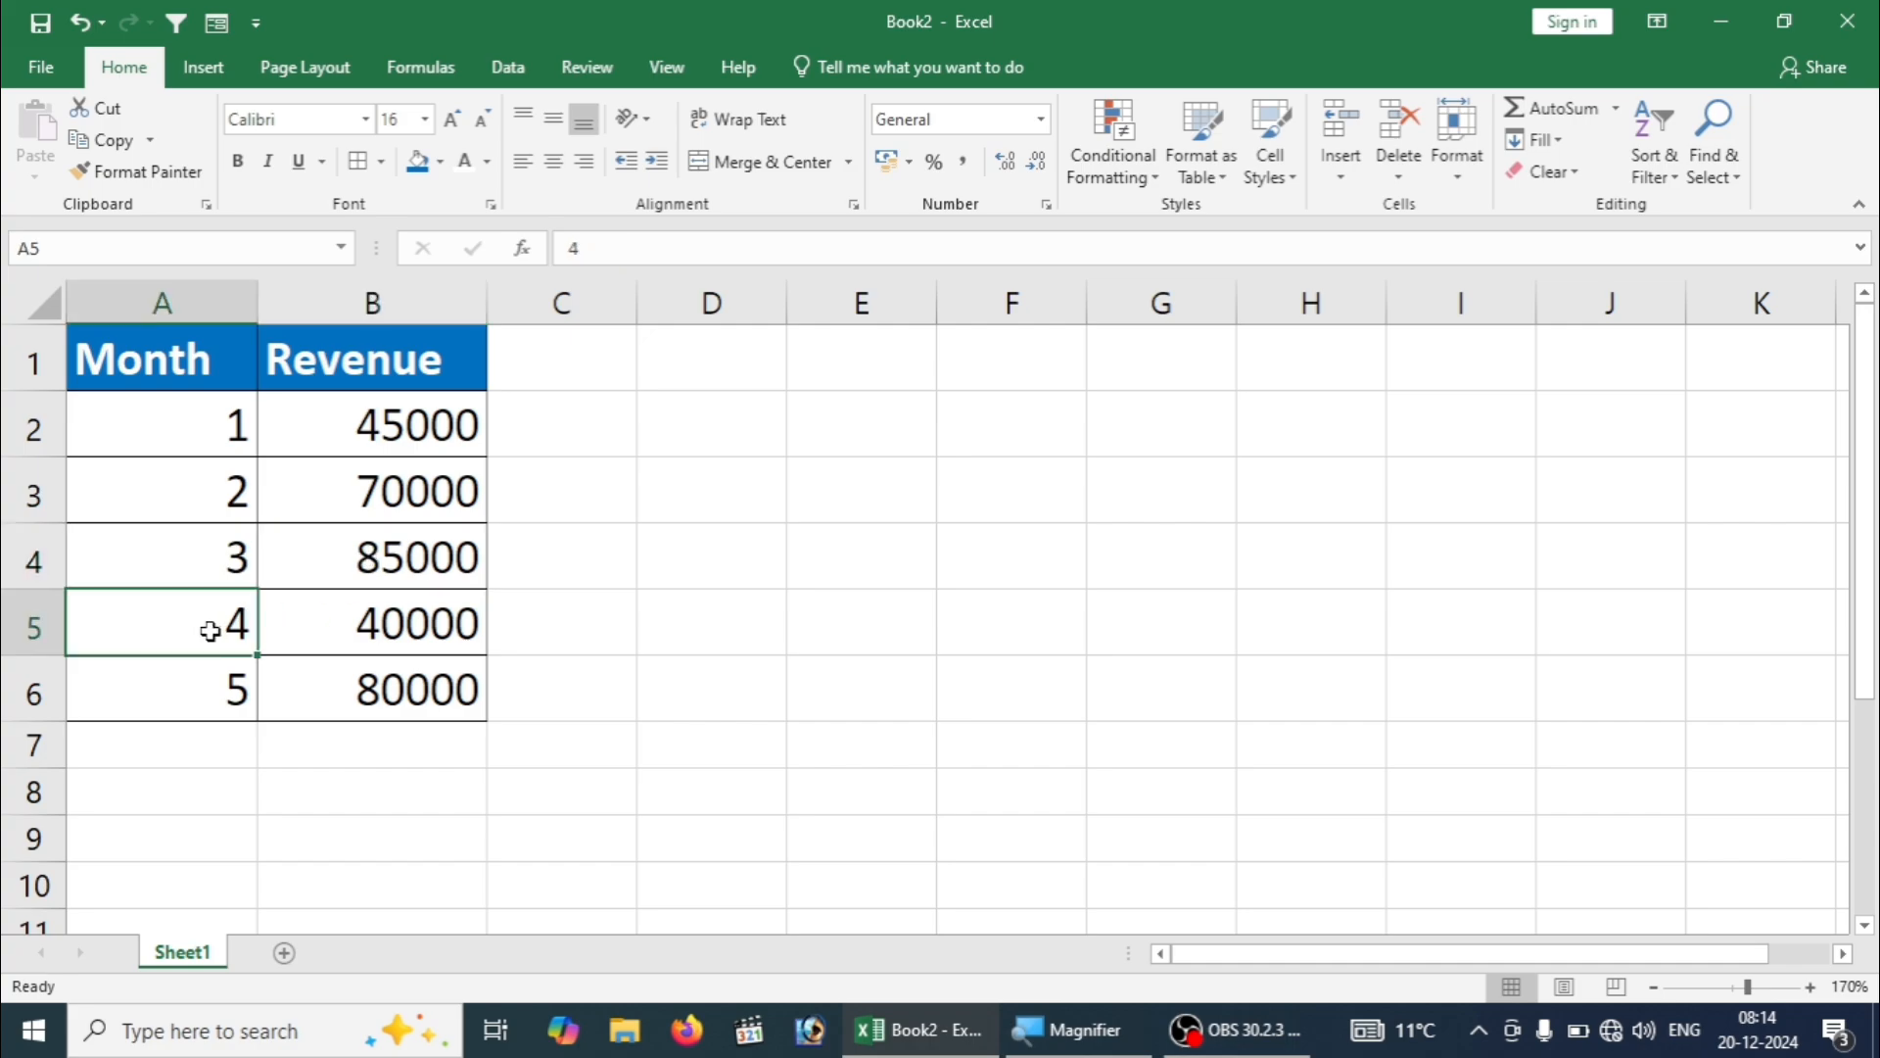
left_click(216, 664)
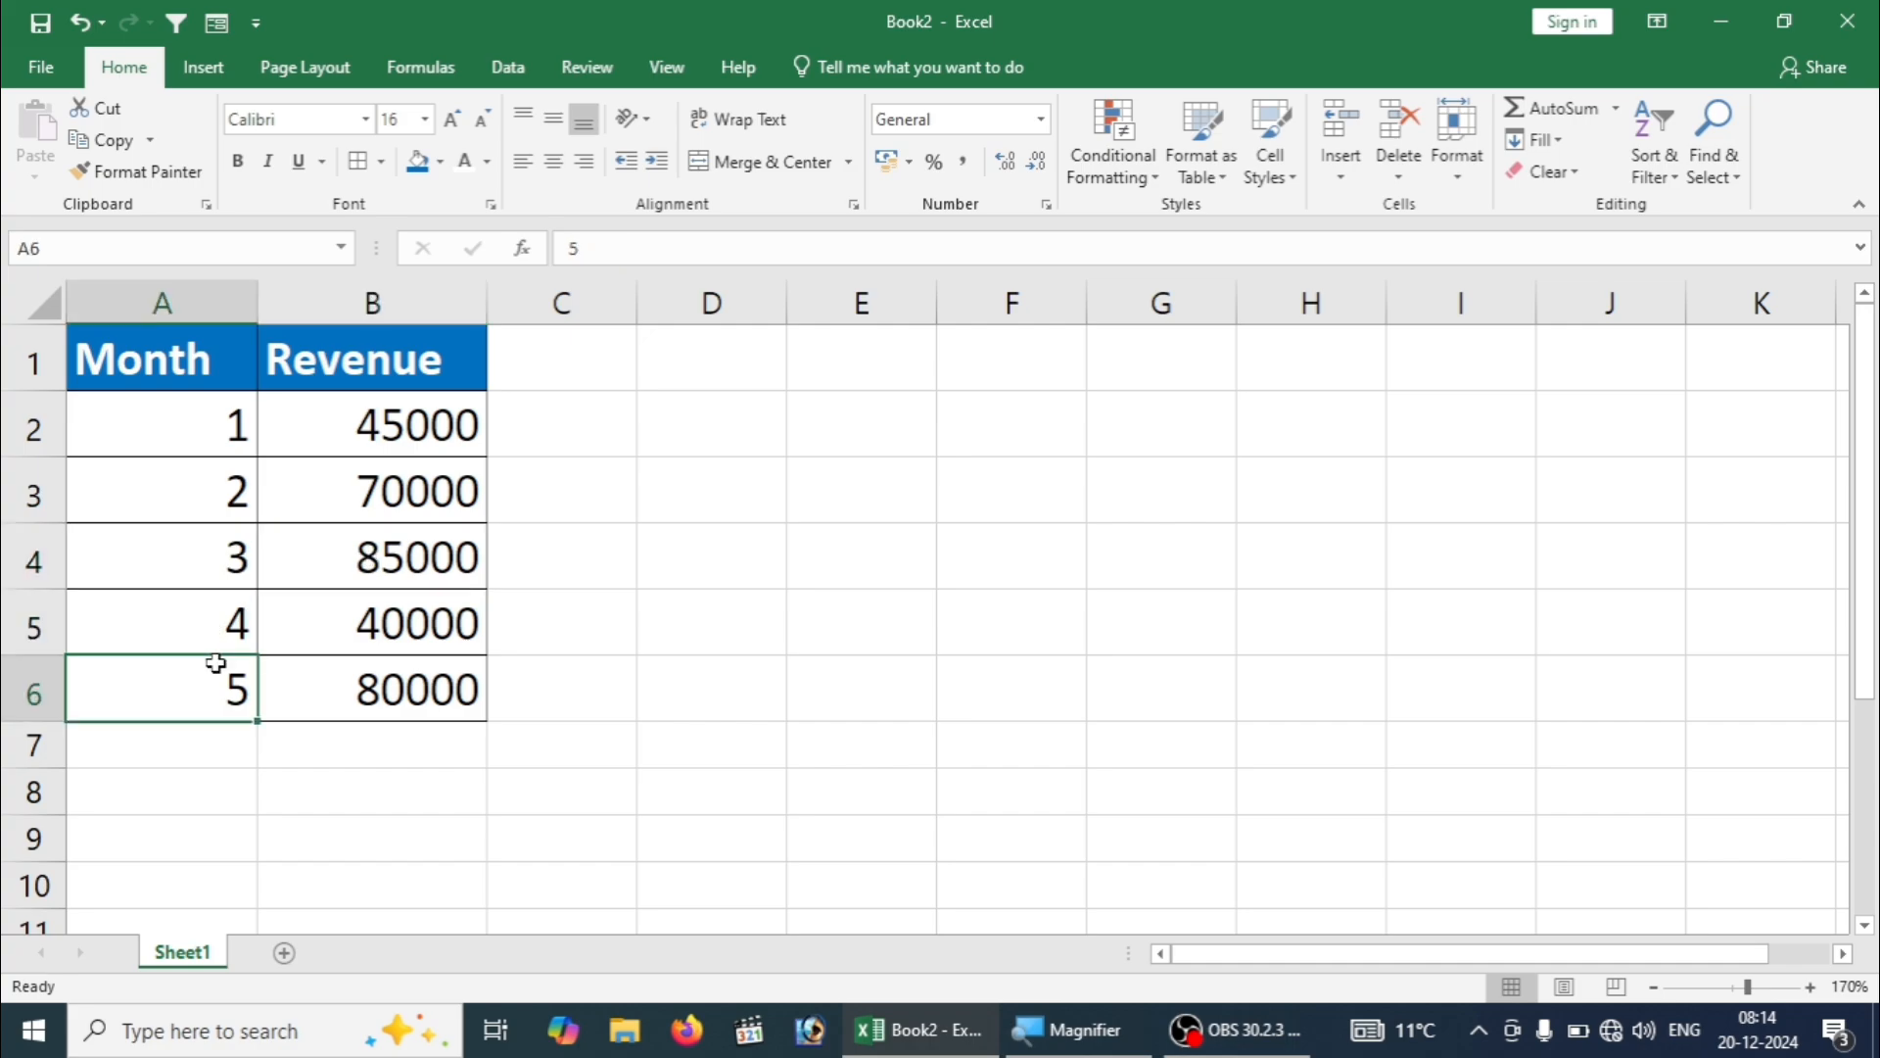
left_click(324, 674)
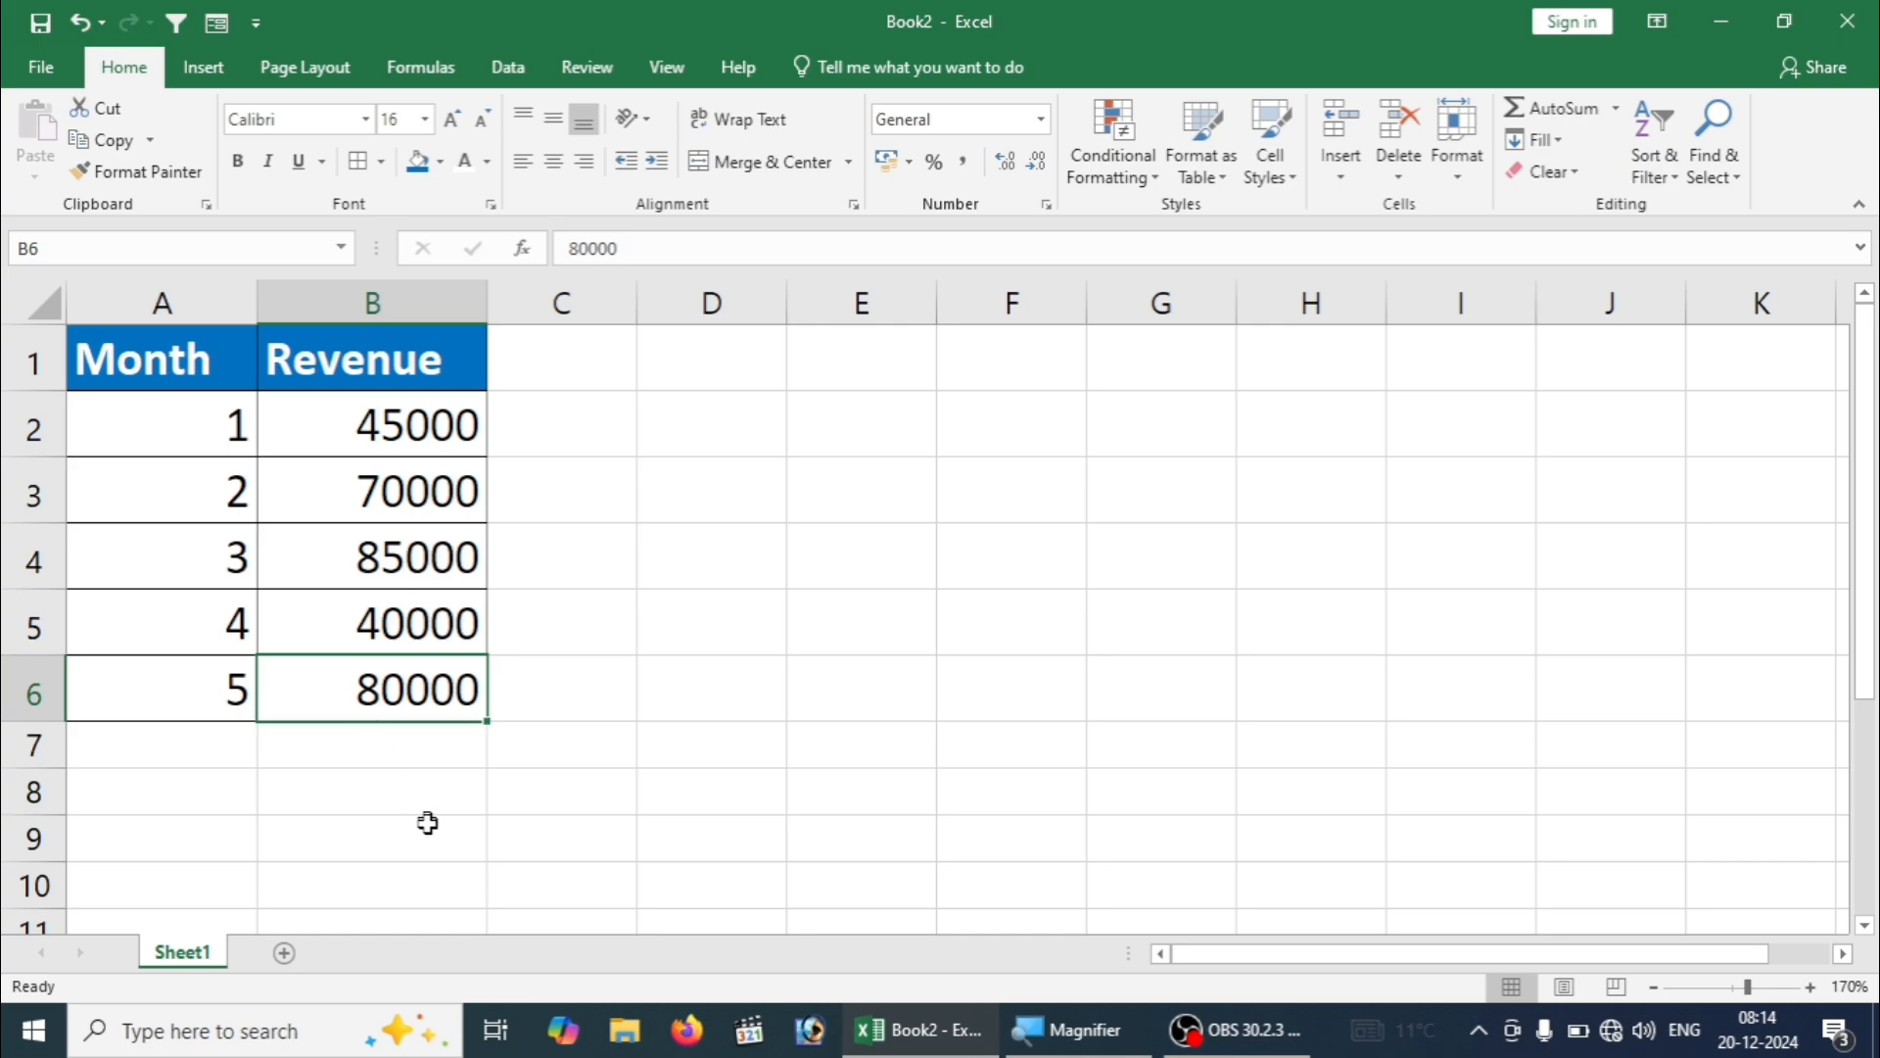
Start a formula in cell B8 with the FORECAST function
left_click(404, 803)
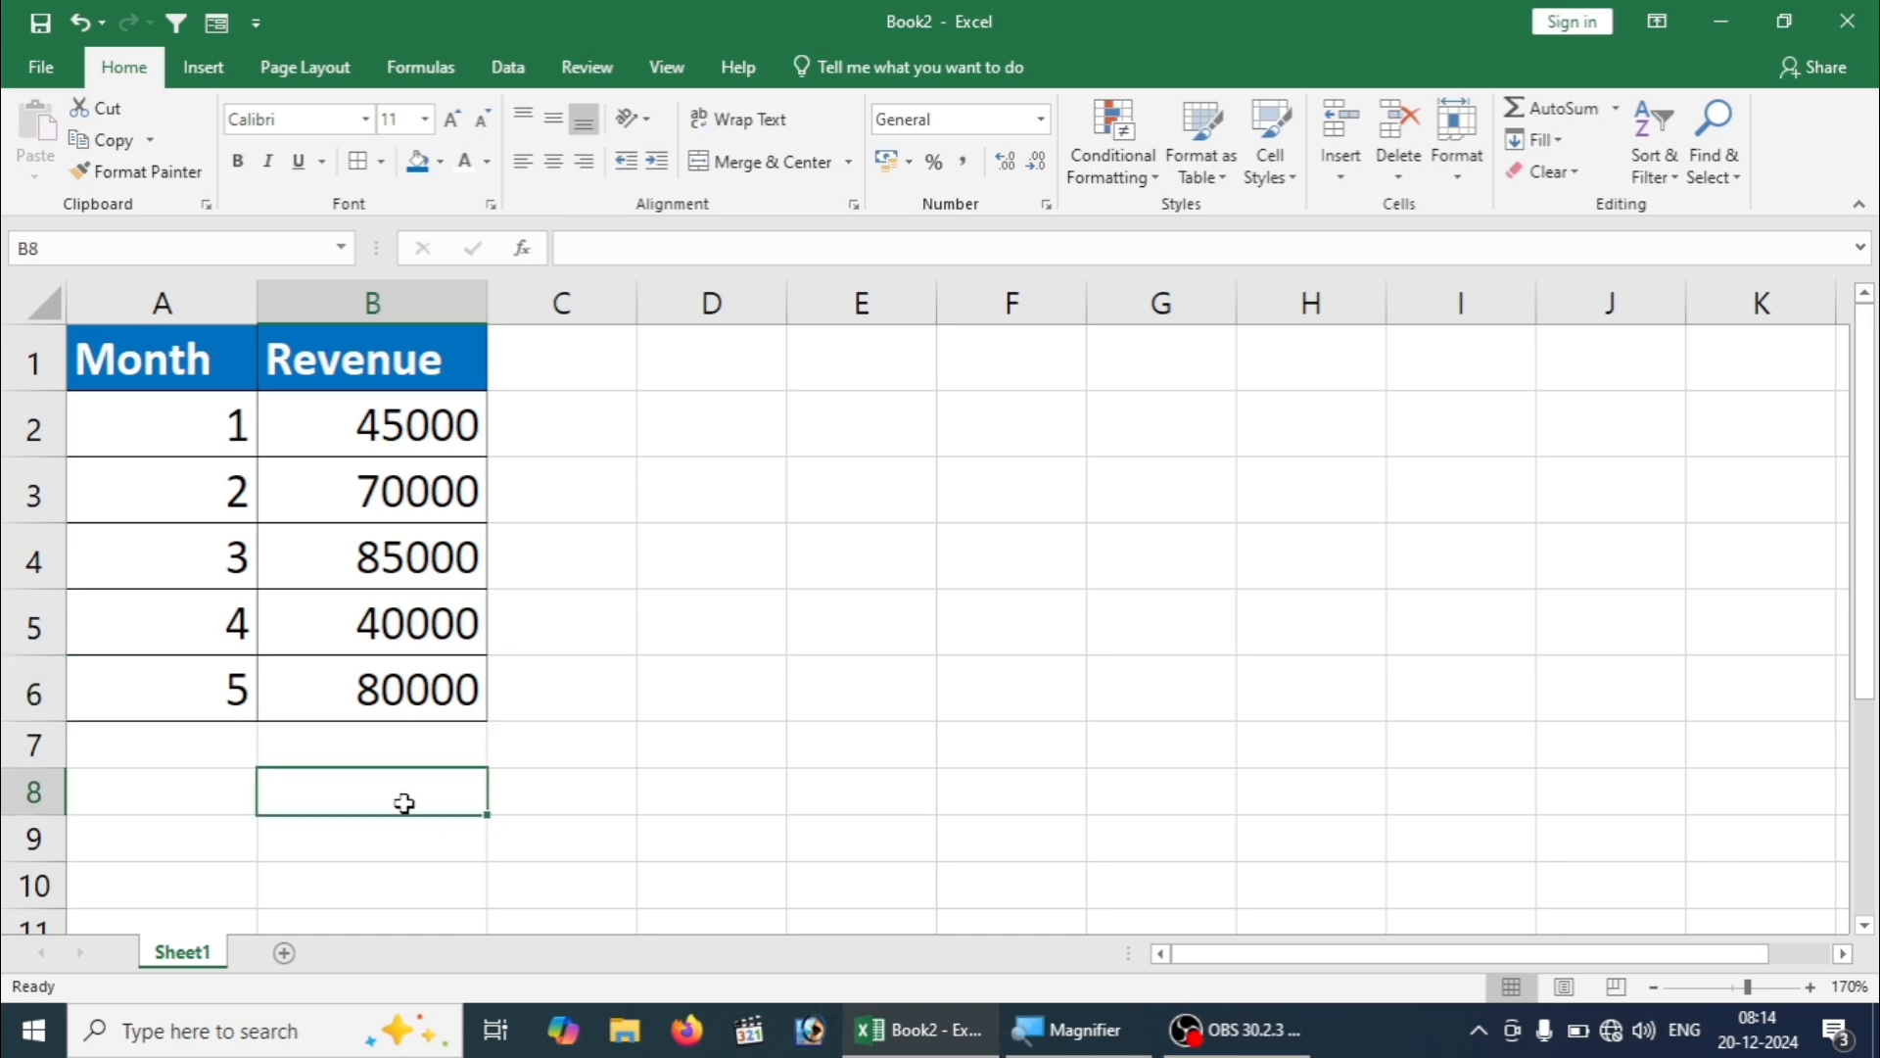
type("=")
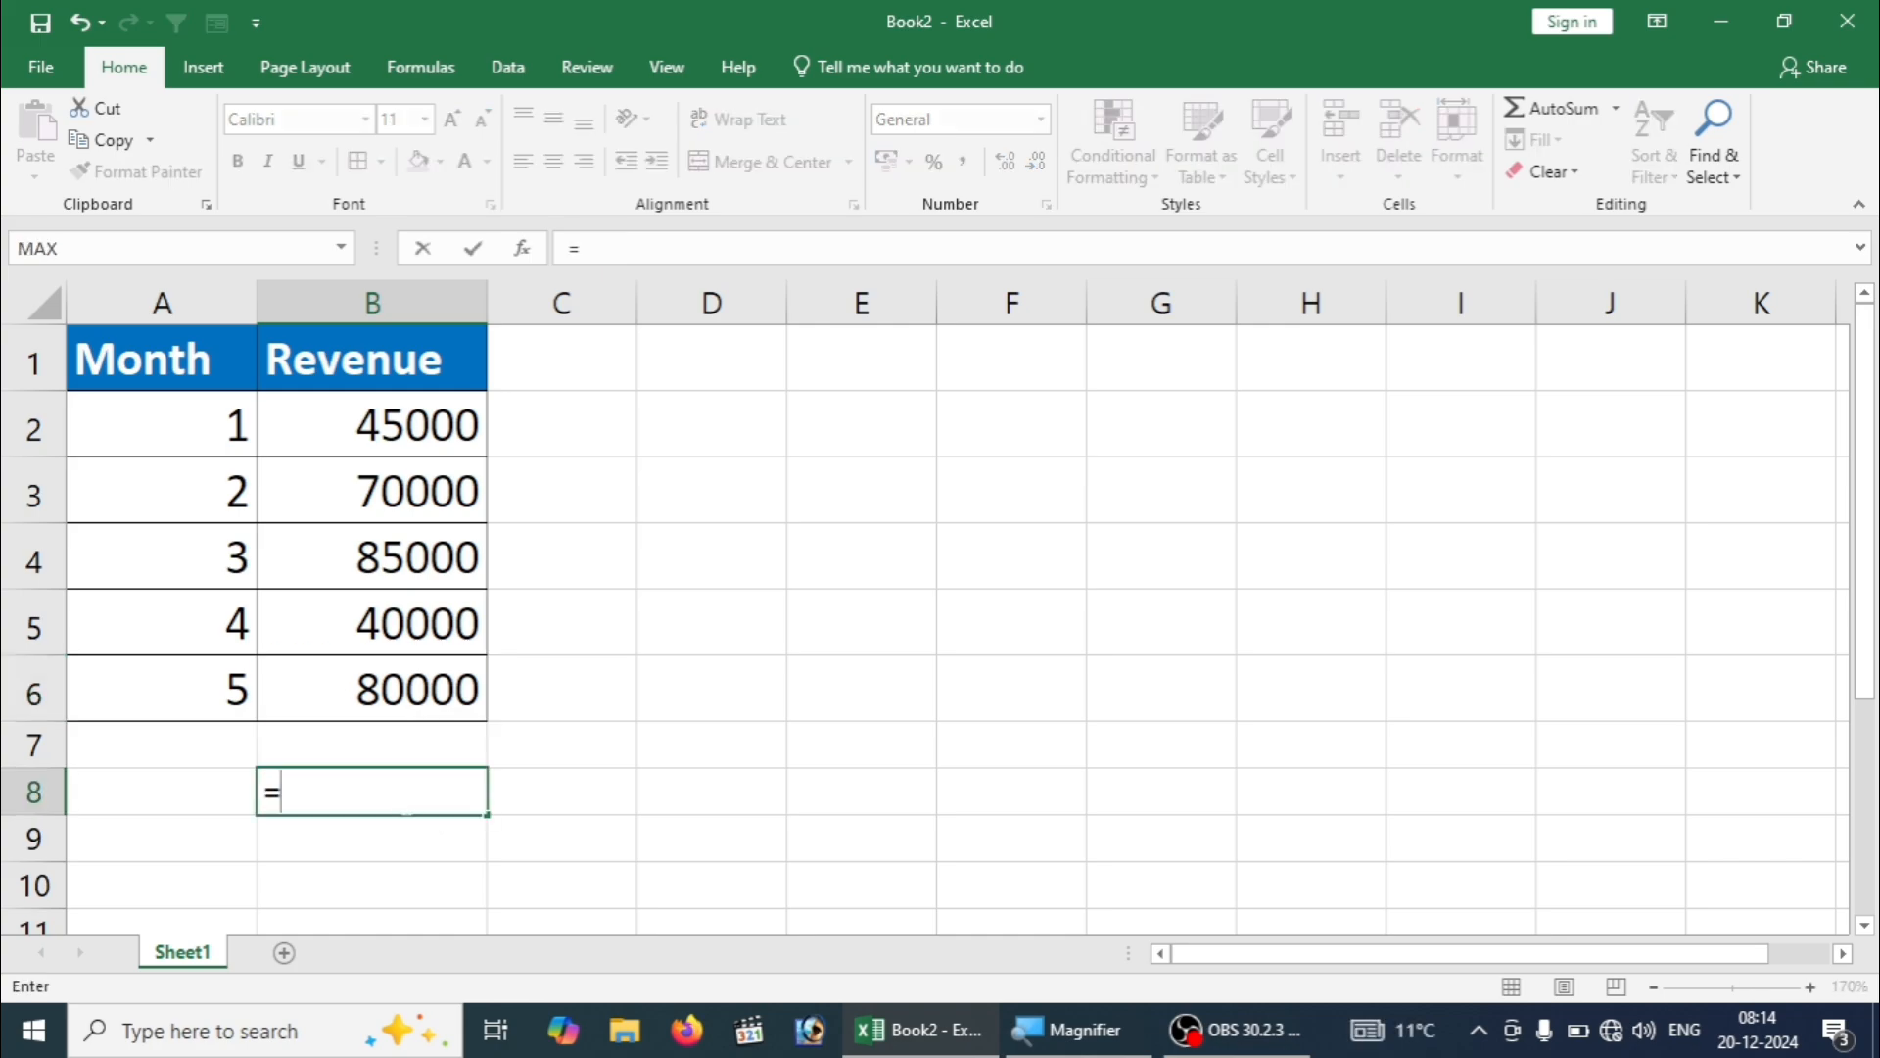
type("for")
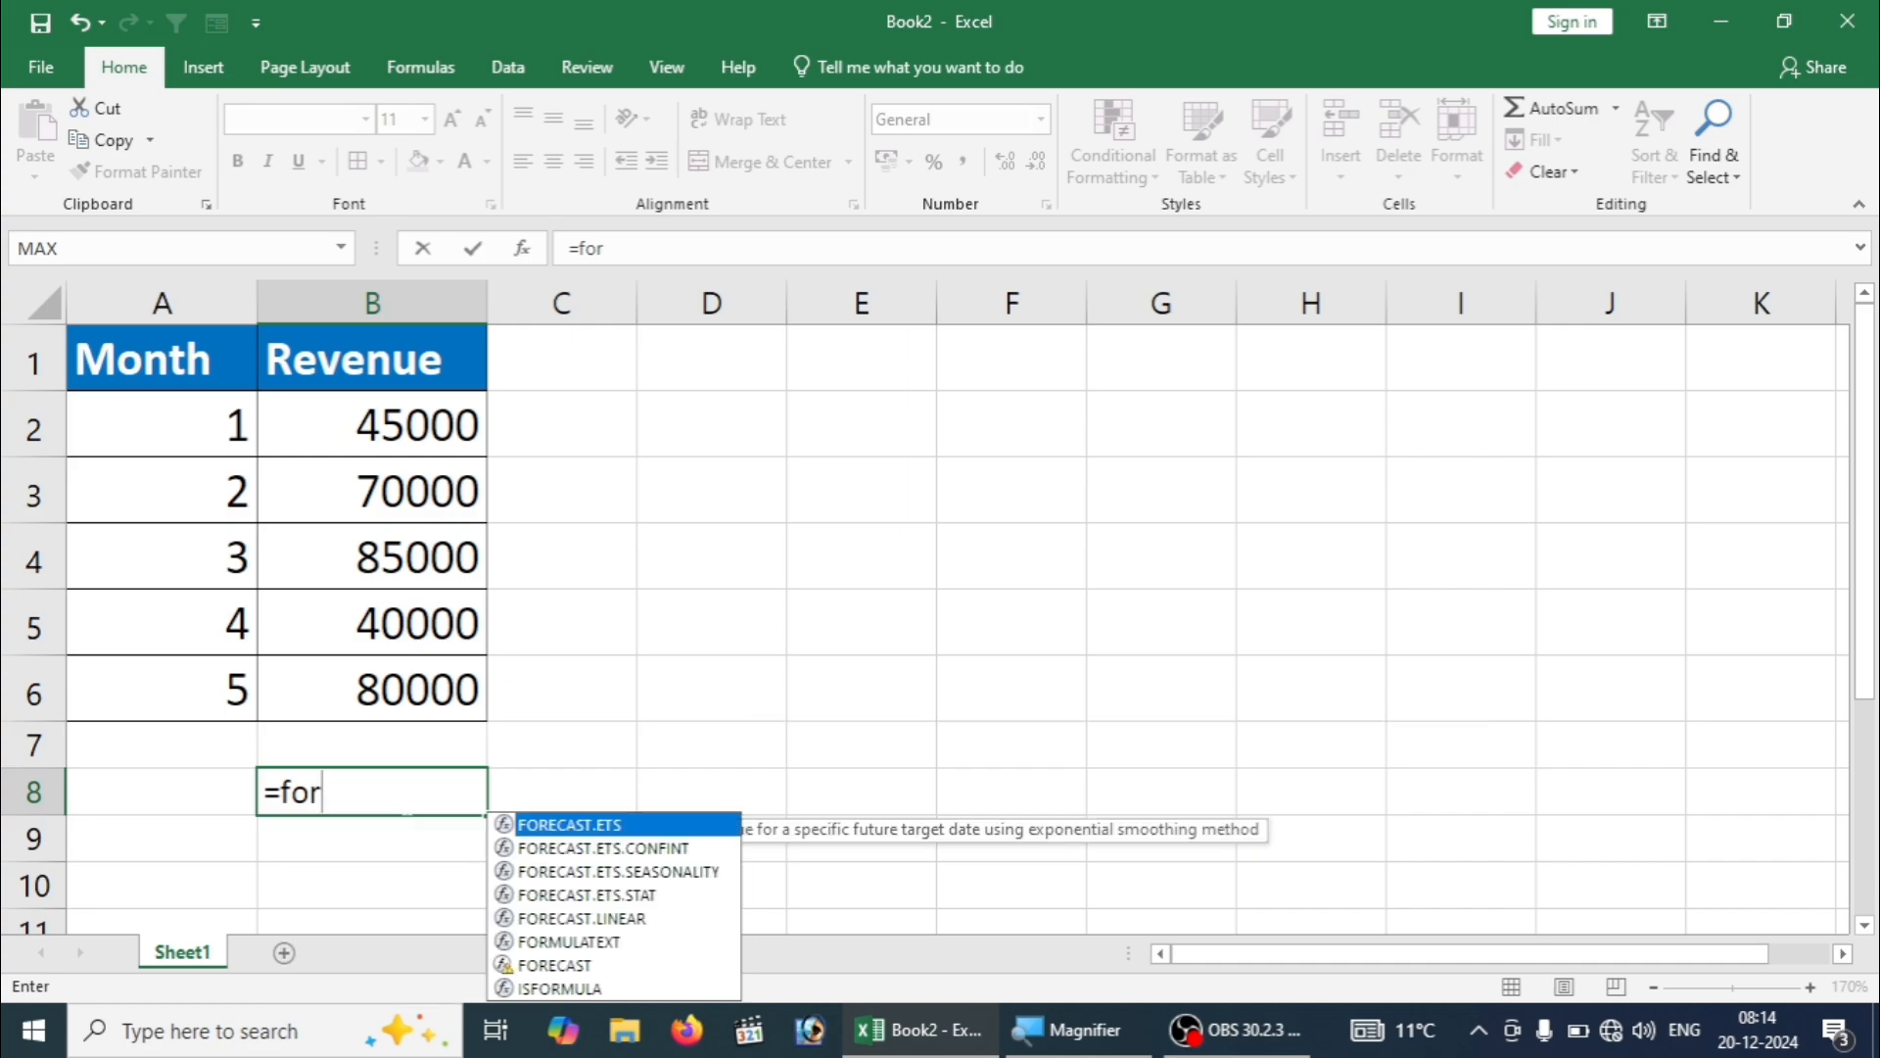
key("Down")
key("Down")
key("Down")
key("Down")
key("Down")
key("Down")
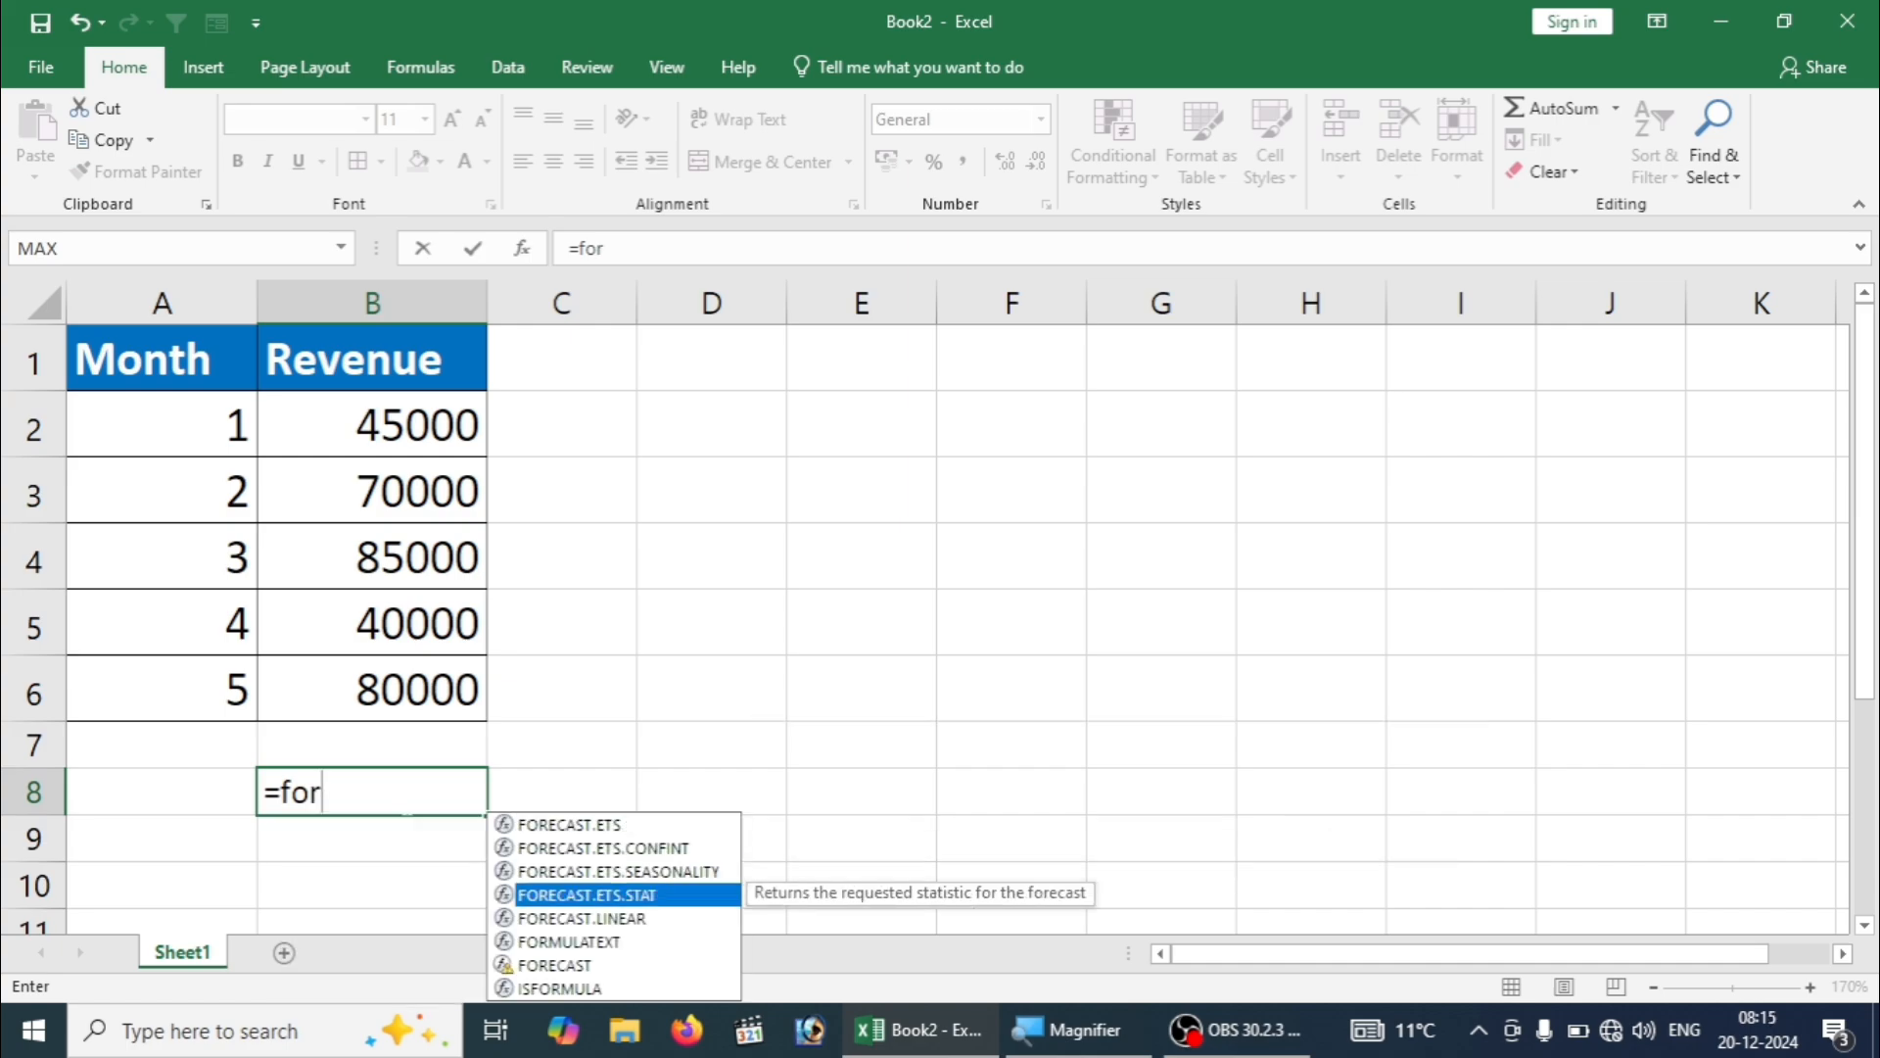
key("Tab")
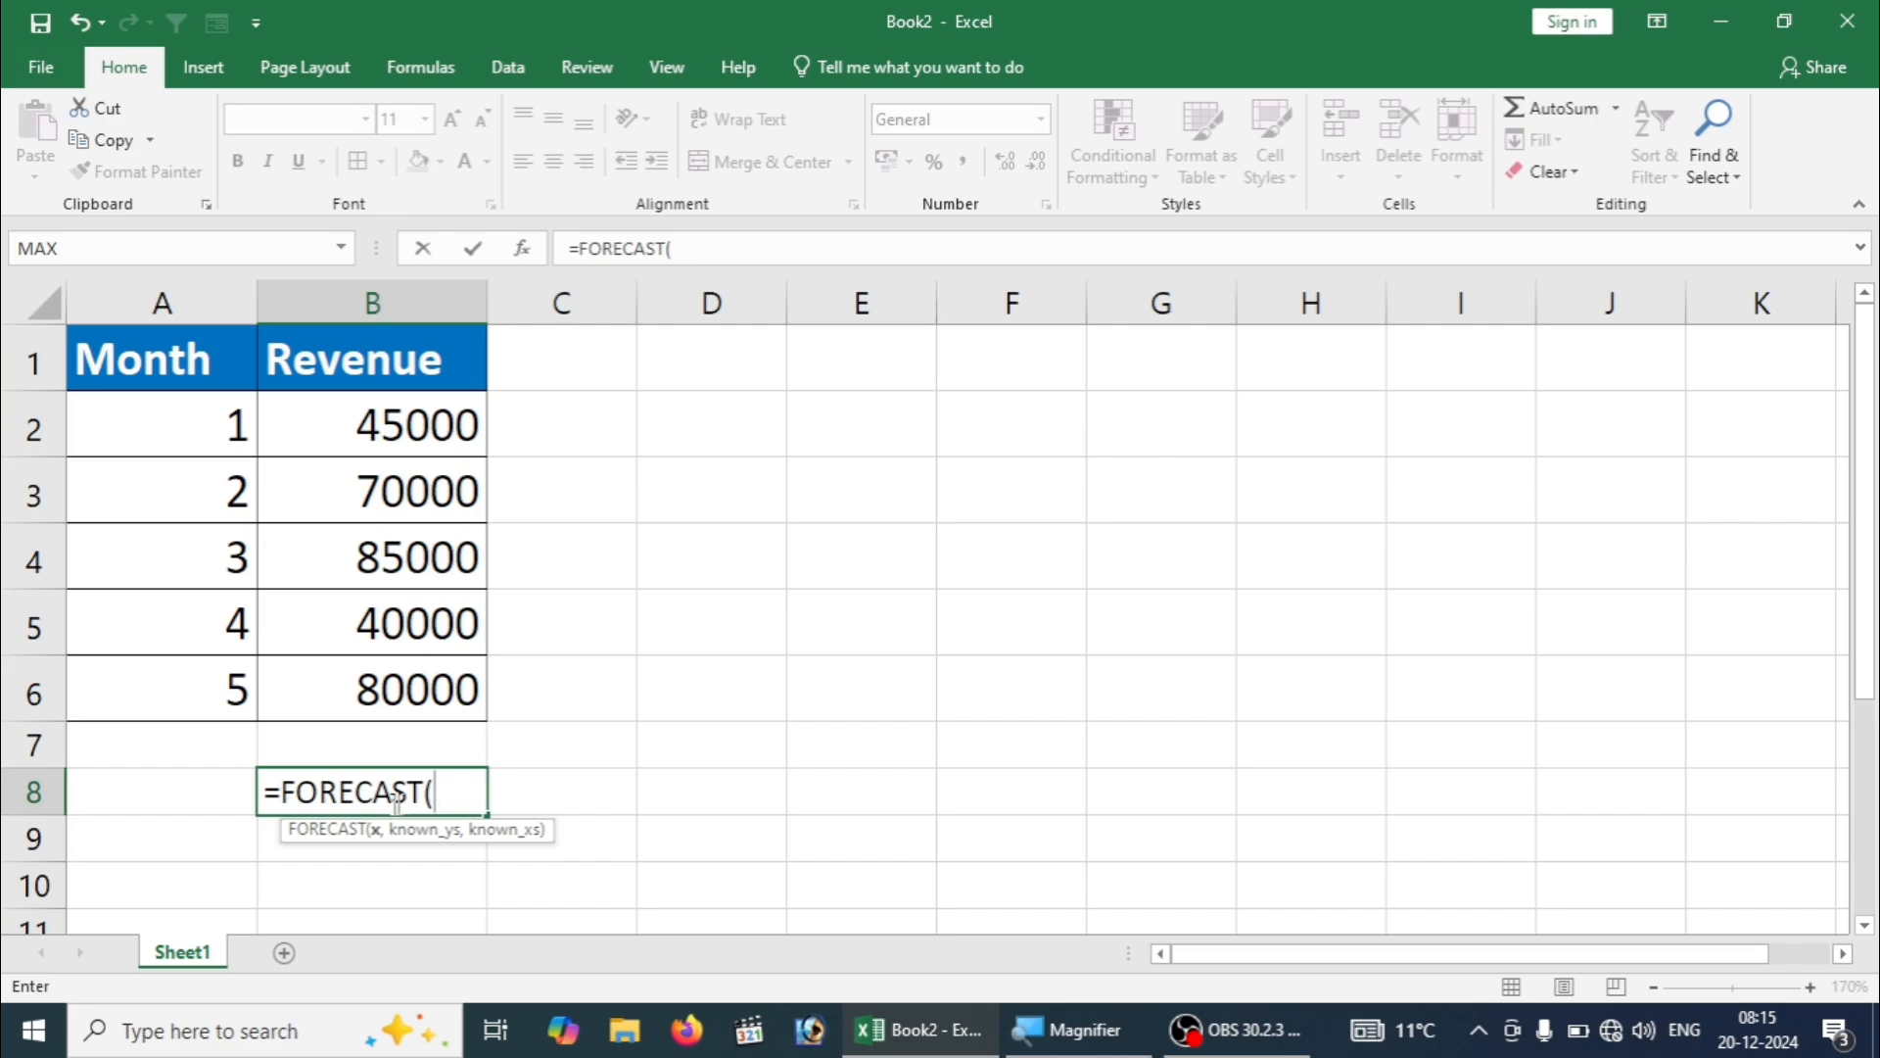
Set cell A8 as the x argument of the FORECAST formula
left_click(217, 798)
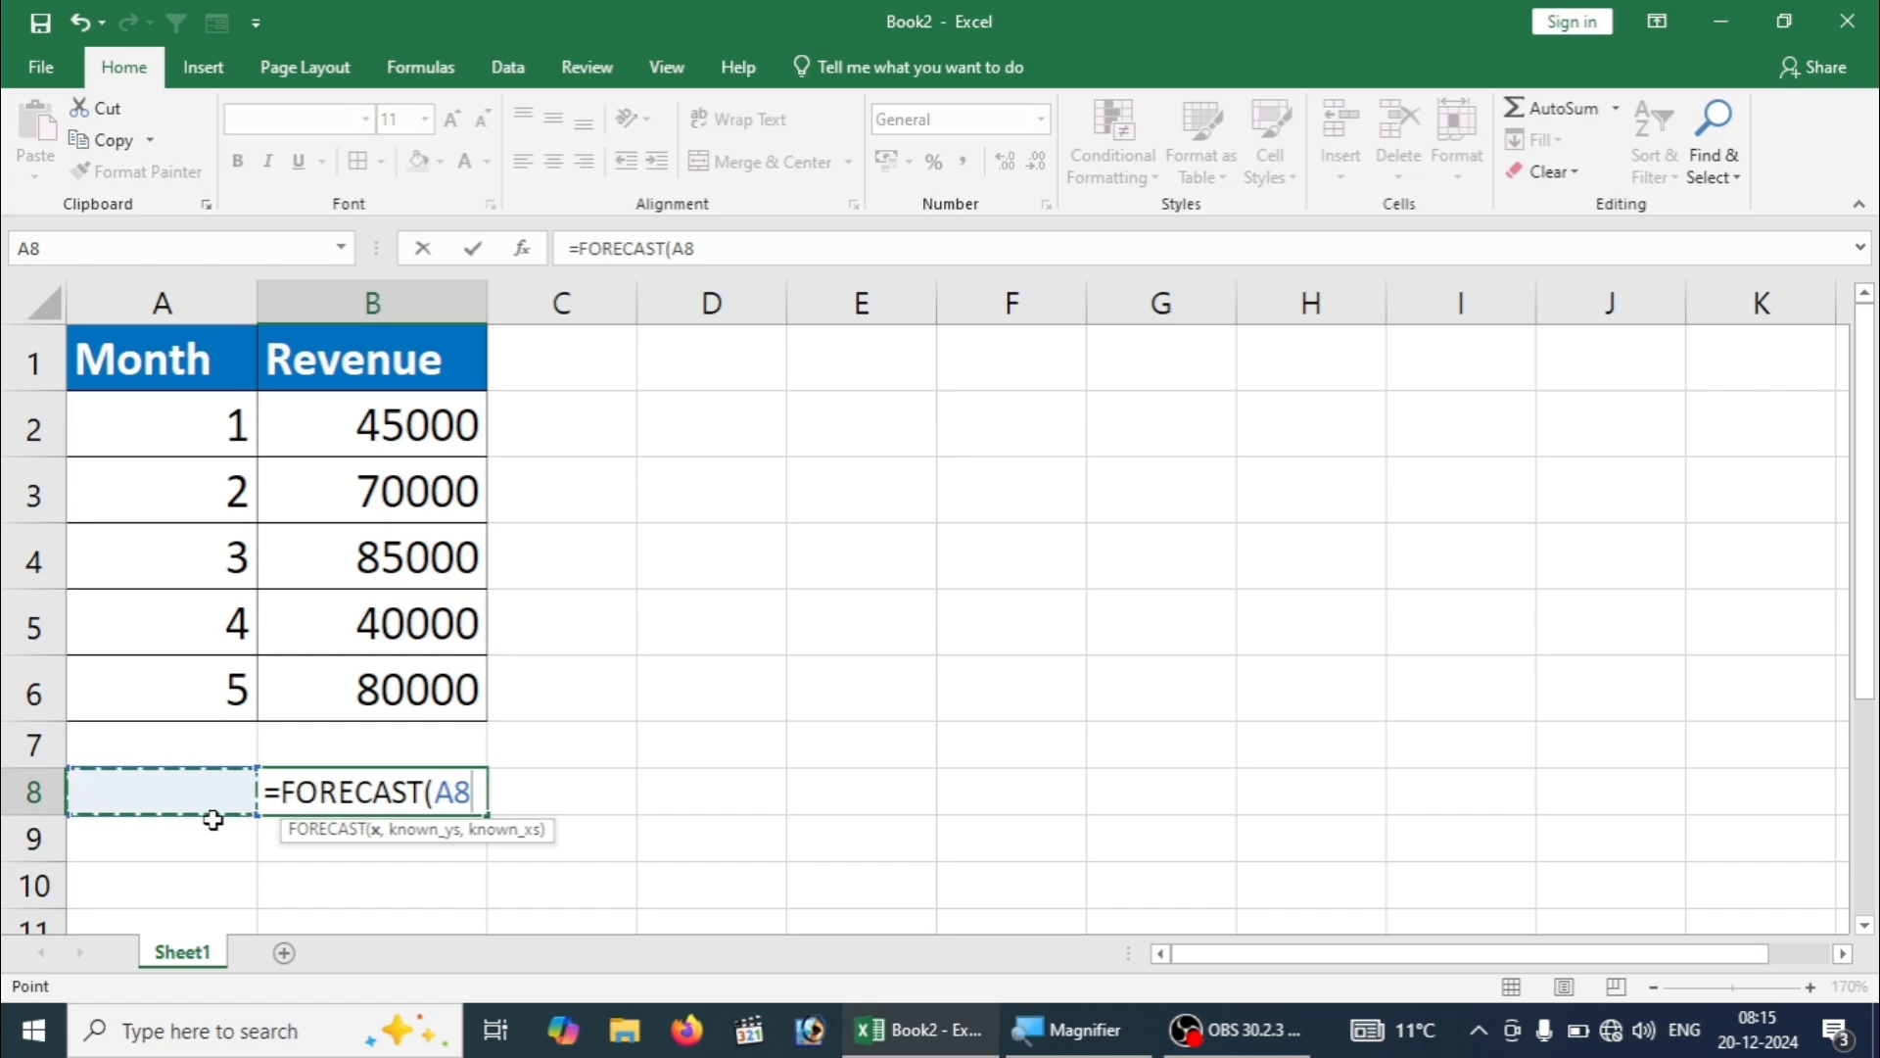
type("6")
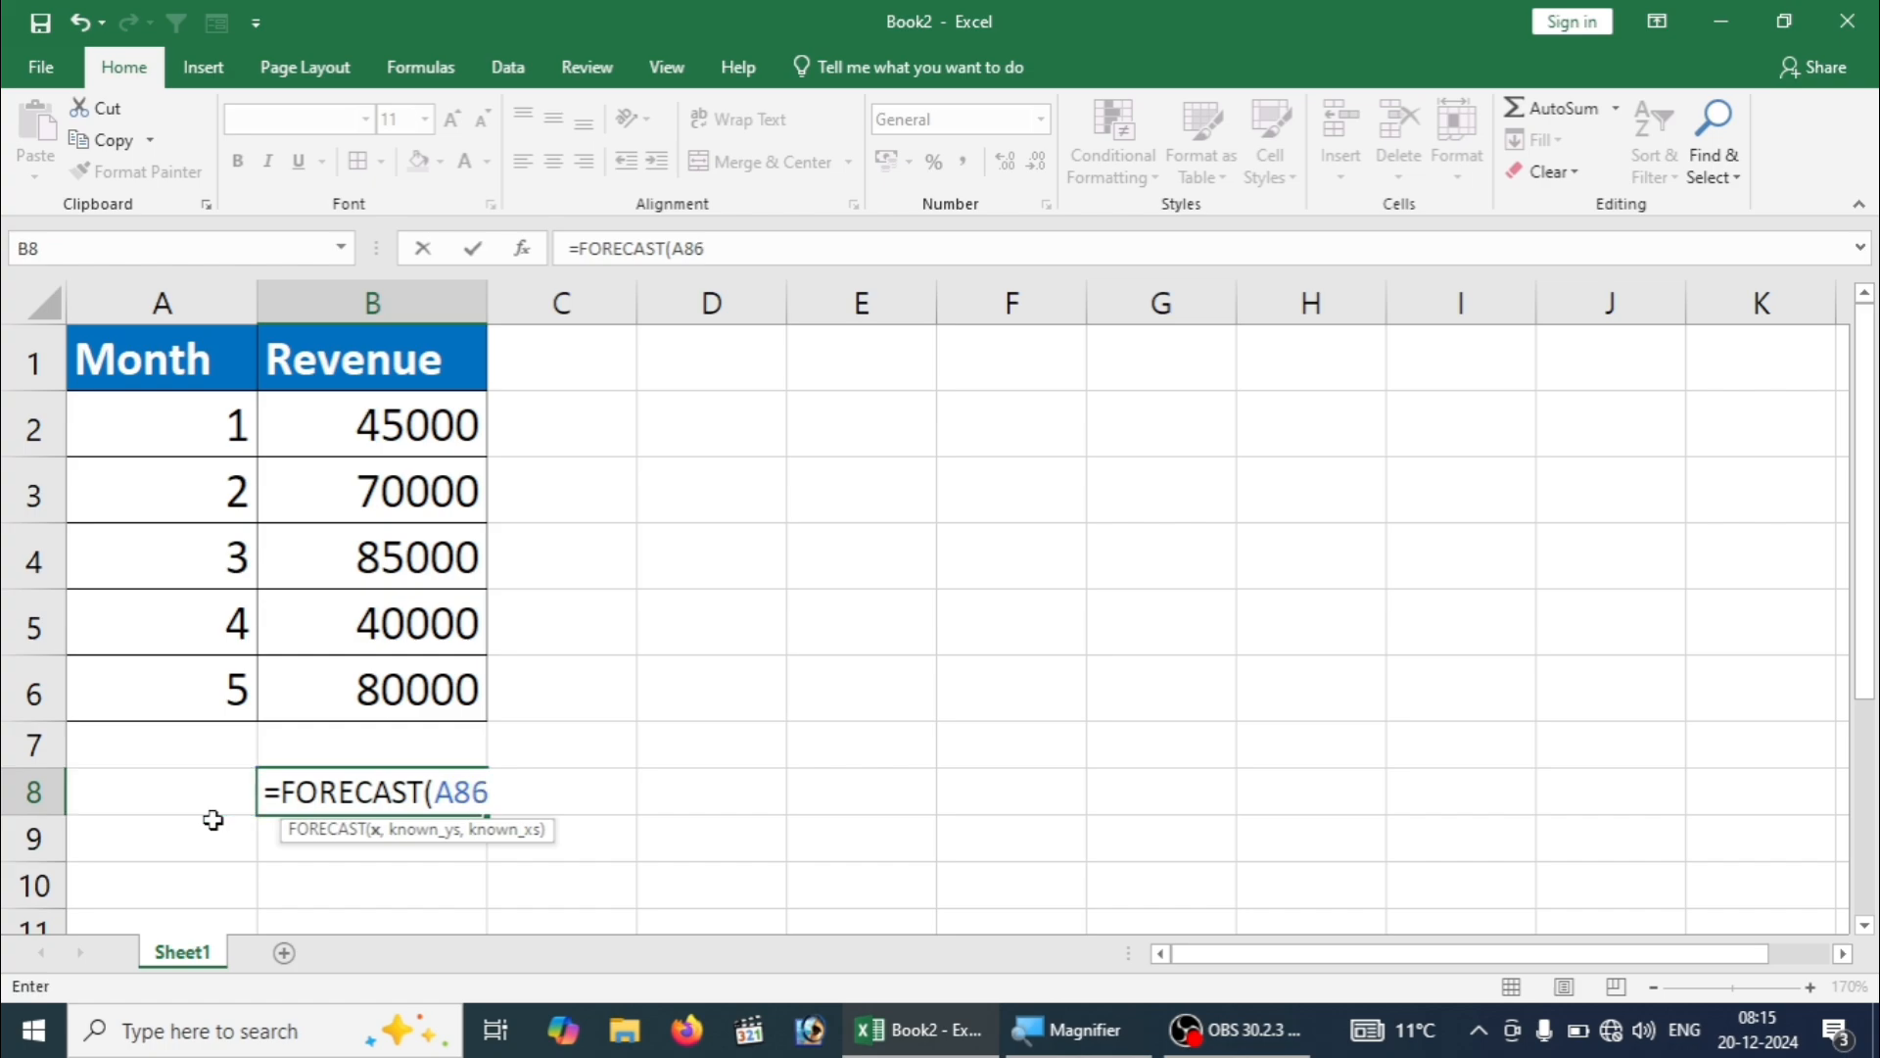
key("BackSpace")
key("BackSpace")
key("BackSpace")
left_click(120, 813)
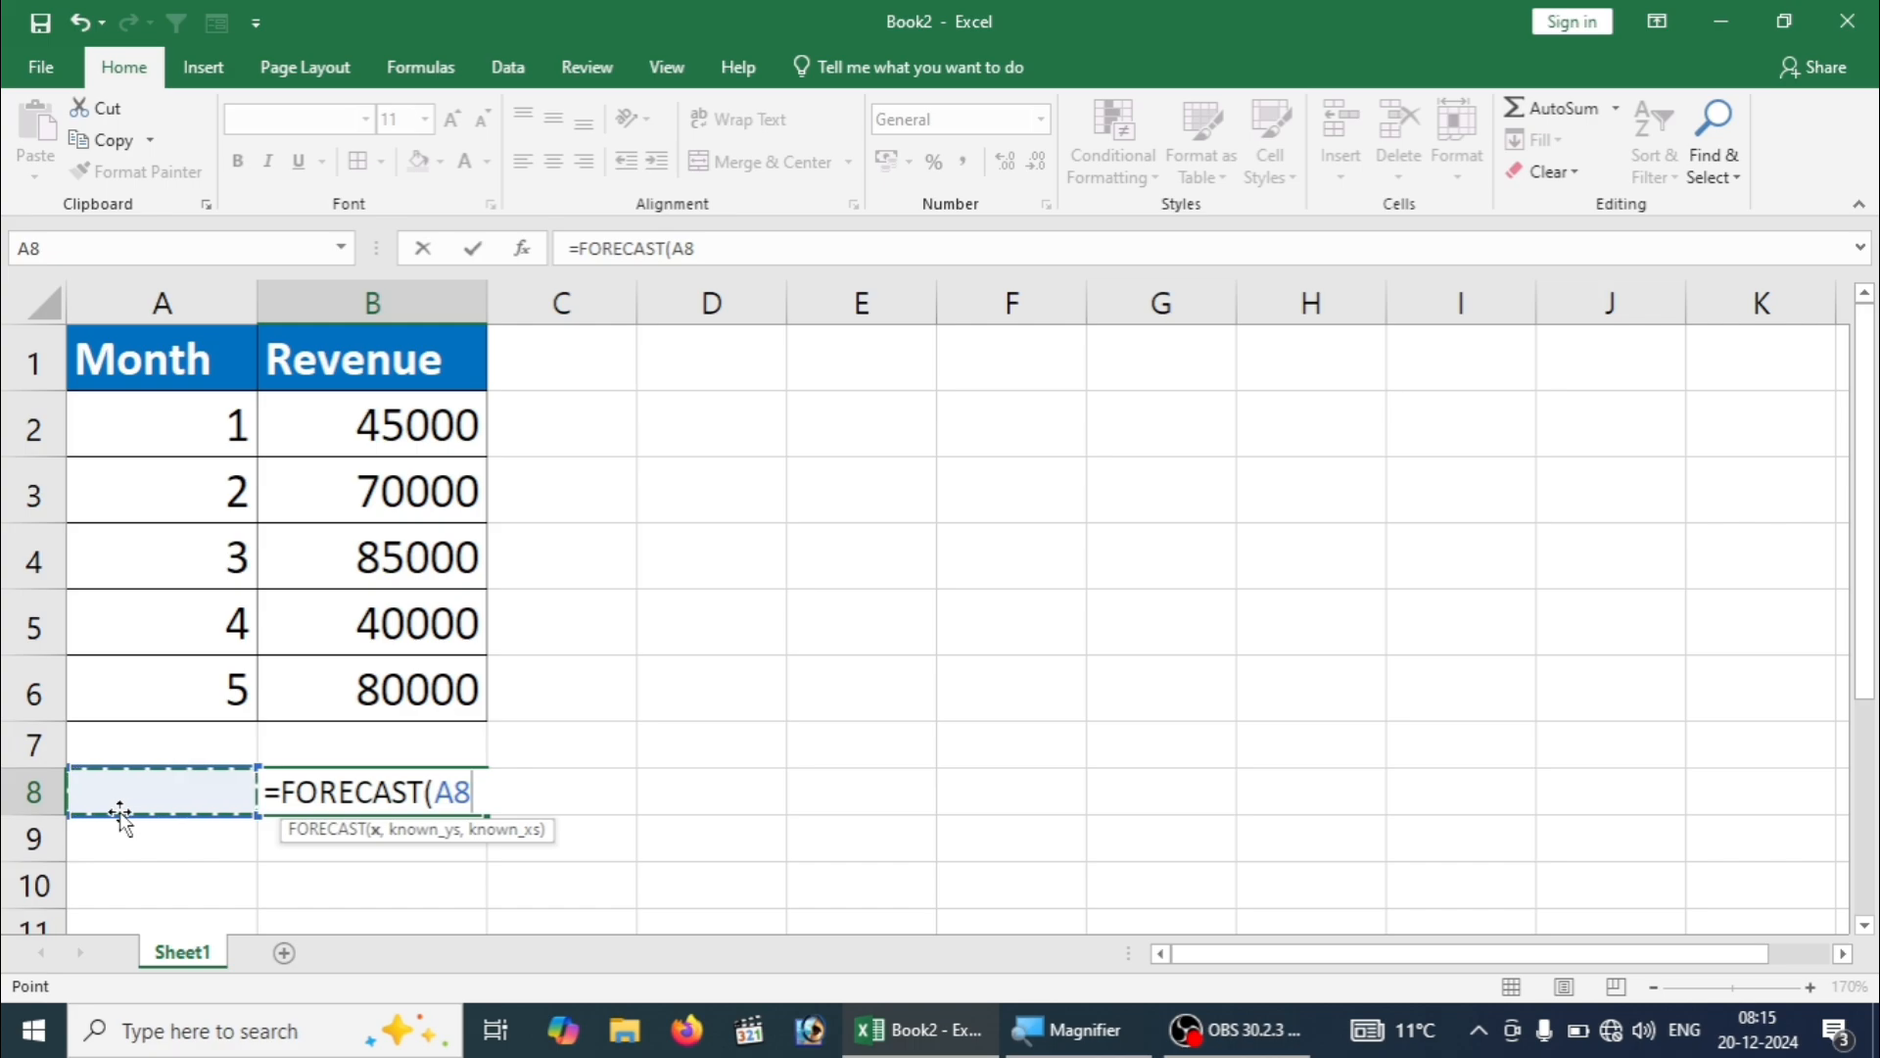
type(",")
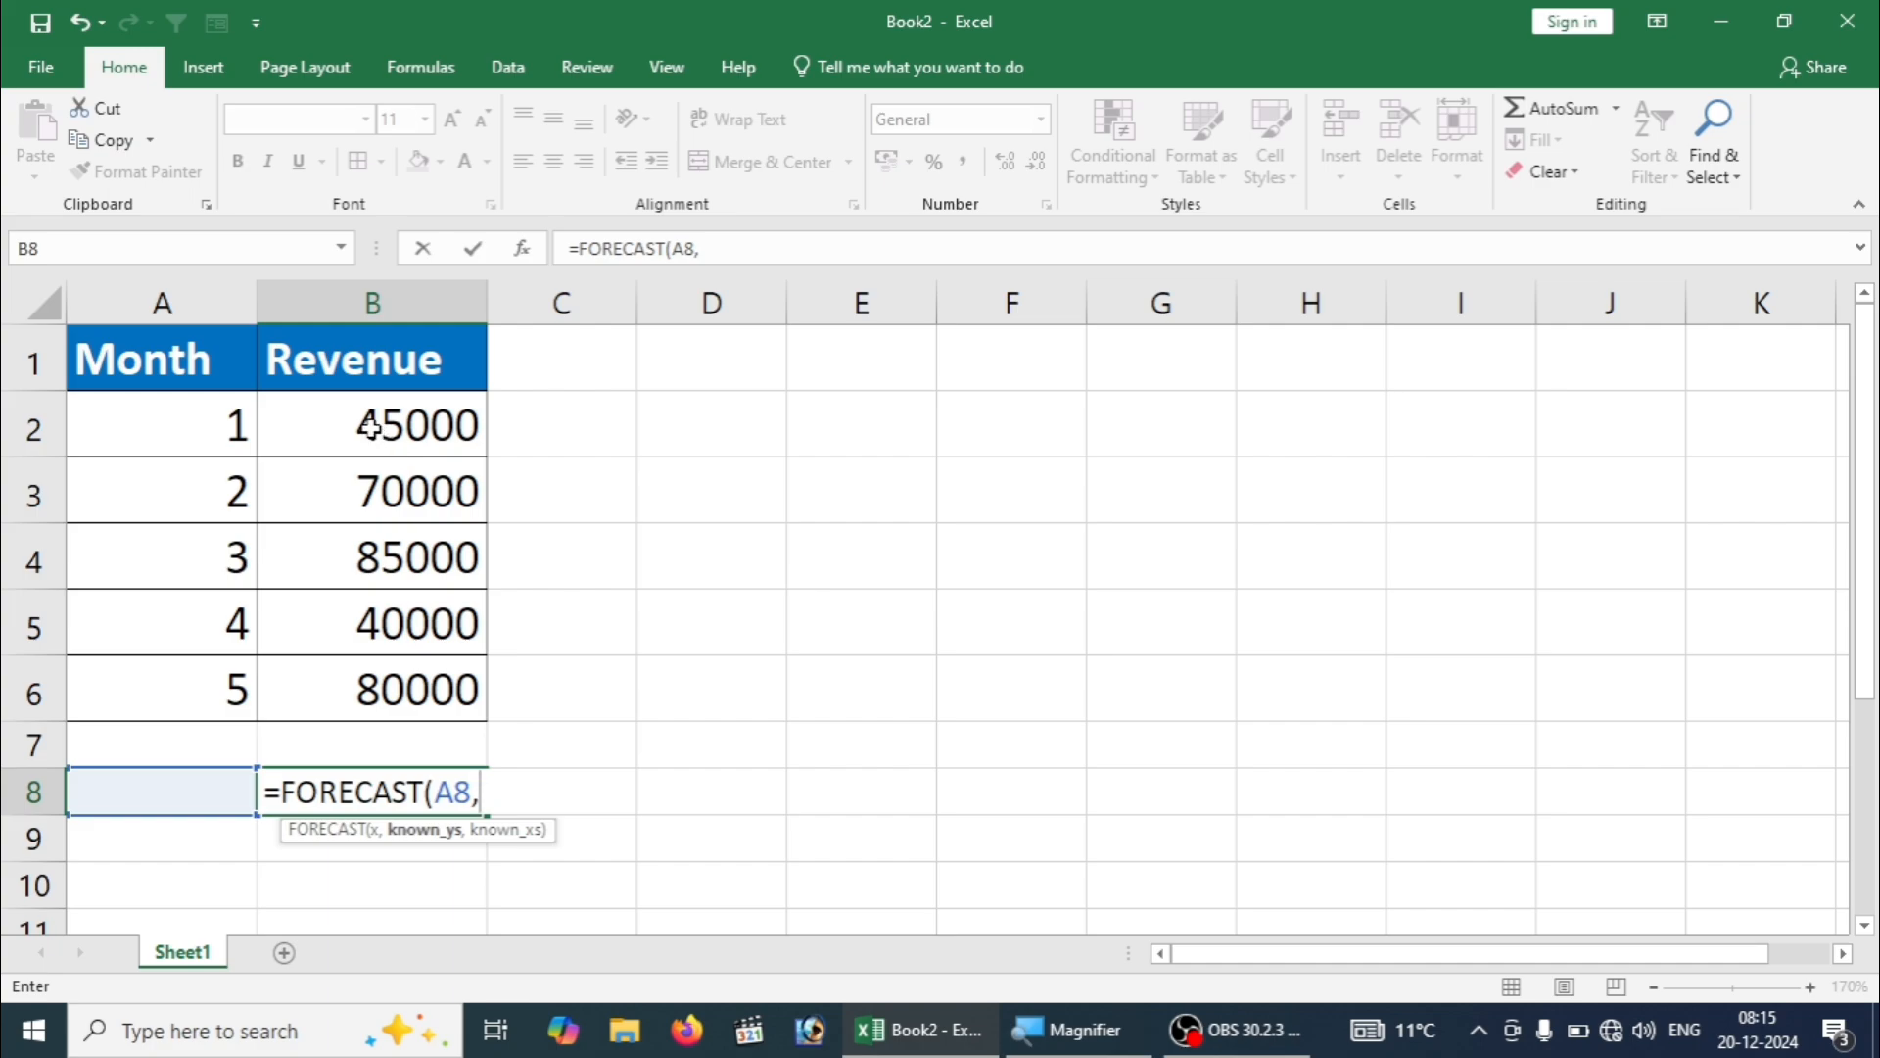
Complete the FORECAST formula with B2:B6 as the known y values and A2:A6 as the known x values
left_click_drag(369, 427, 386, 678)
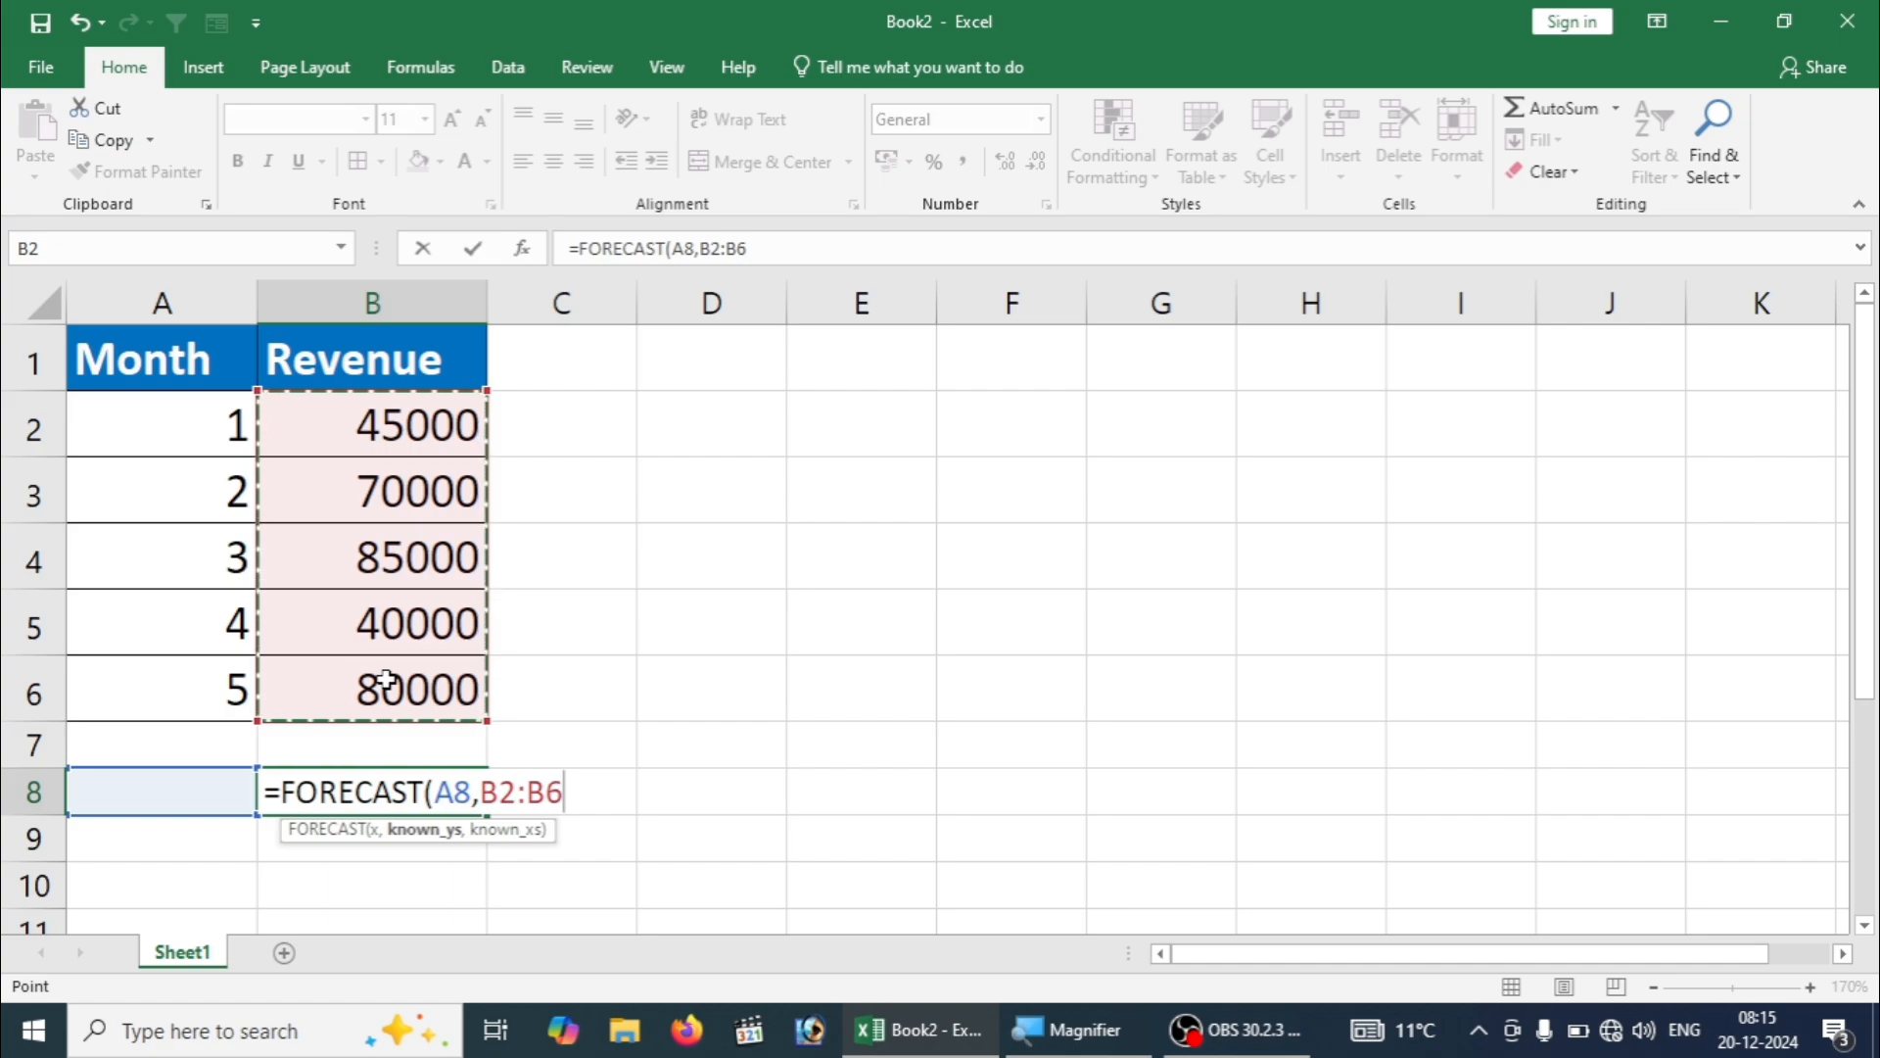
type(",")
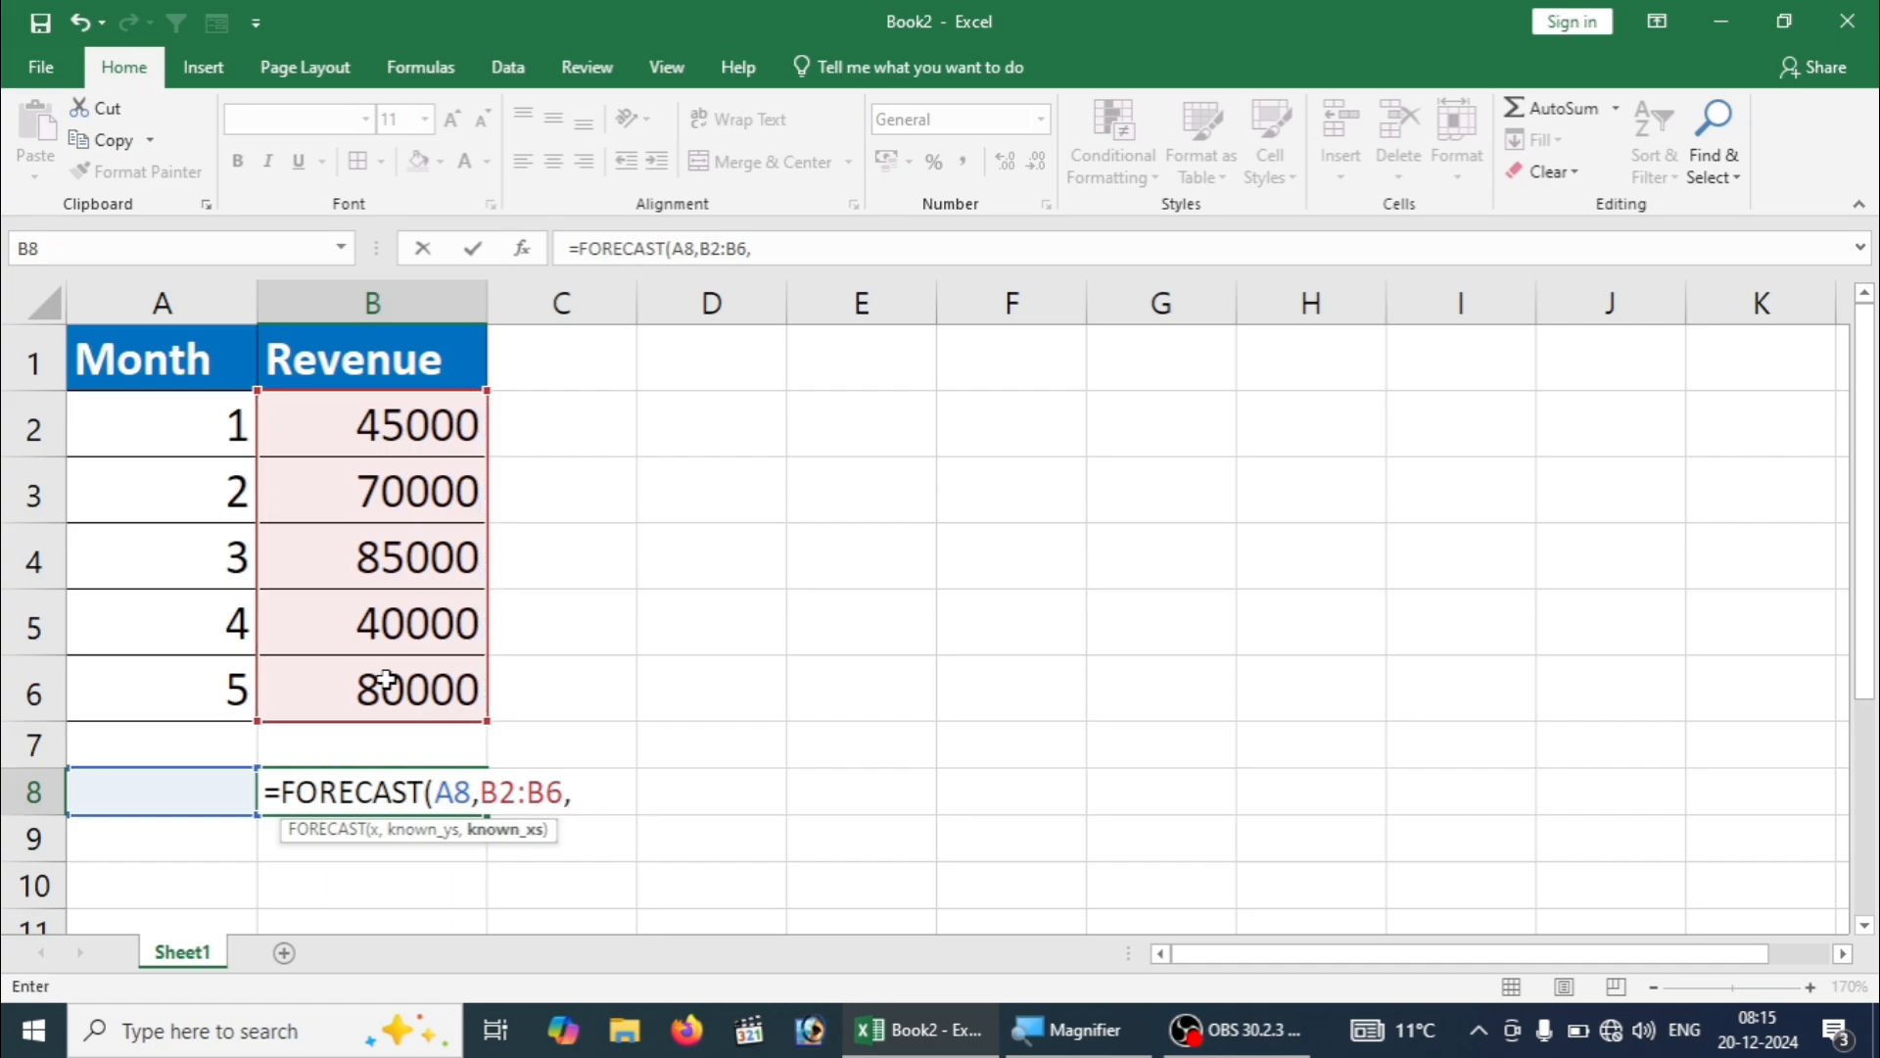
left_click_drag(188, 424, 194, 664)
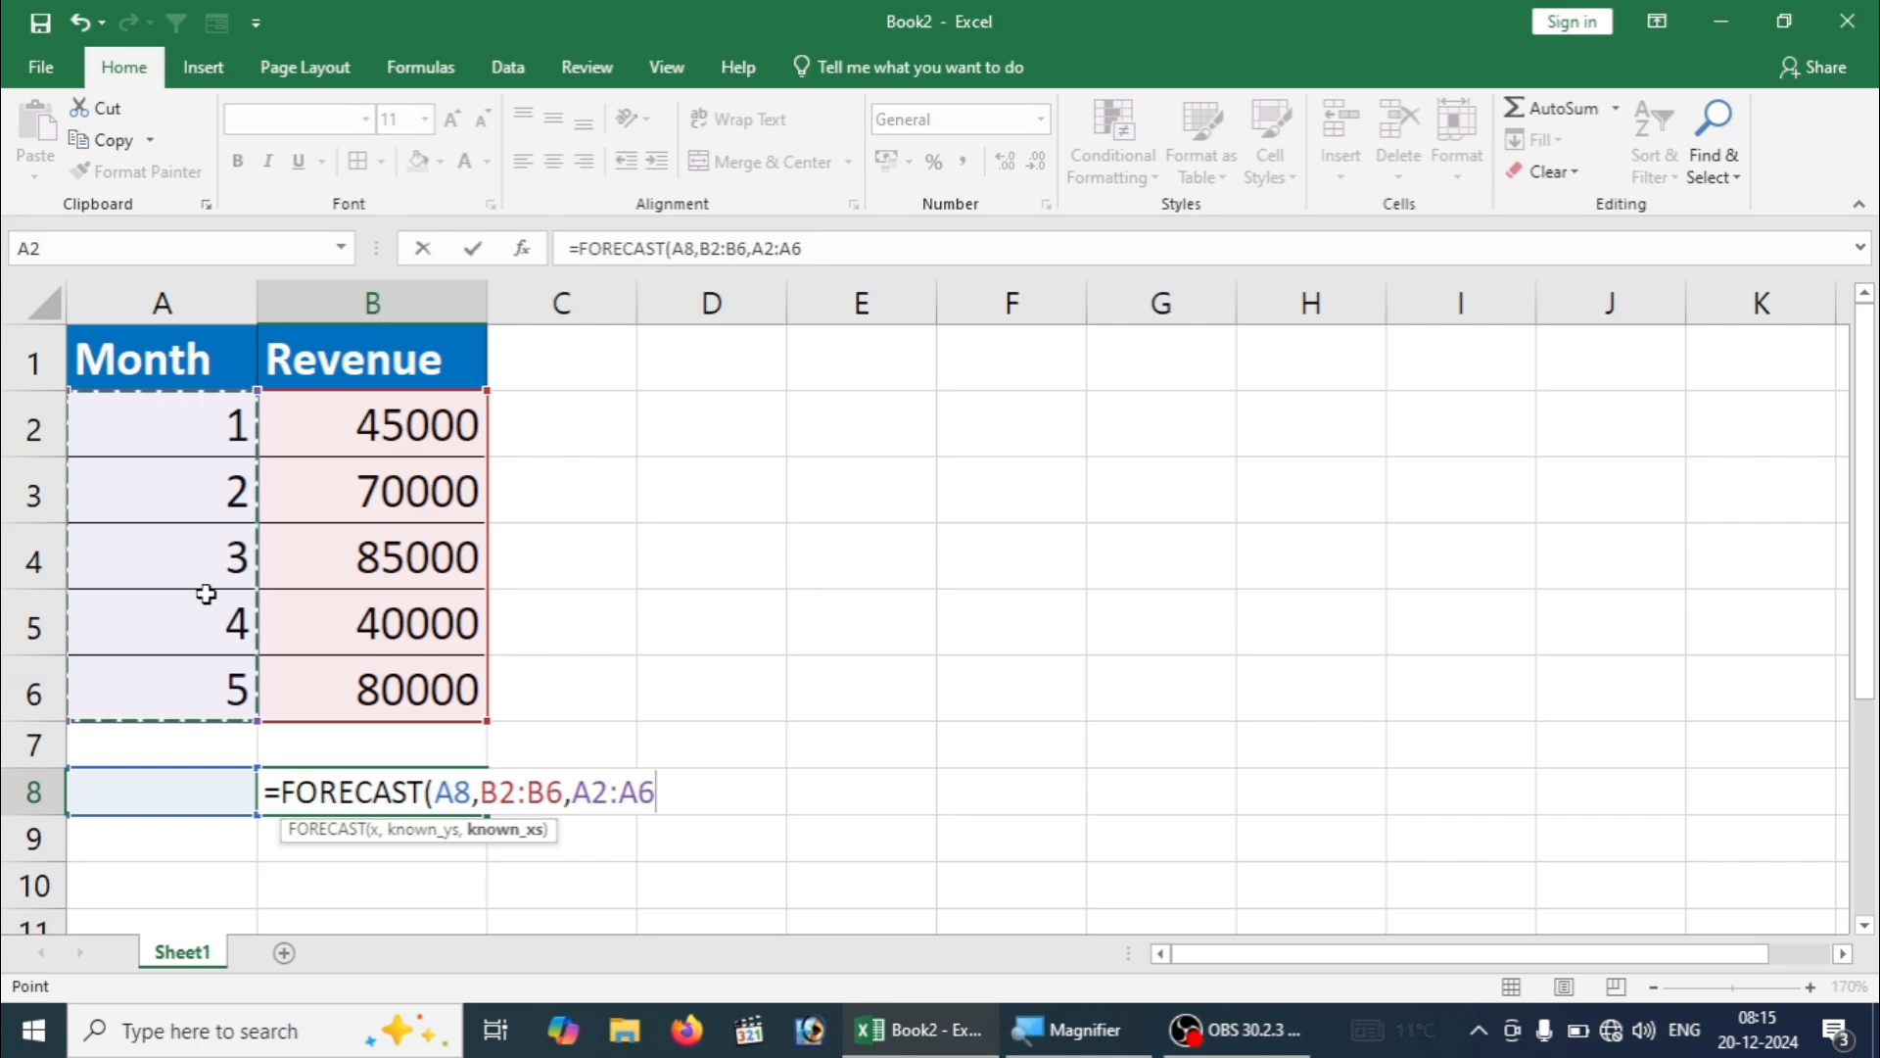
type(")")
key("Return")
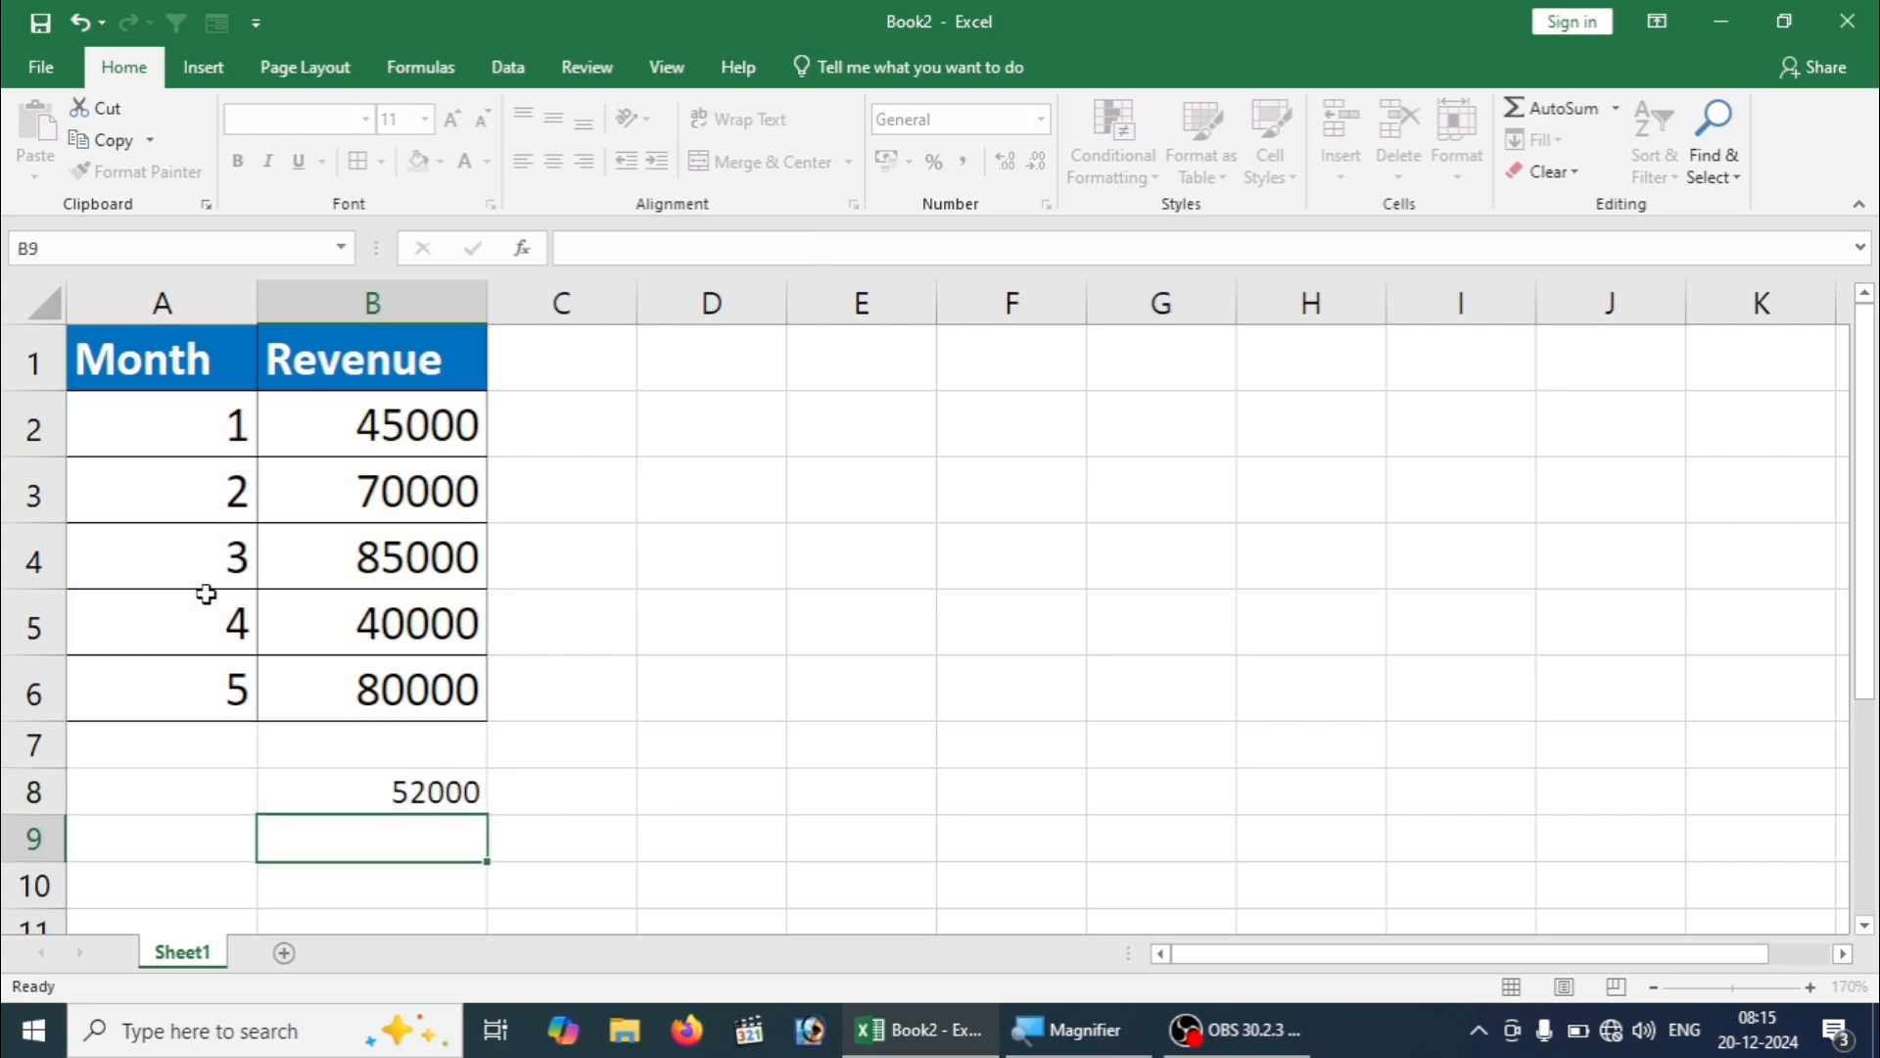
Enter 6 in cell A8 as the month to forecast
left_click(147, 799)
type("6")
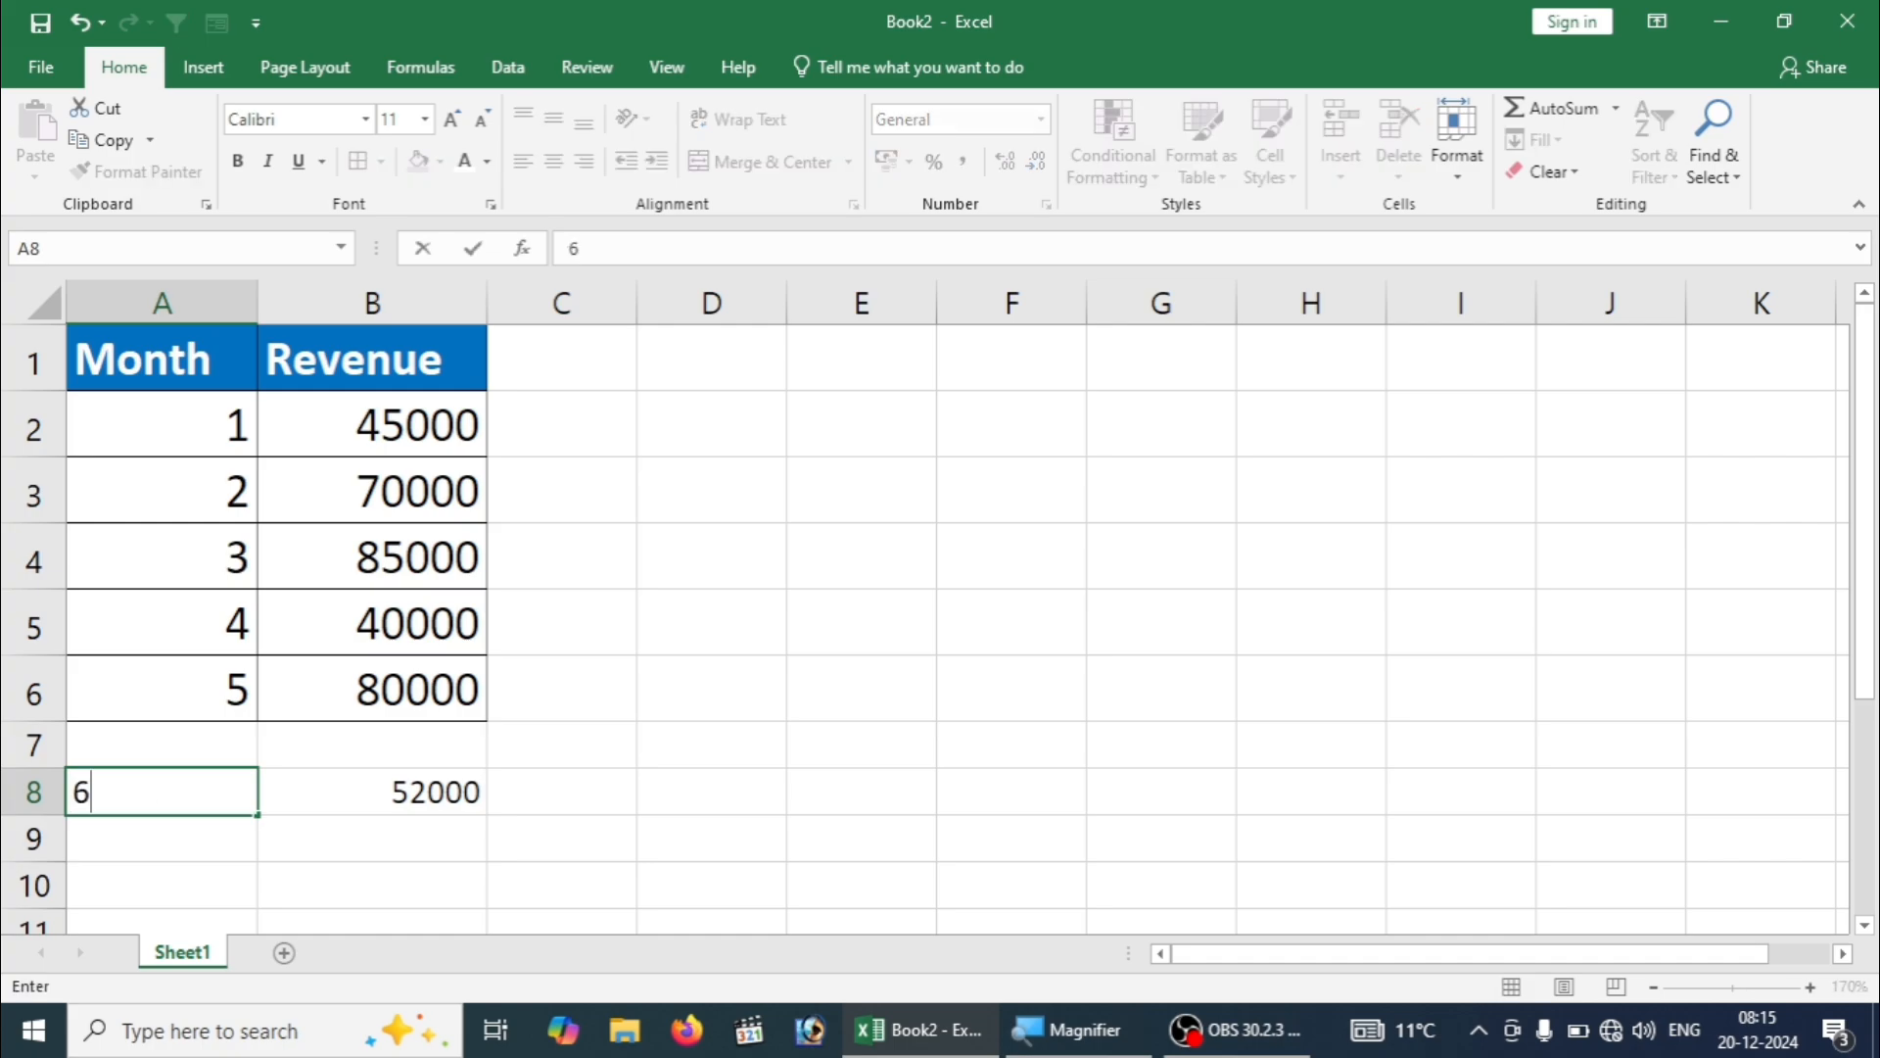
key("Return")
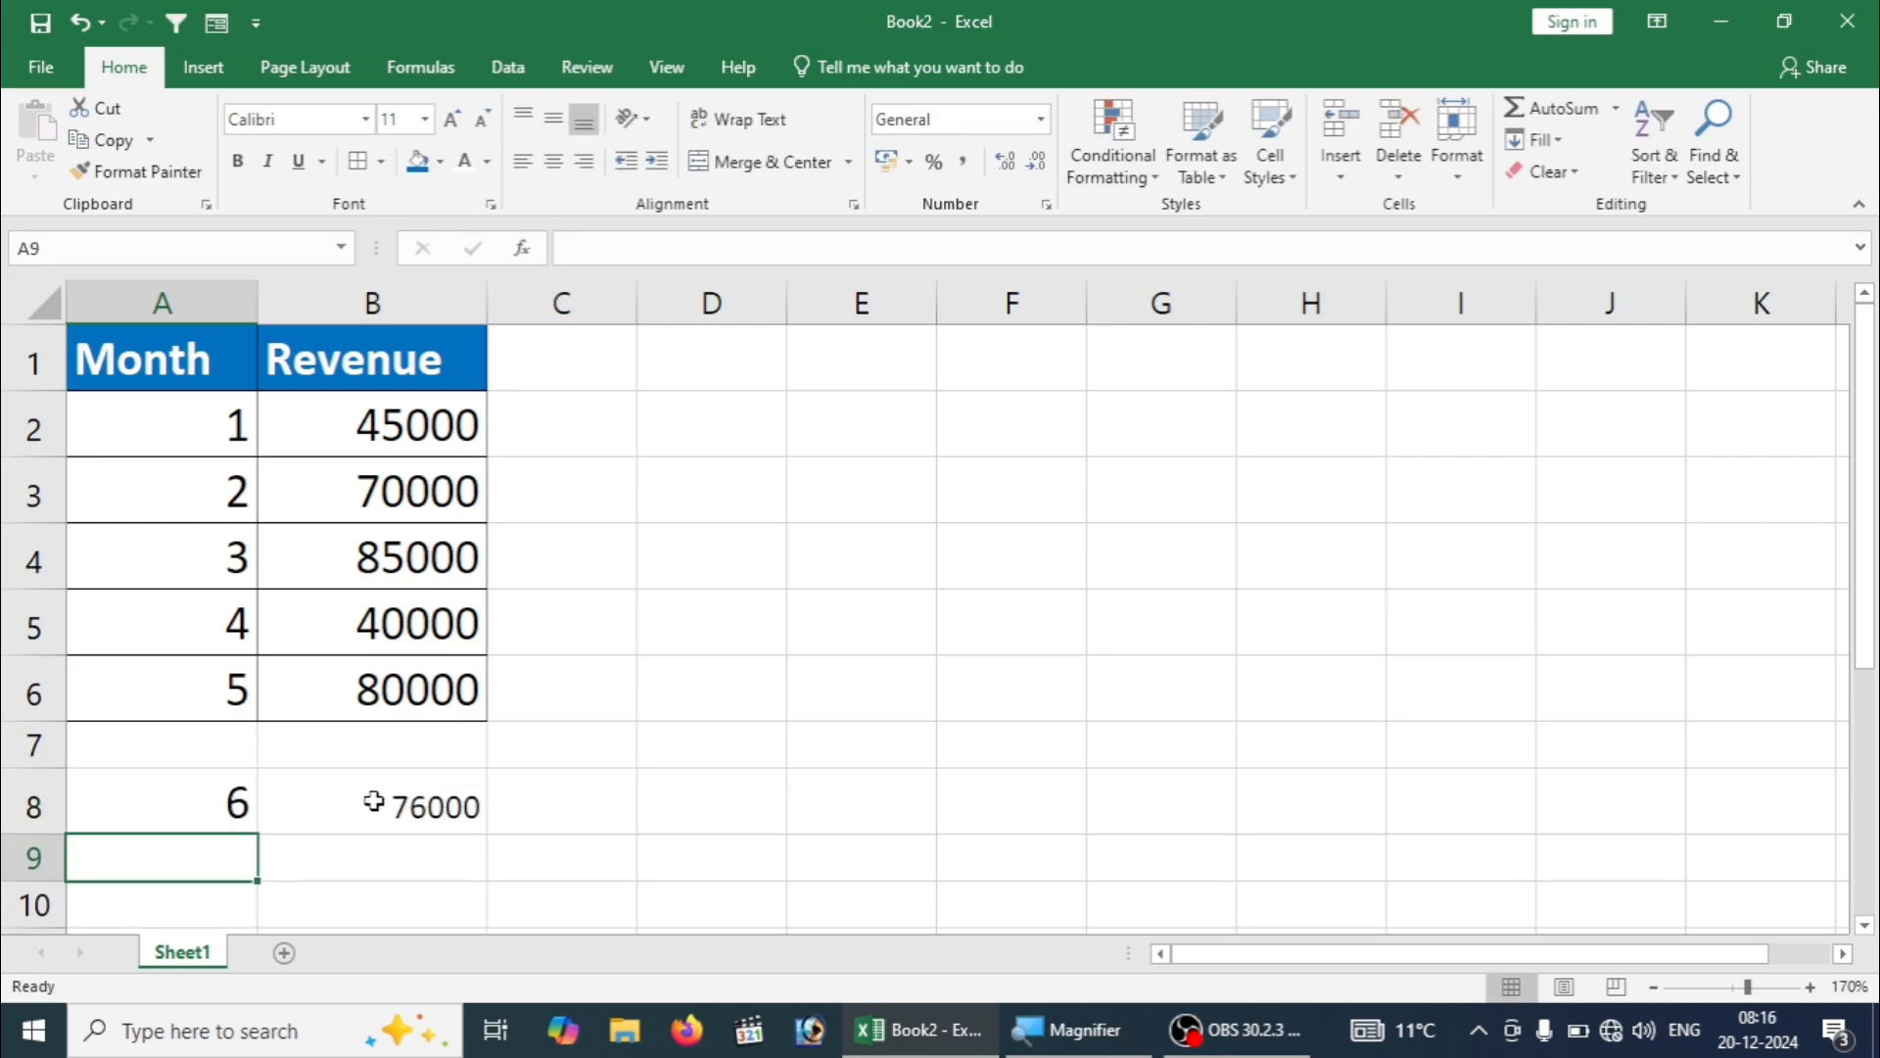
Test the forecast with other months by setting cell A8 to 7, 8, 9, 10 and 11 in turn
left_click(193, 816)
type("7")
key("Return")
left_click(242, 800)
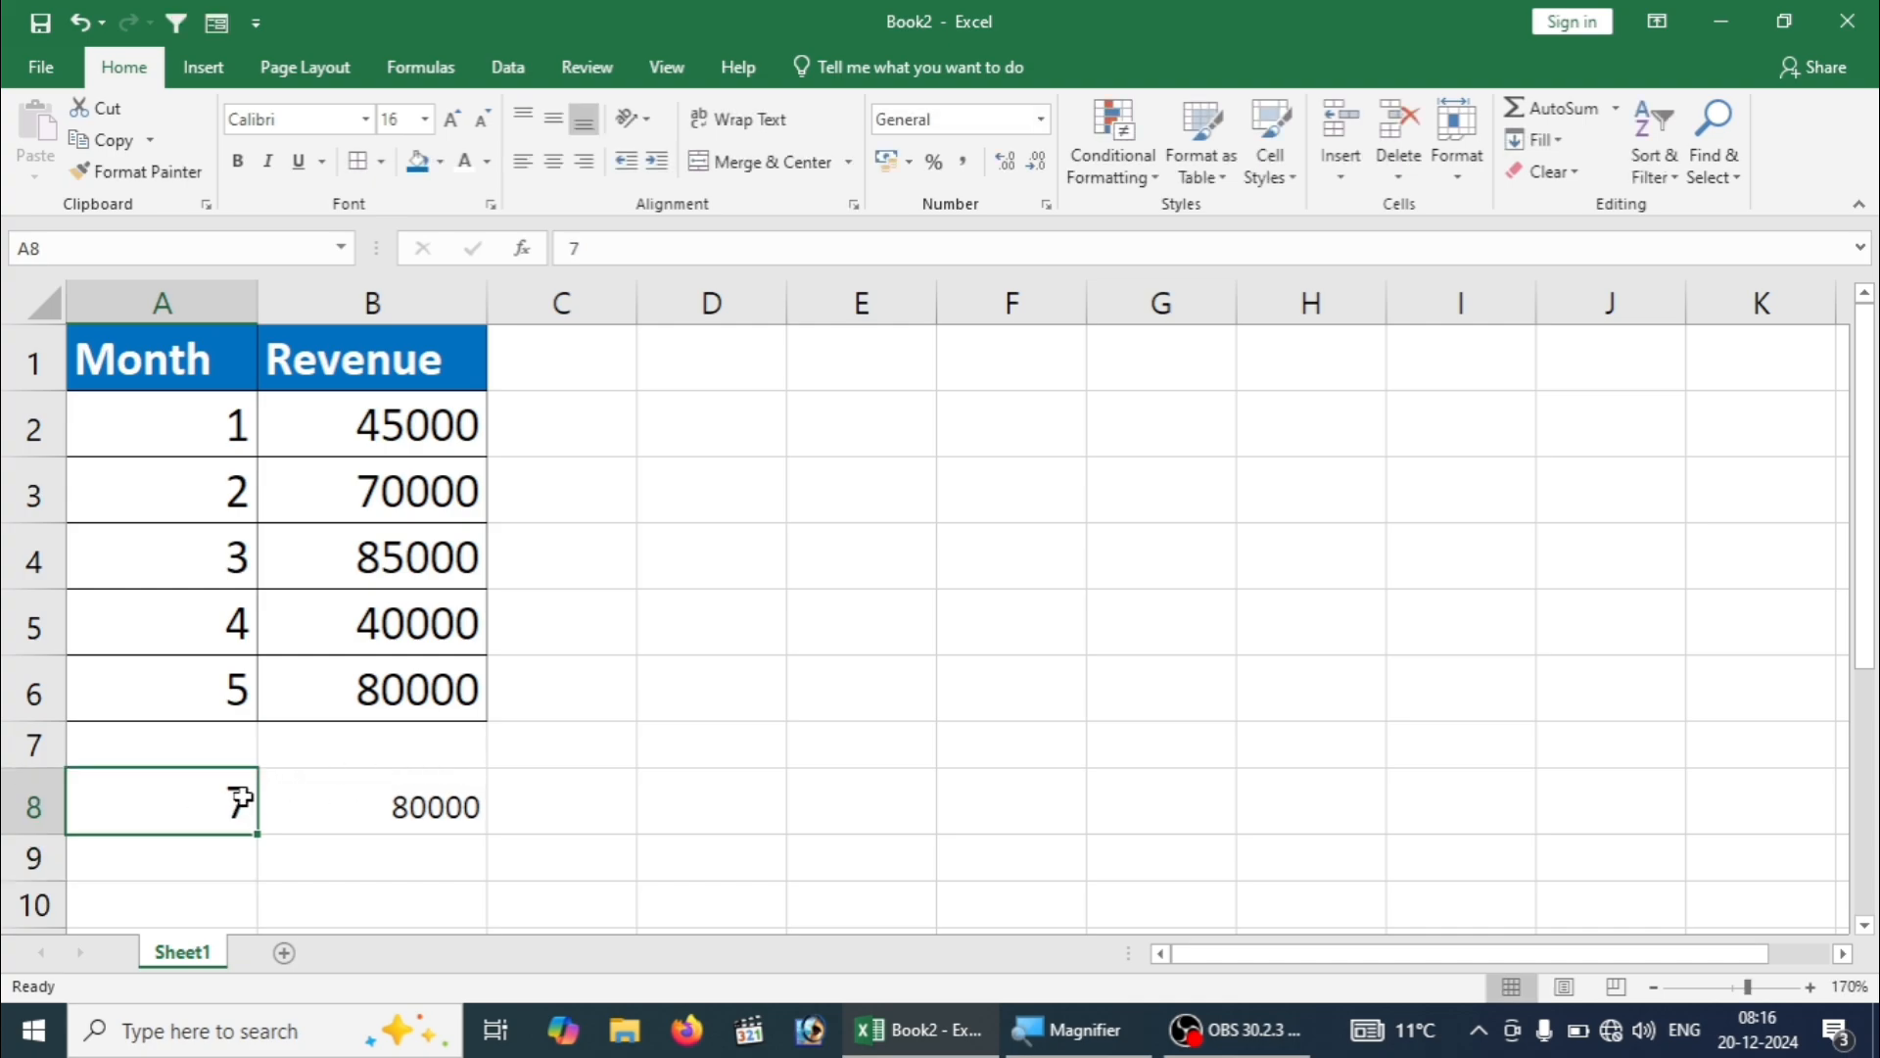
type("8")
key("Return")
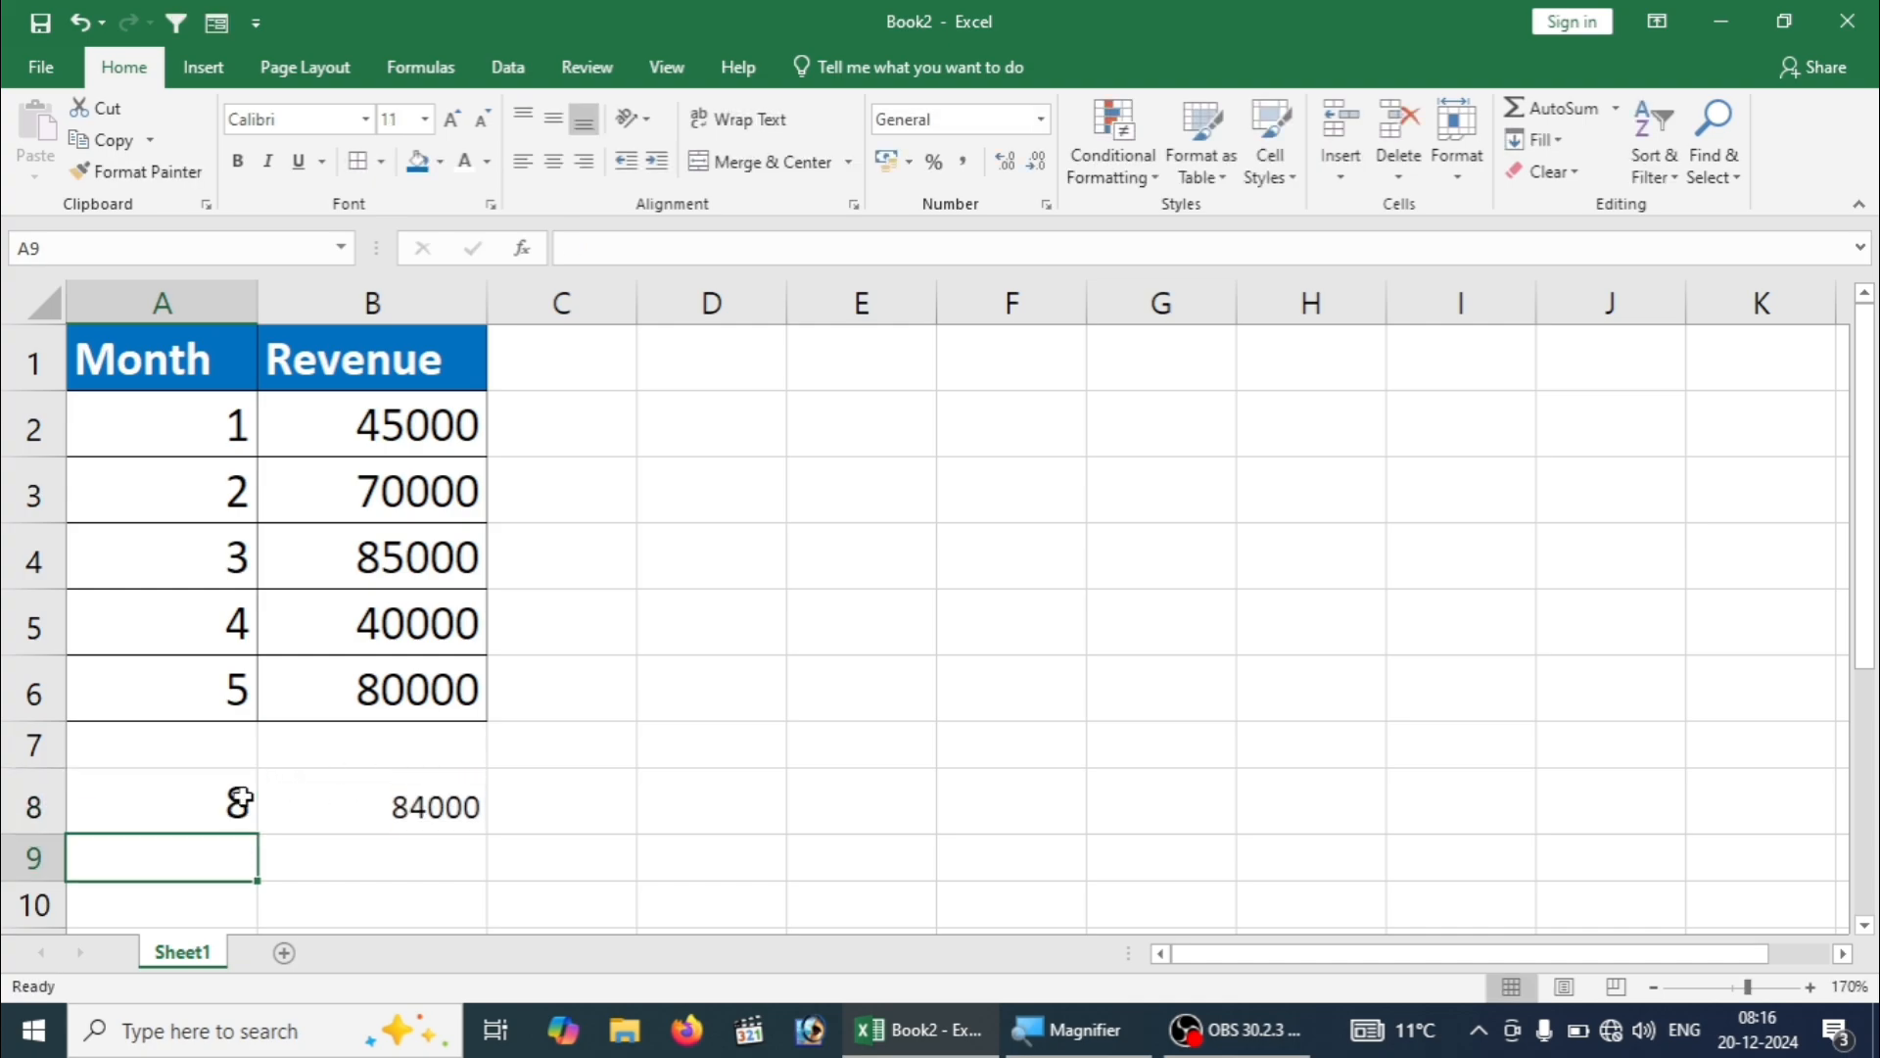
left_click(241, 801)
type("9")
key("Return")
left_click(241, 801)
type("10")
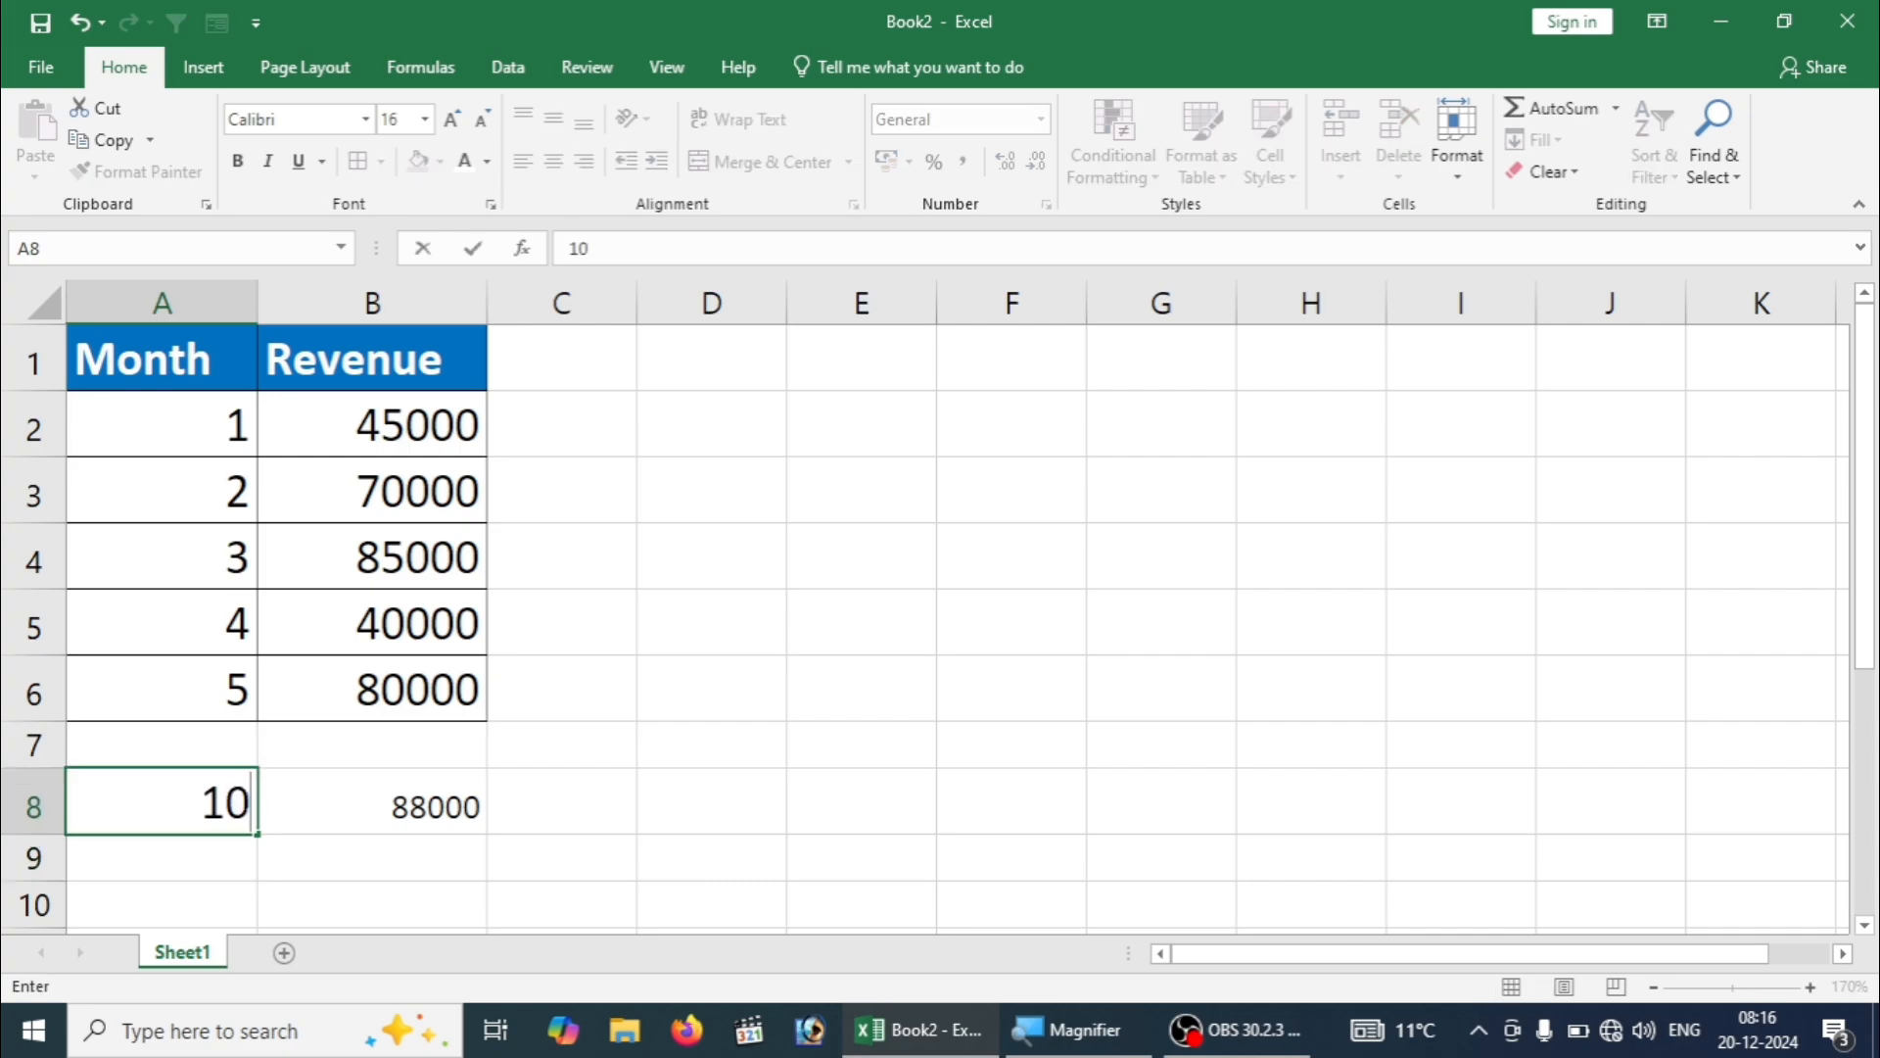
key("Return")
left_click(240, 801)
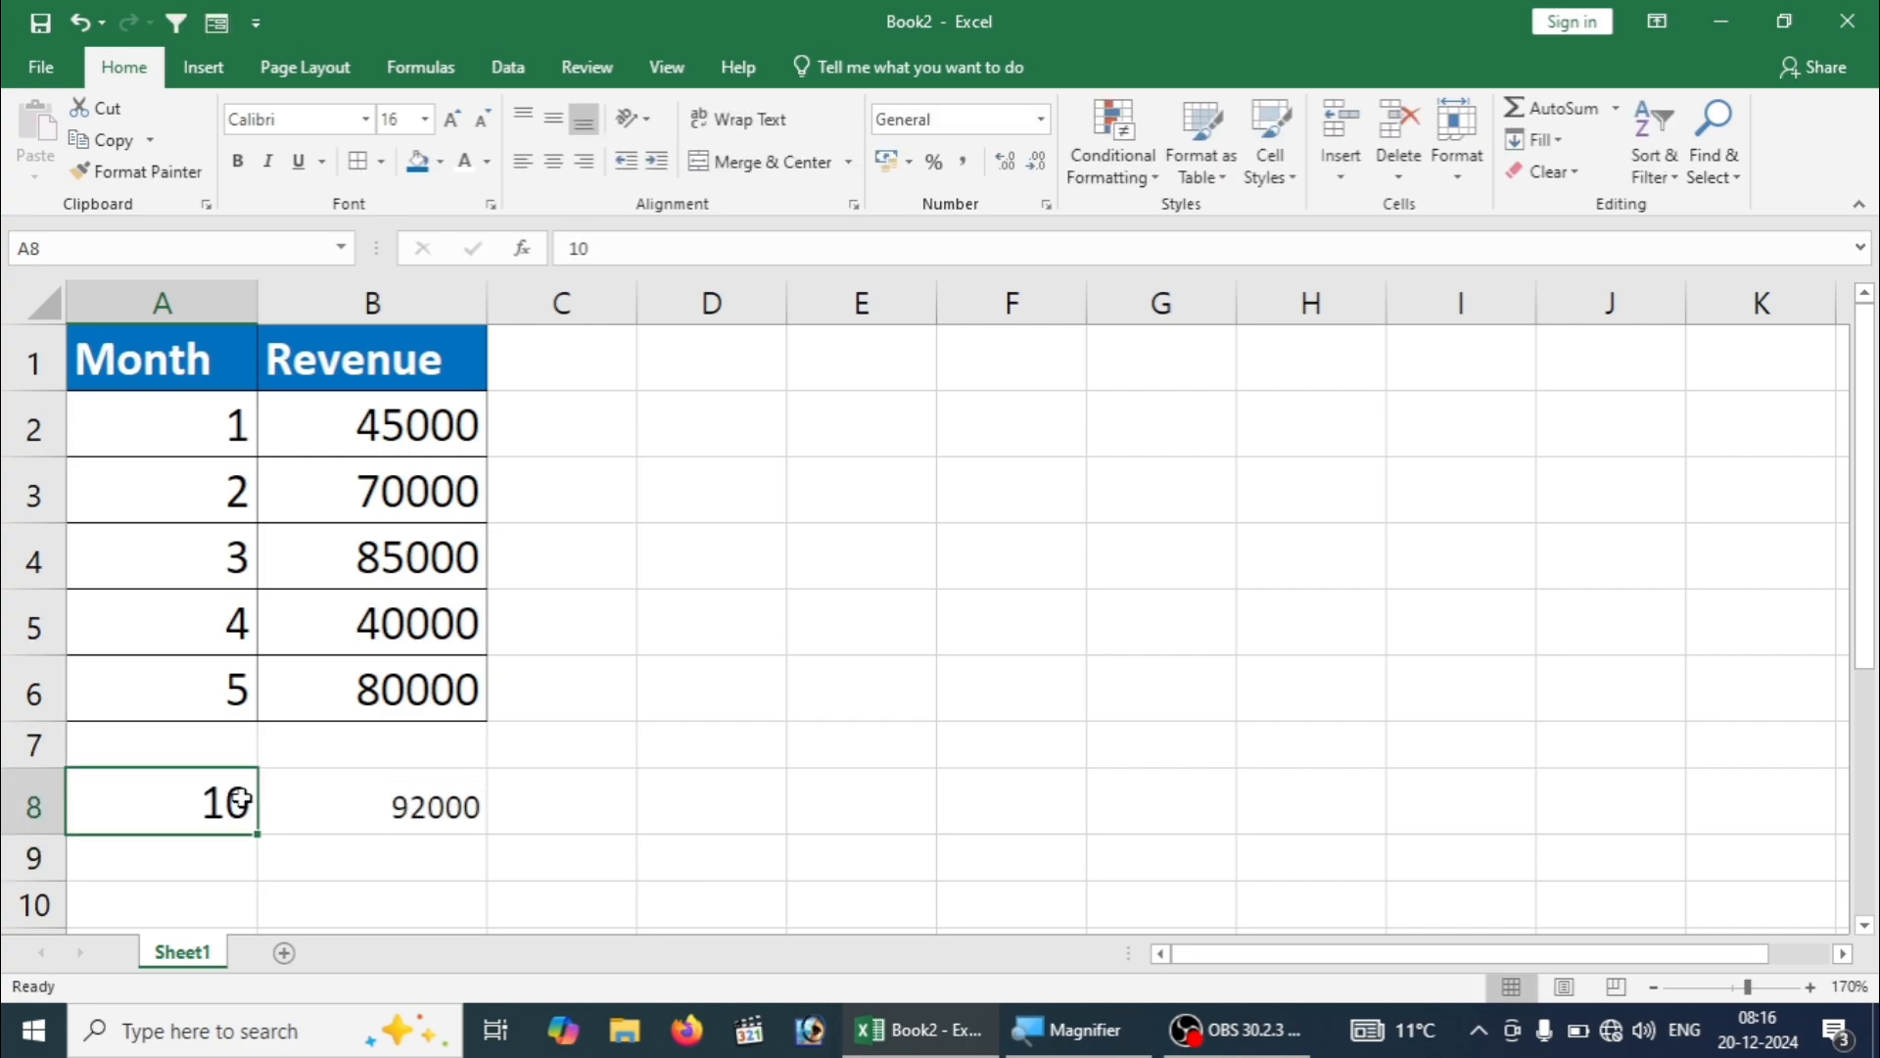
type("11")
key("Return")
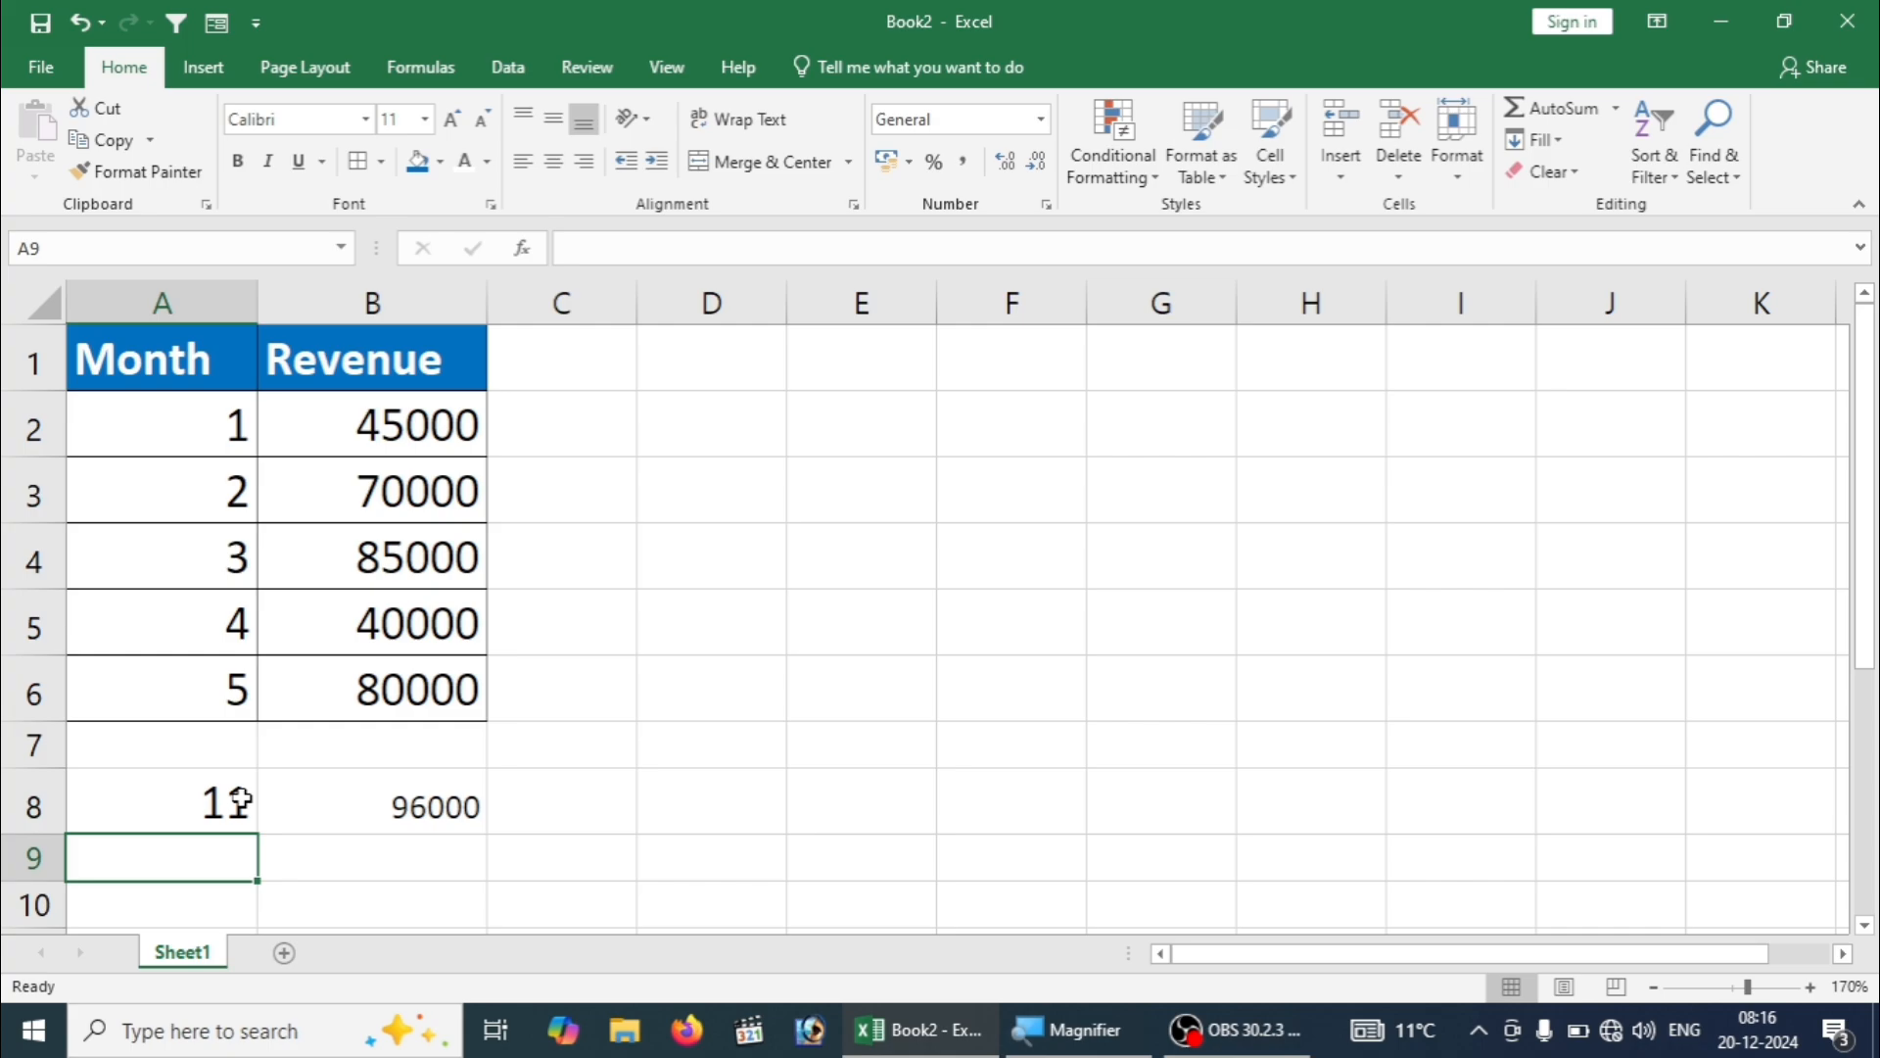
Set the forecast month in cell A8 back to 6
left_click(227, 801)
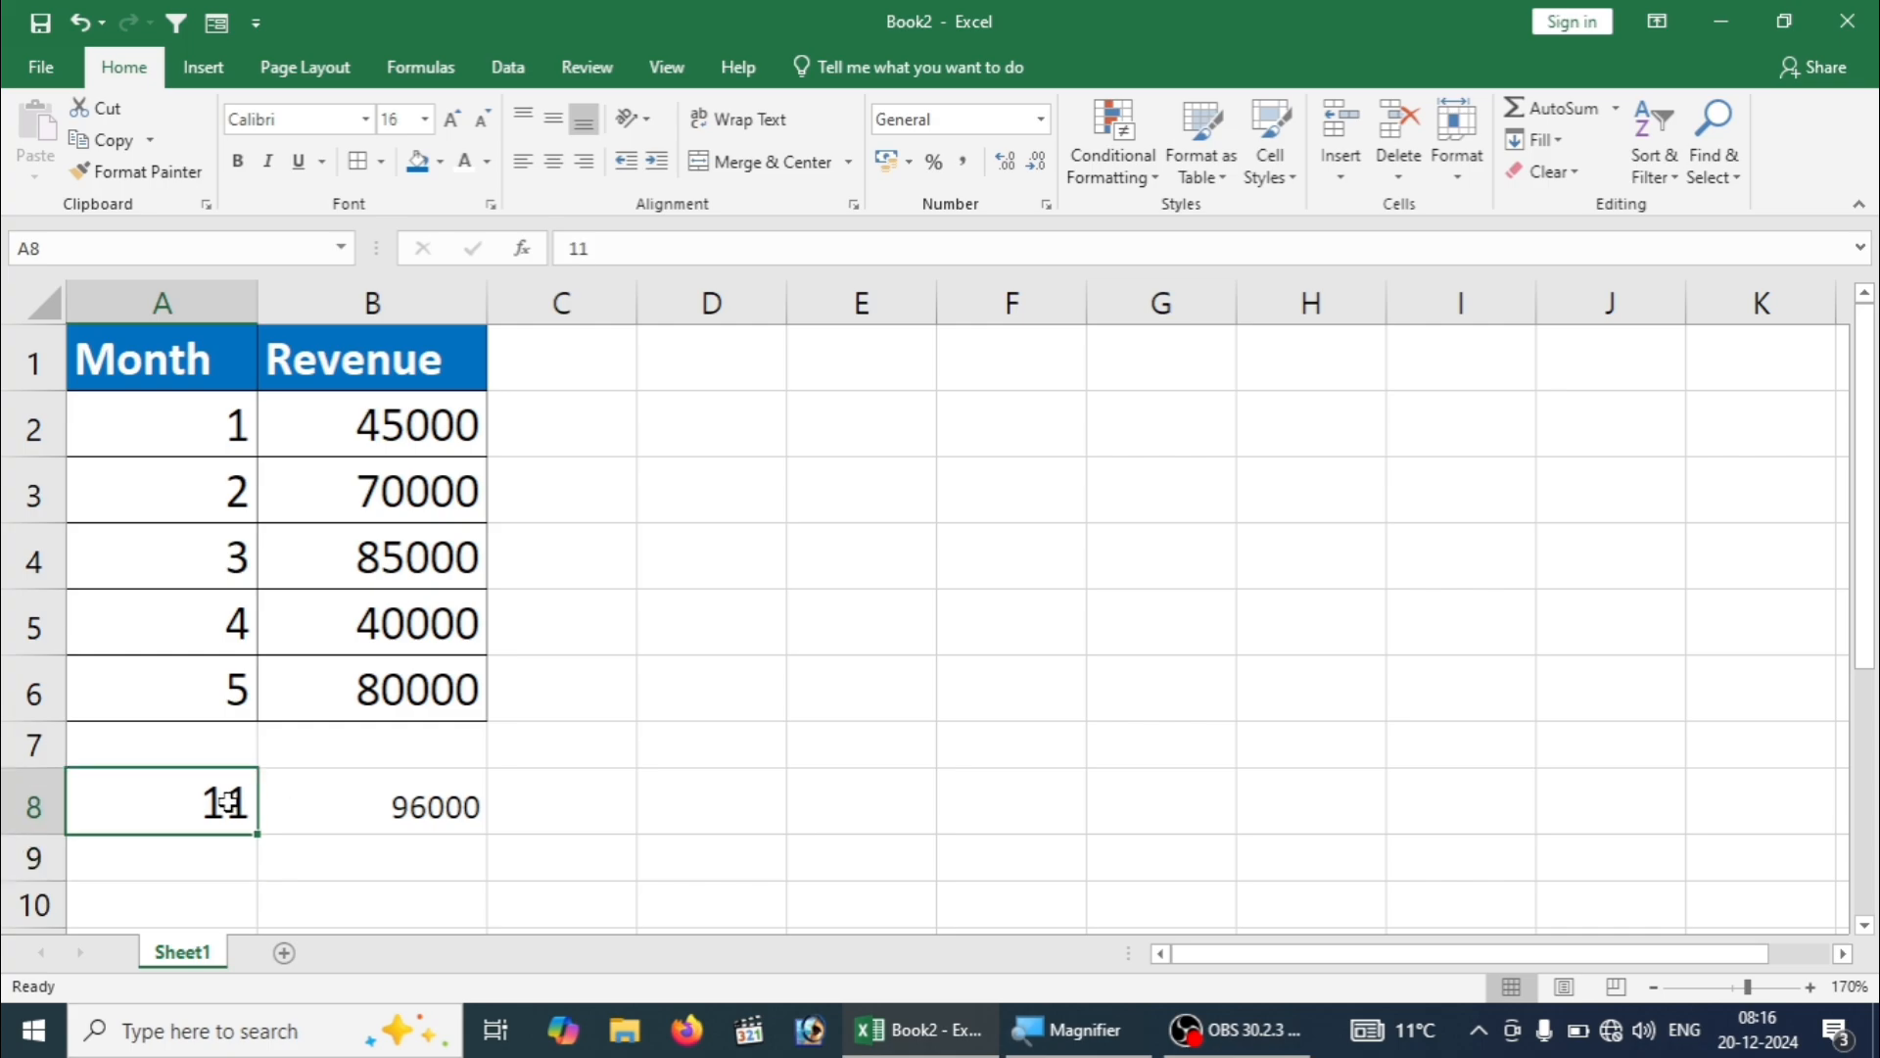
type("6")
key("Return")
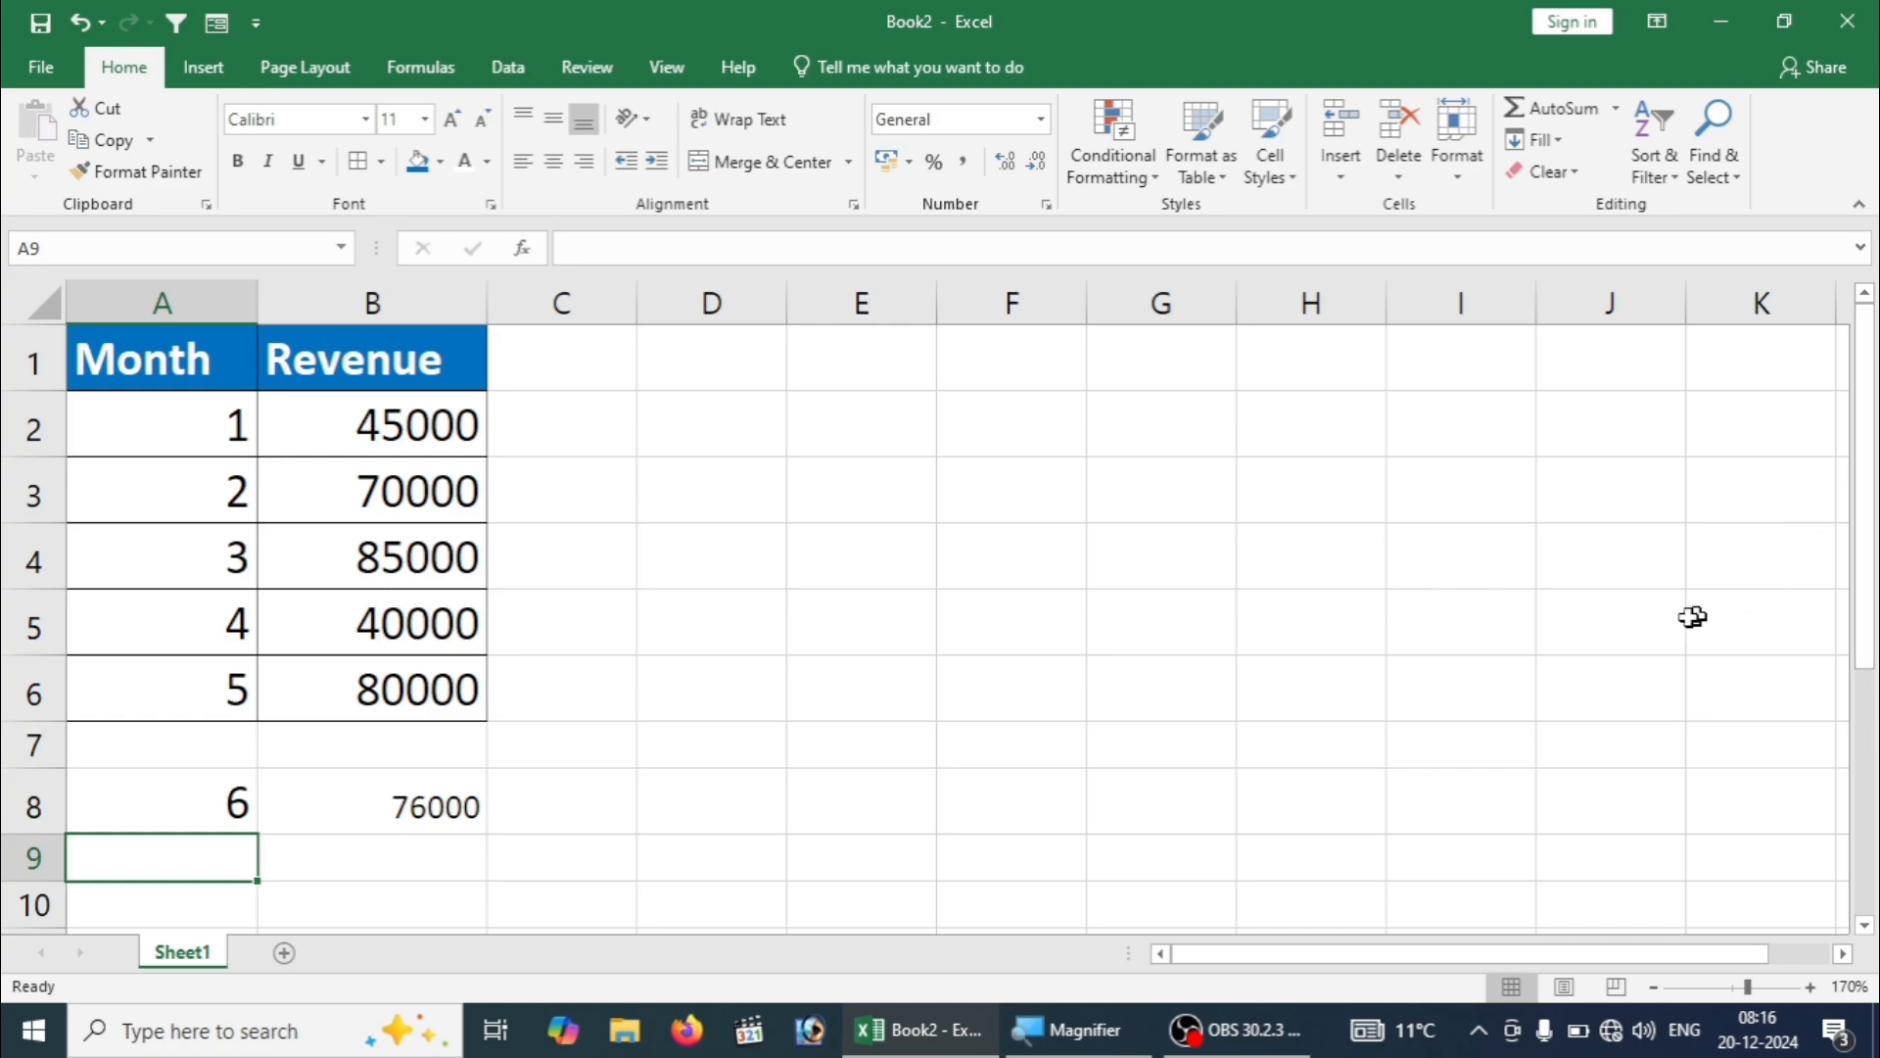
Make the B2:B6 and A2:A6 ranges in the B8 formula absolute, and fill the formula down to B10
double_click(436, 807)
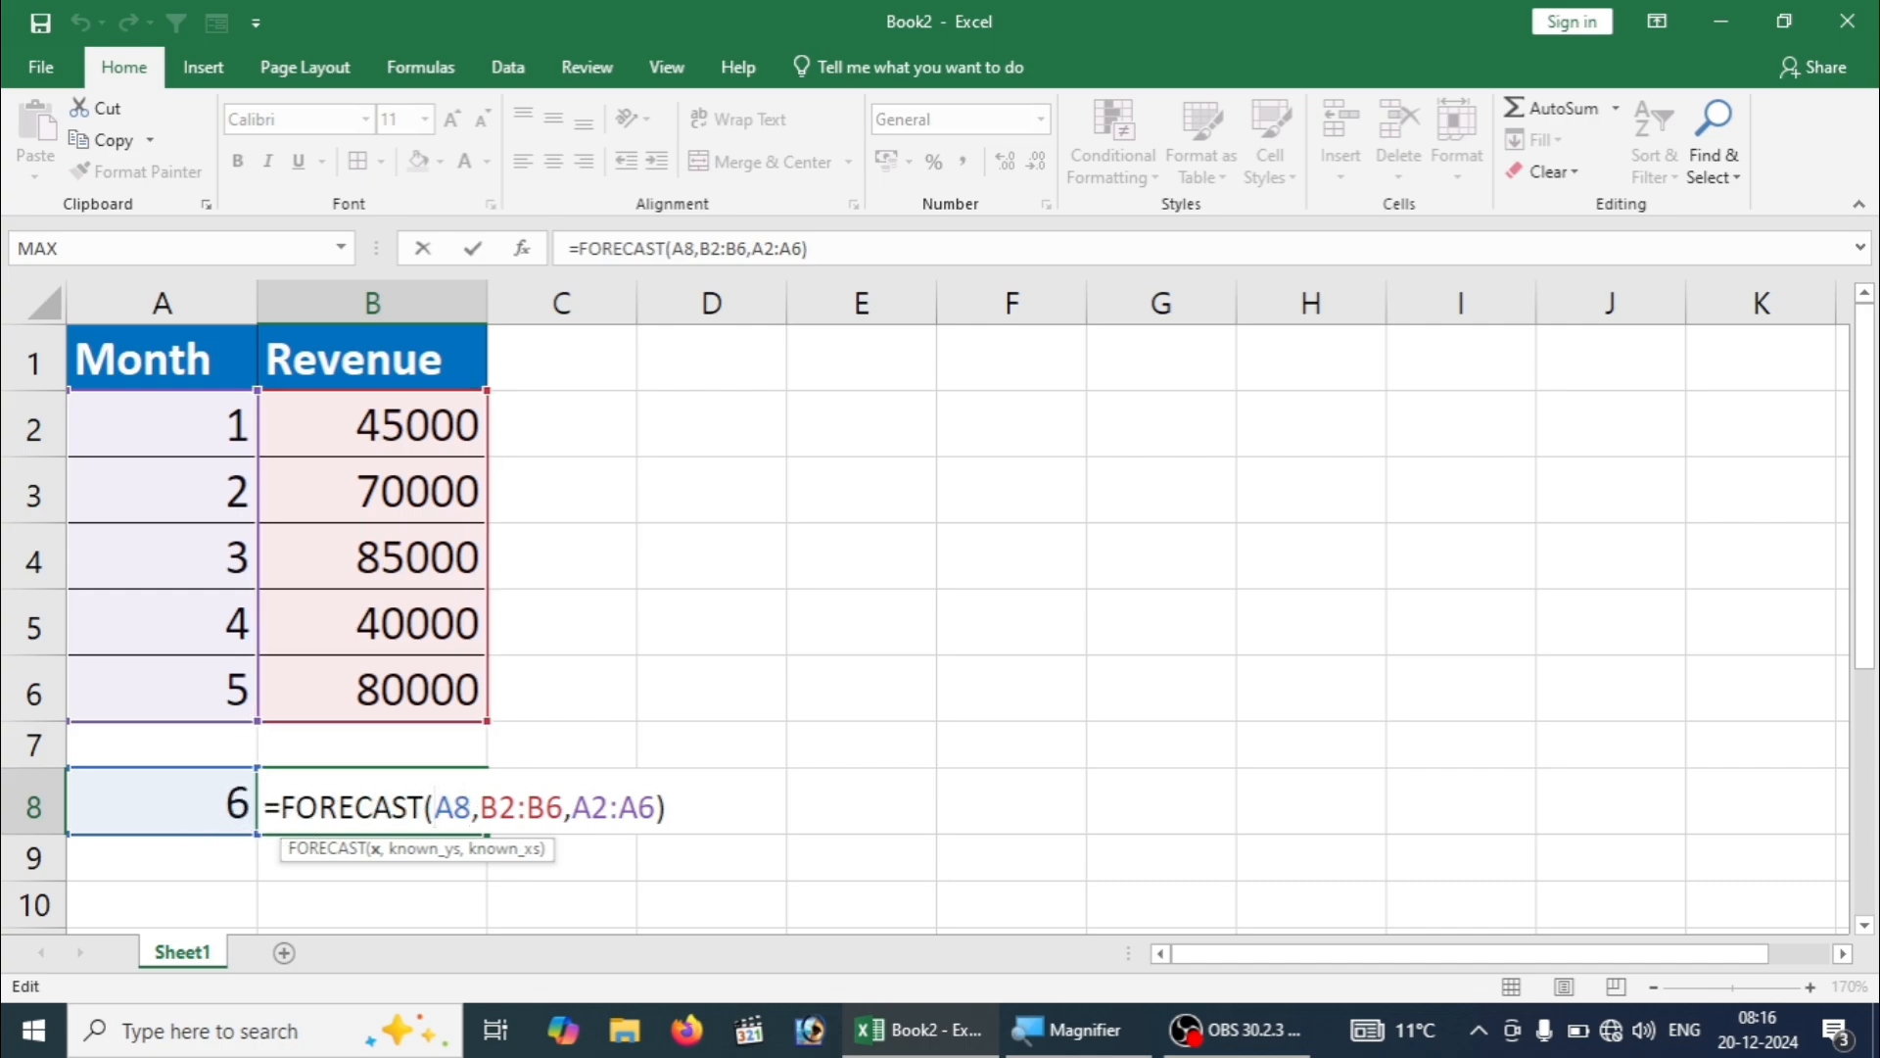
left_click_drag(487, 807, 656, 806)
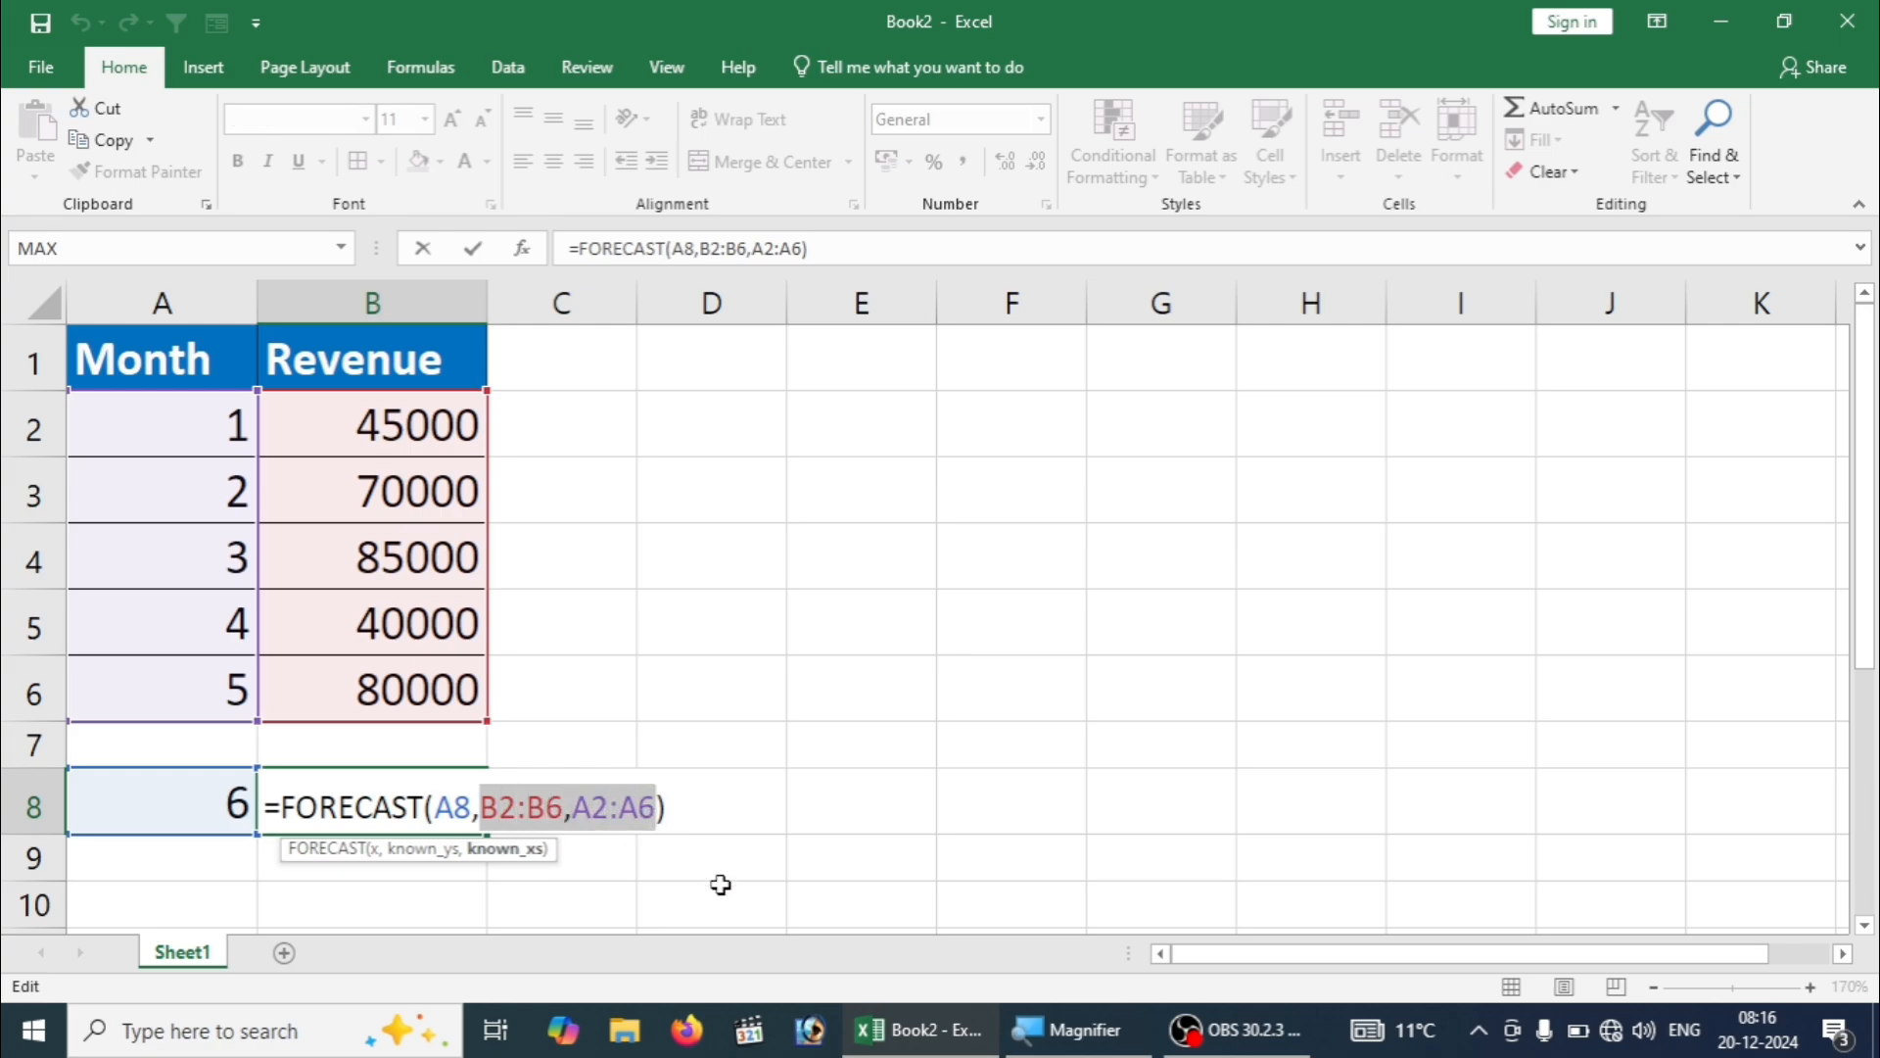
mouse_move(930, 1053)
key("F4")
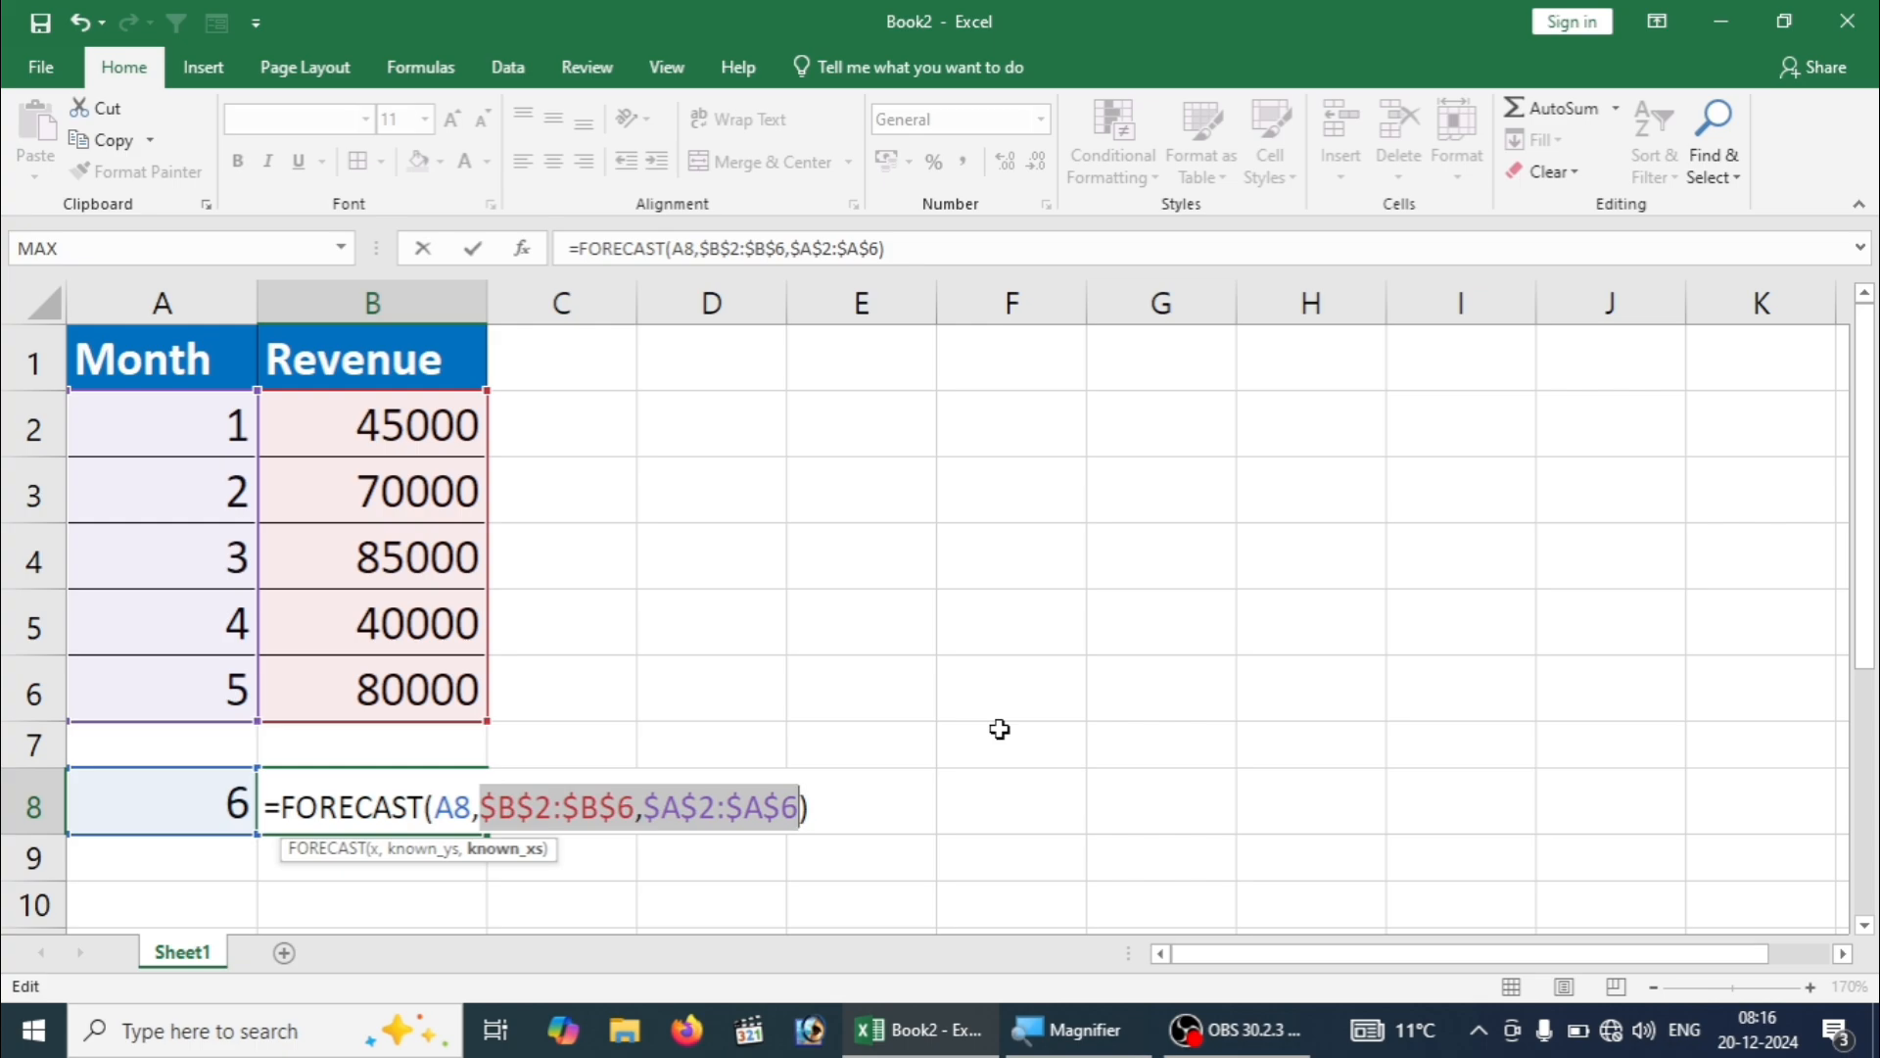
key("Return")
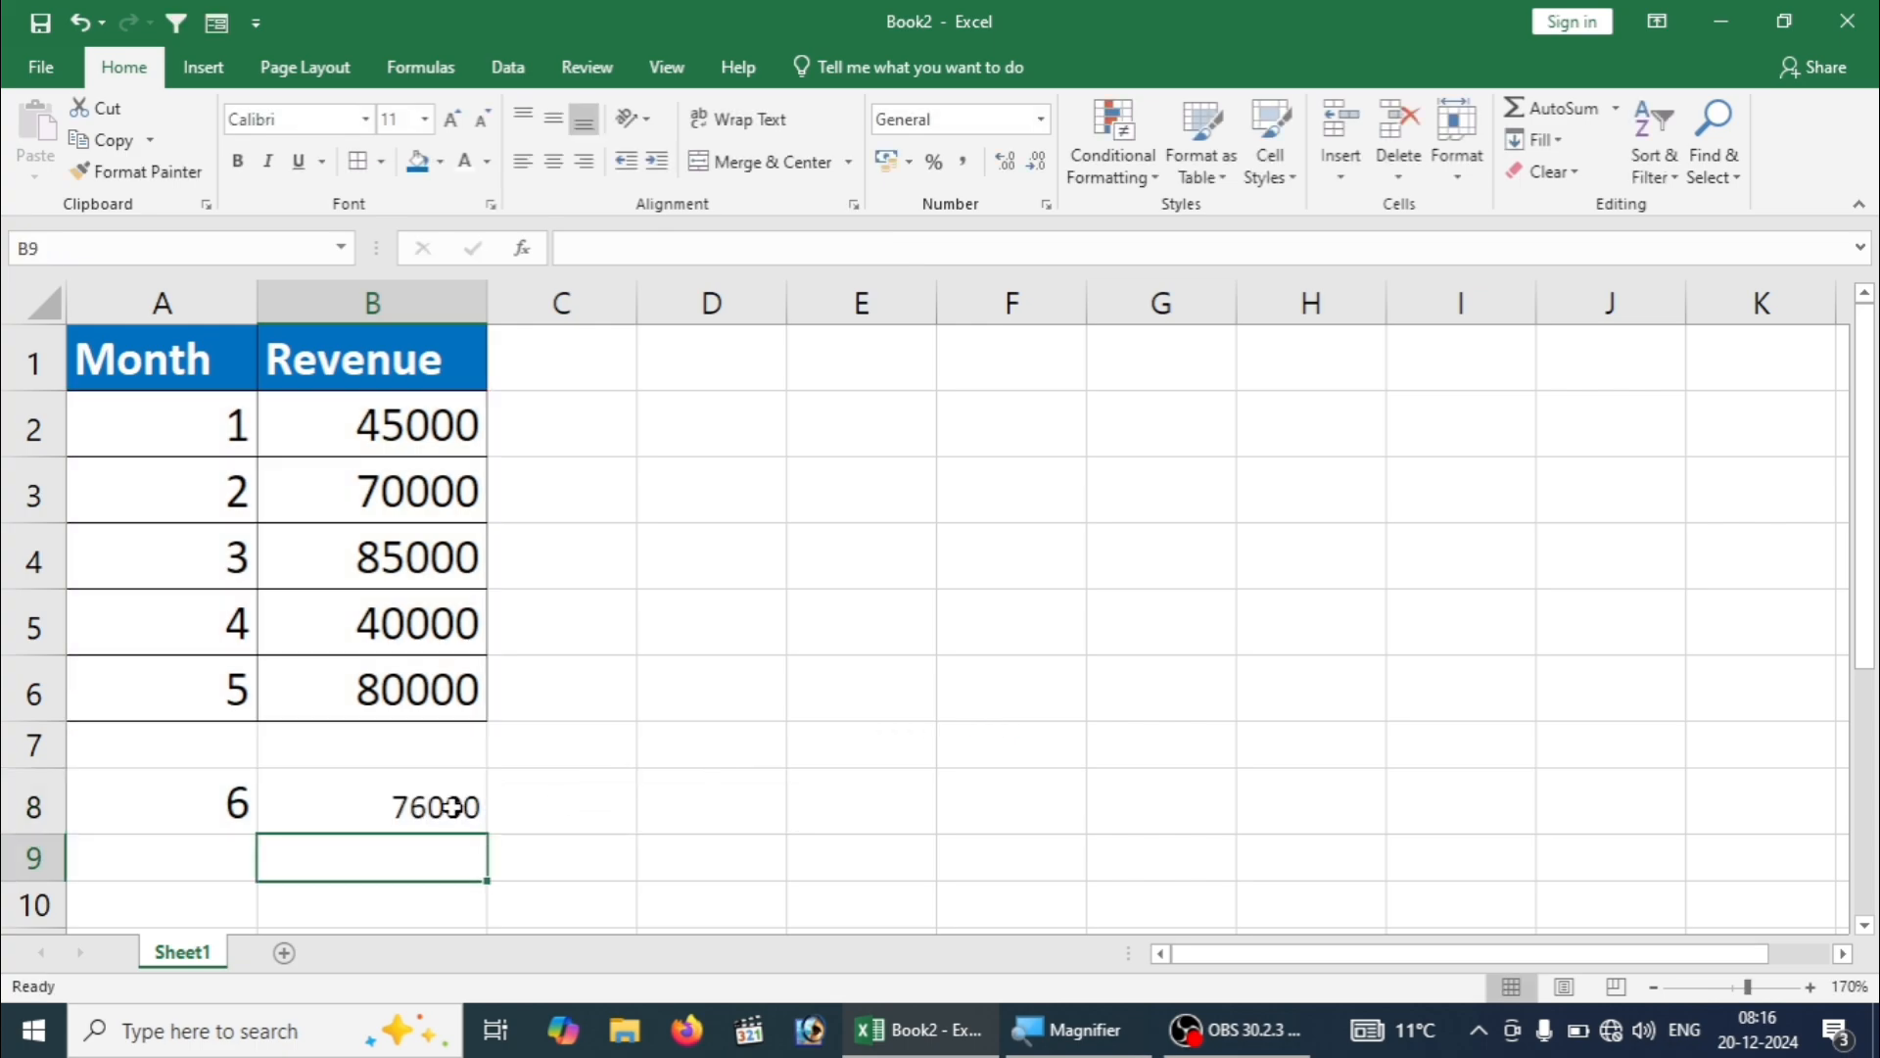
left_click(452, 806)
left_click_drag(485, 837, 490, 916)
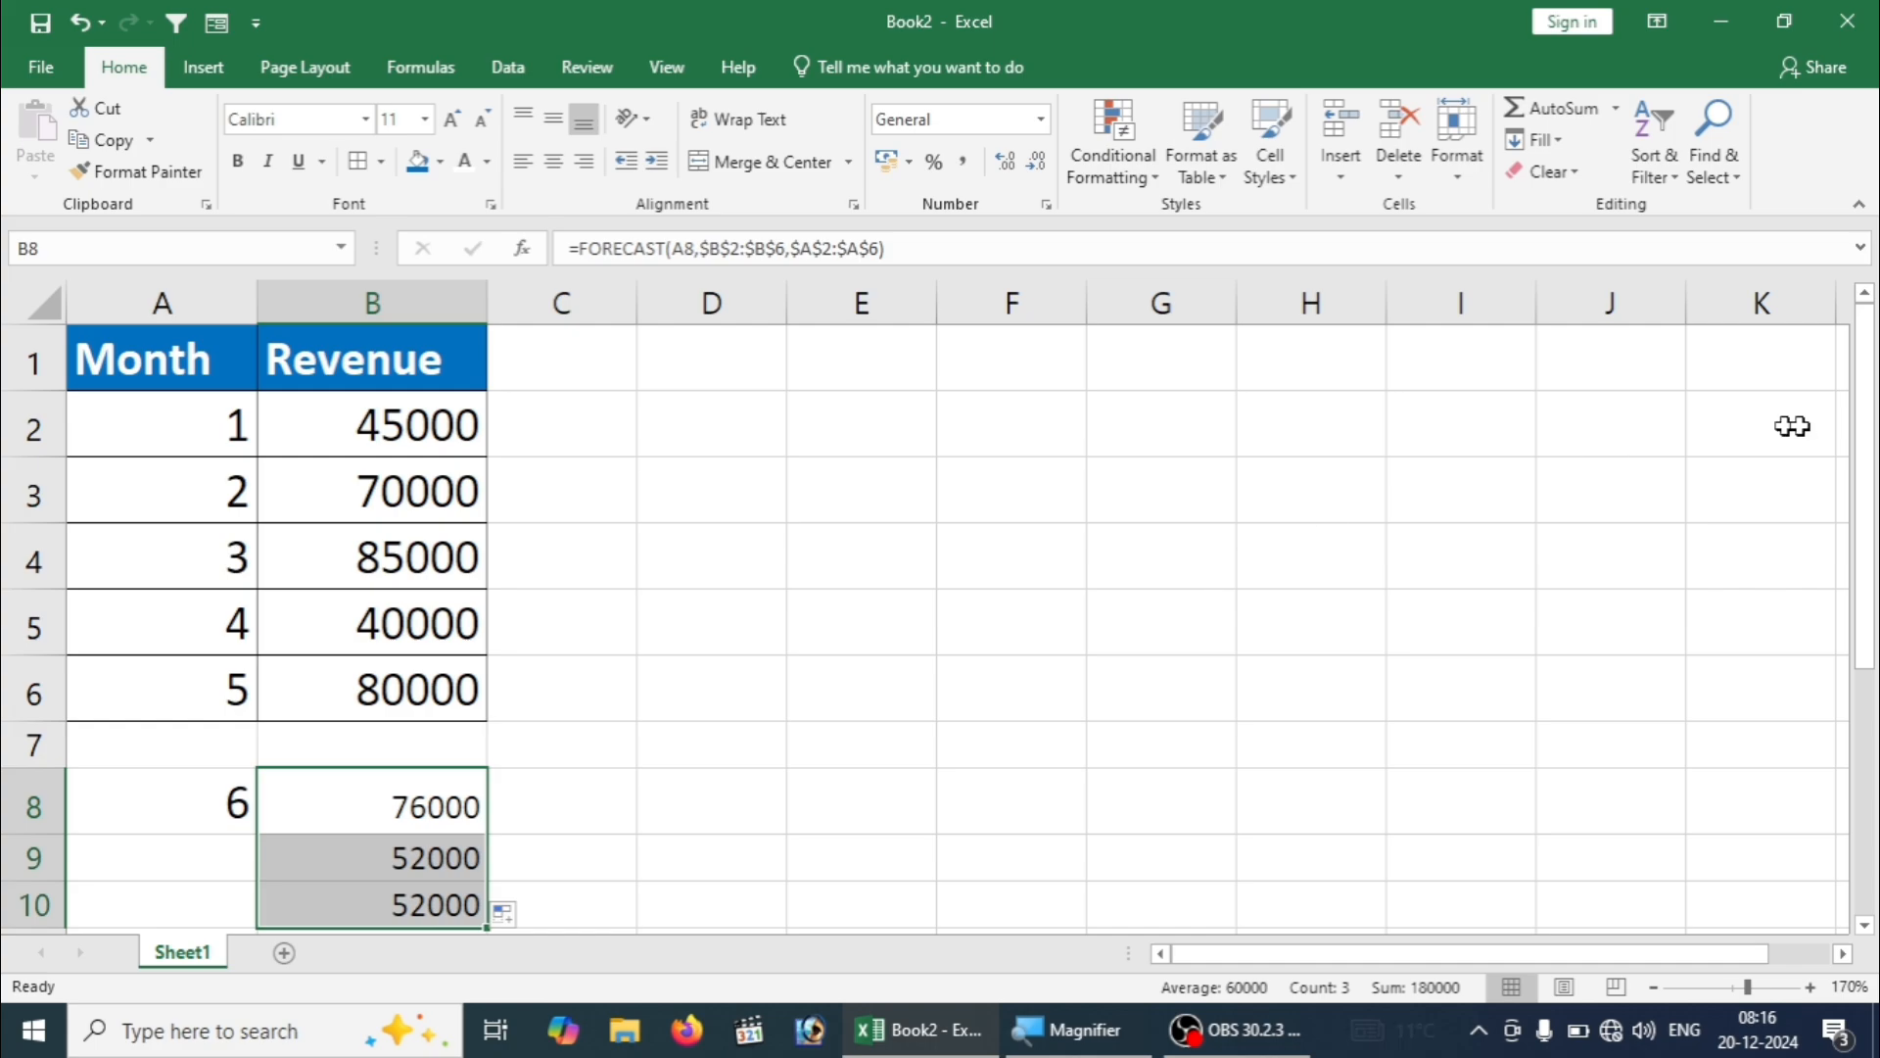
Enter 7 and 8 in cells A9 and A10 as the additional months to forecast
left_click_drag(1868, 460, 1872, 489)
left_click(225, 712)
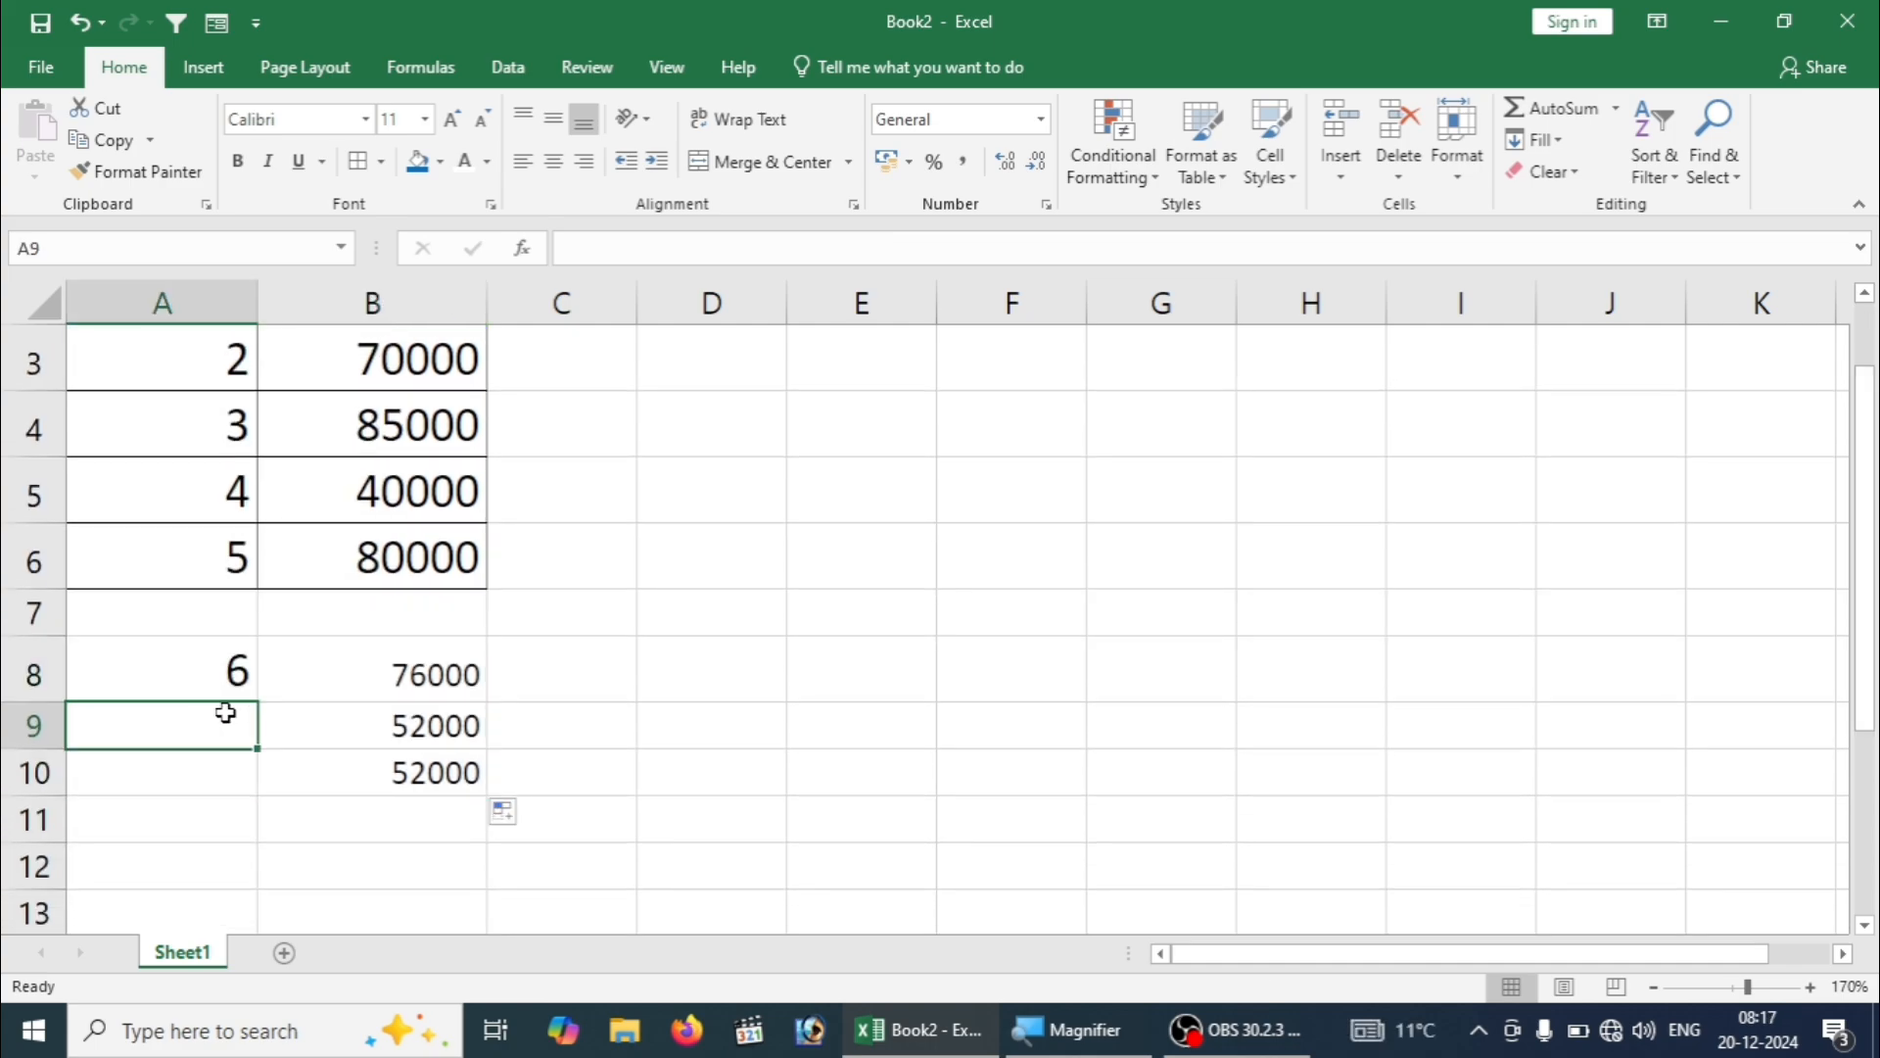
key("F2")
type("7")
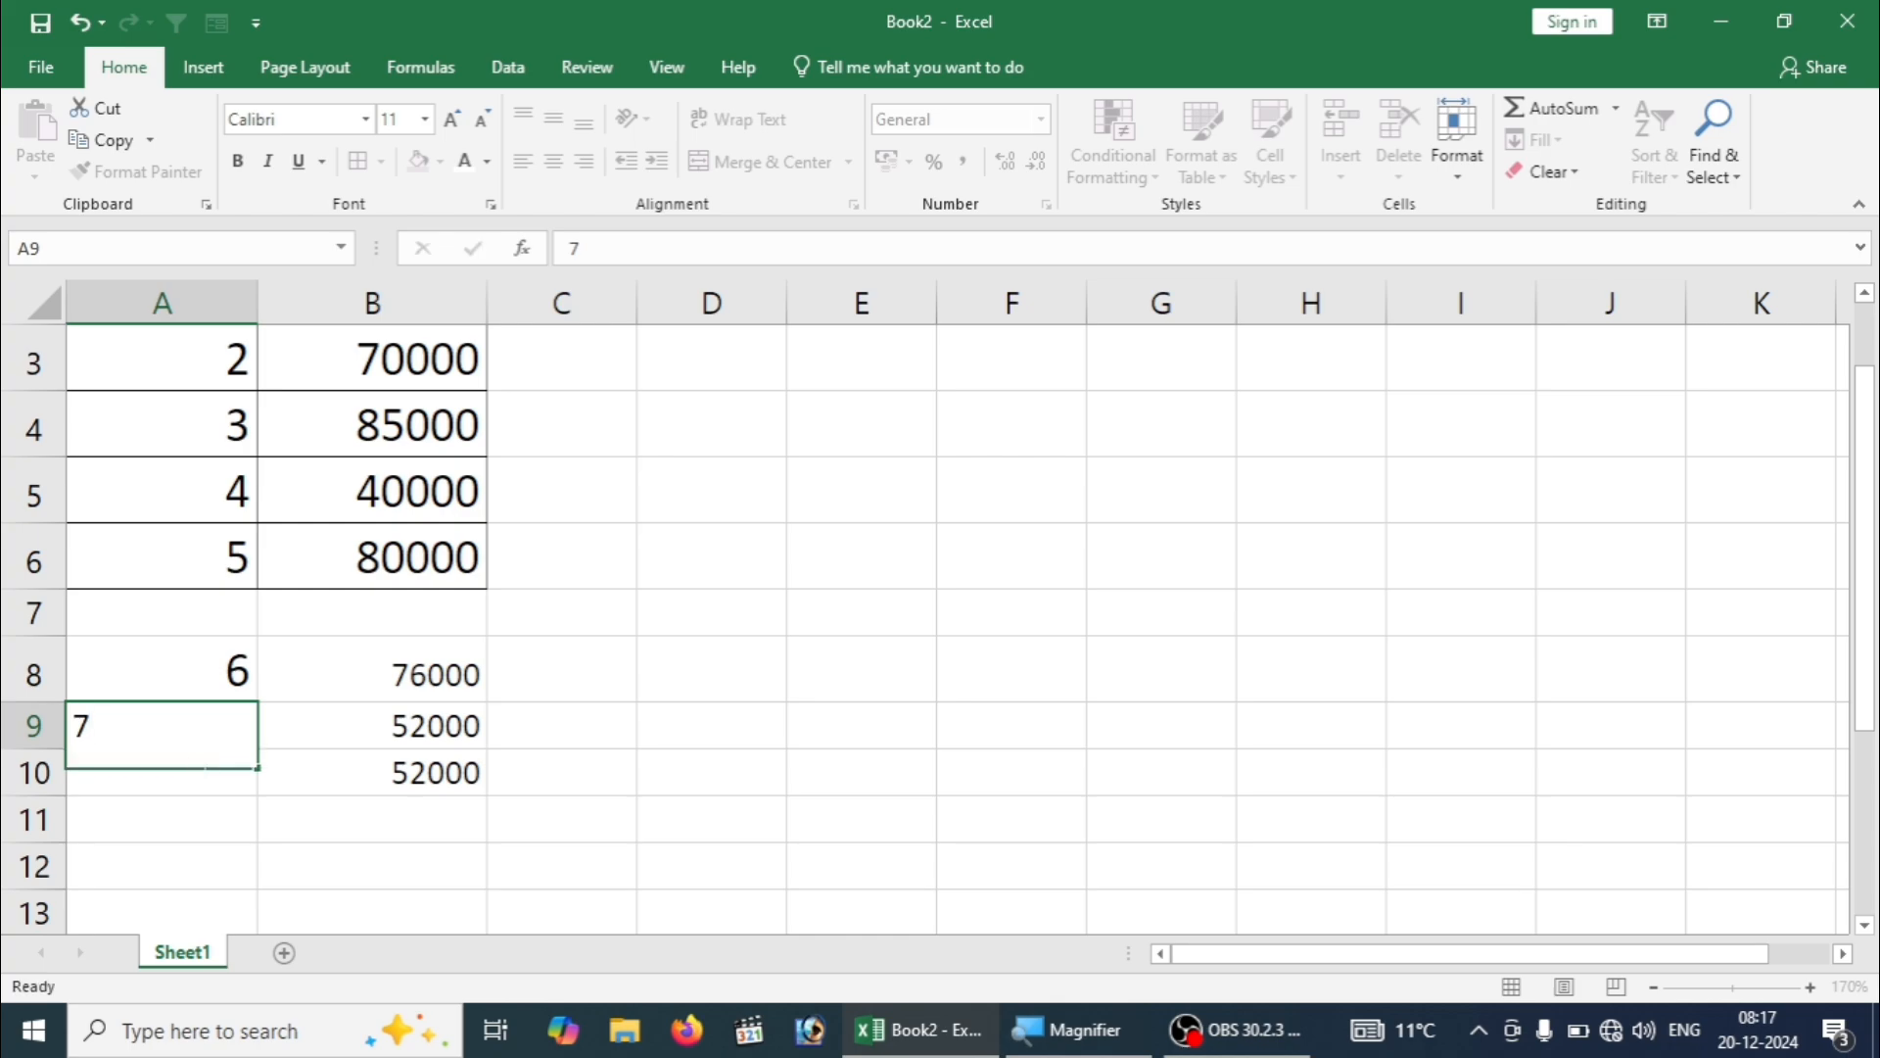
key("Return")
type("8")
key("Return")
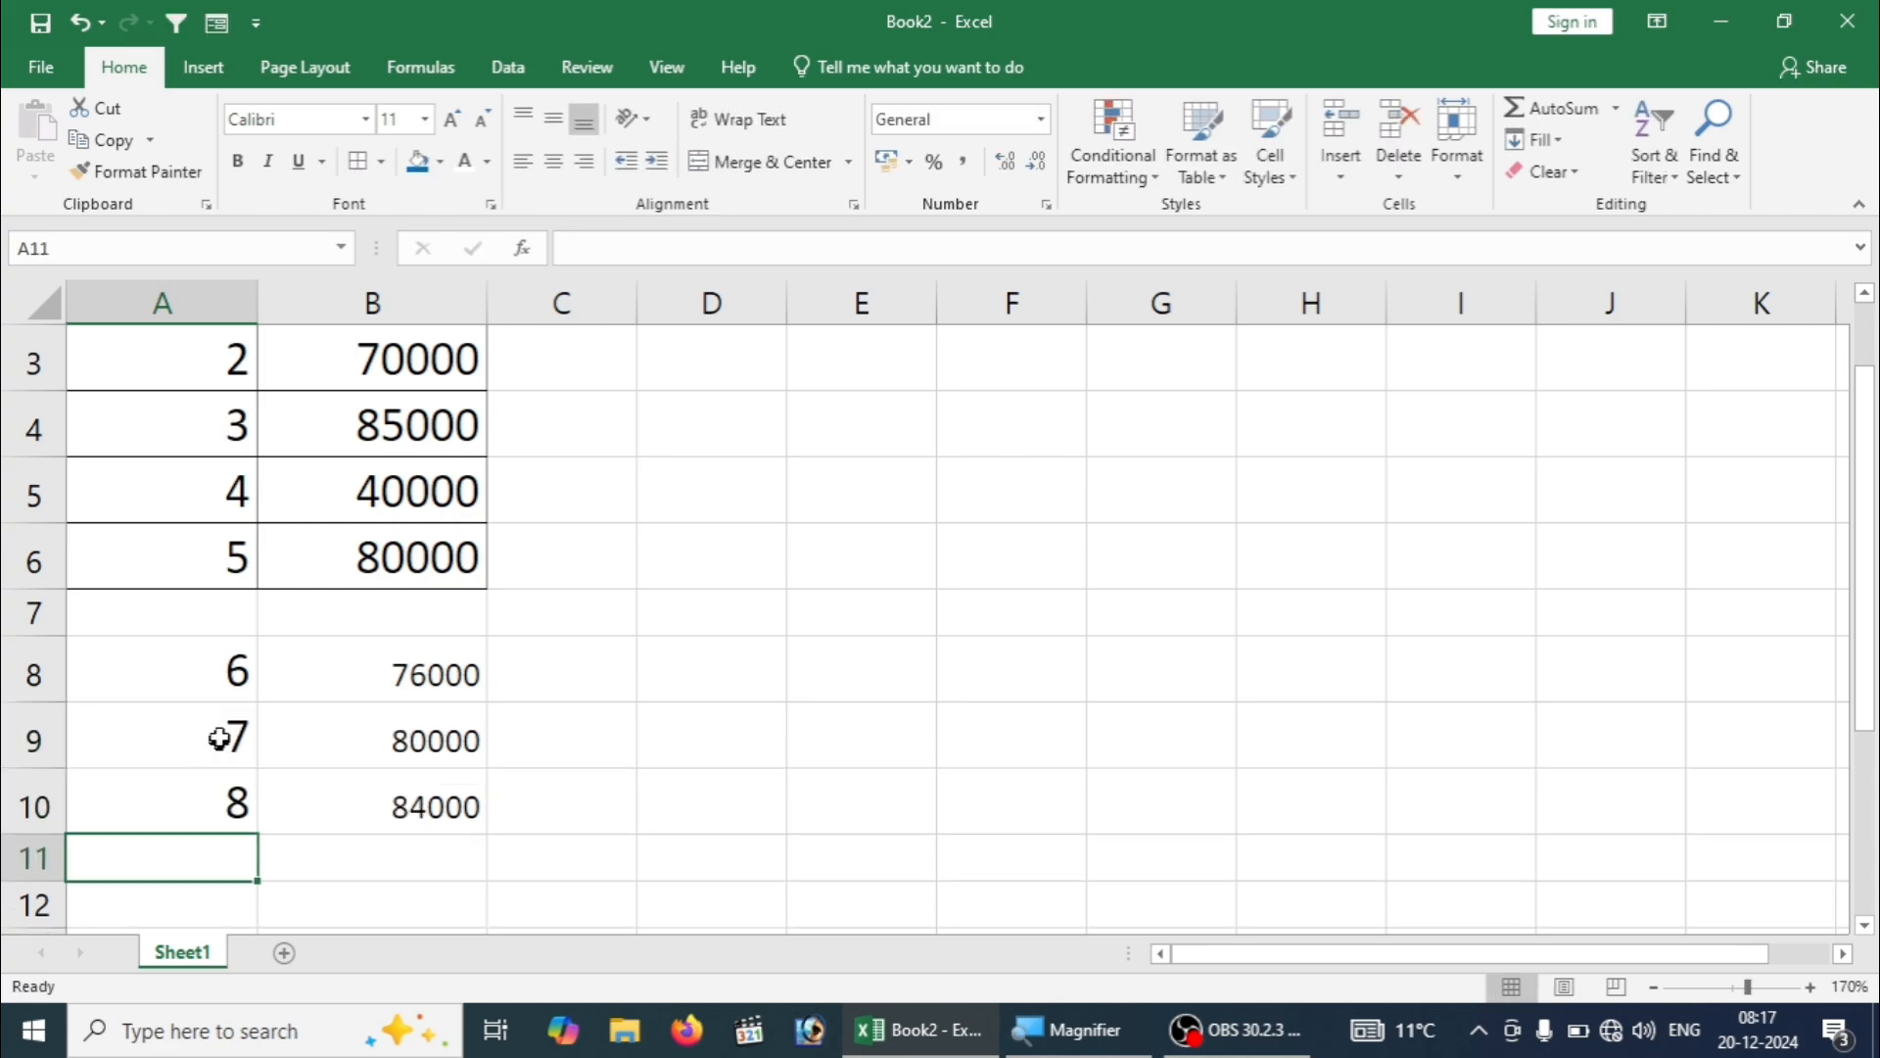
left_click(223, 685)
left_click(392, 680)
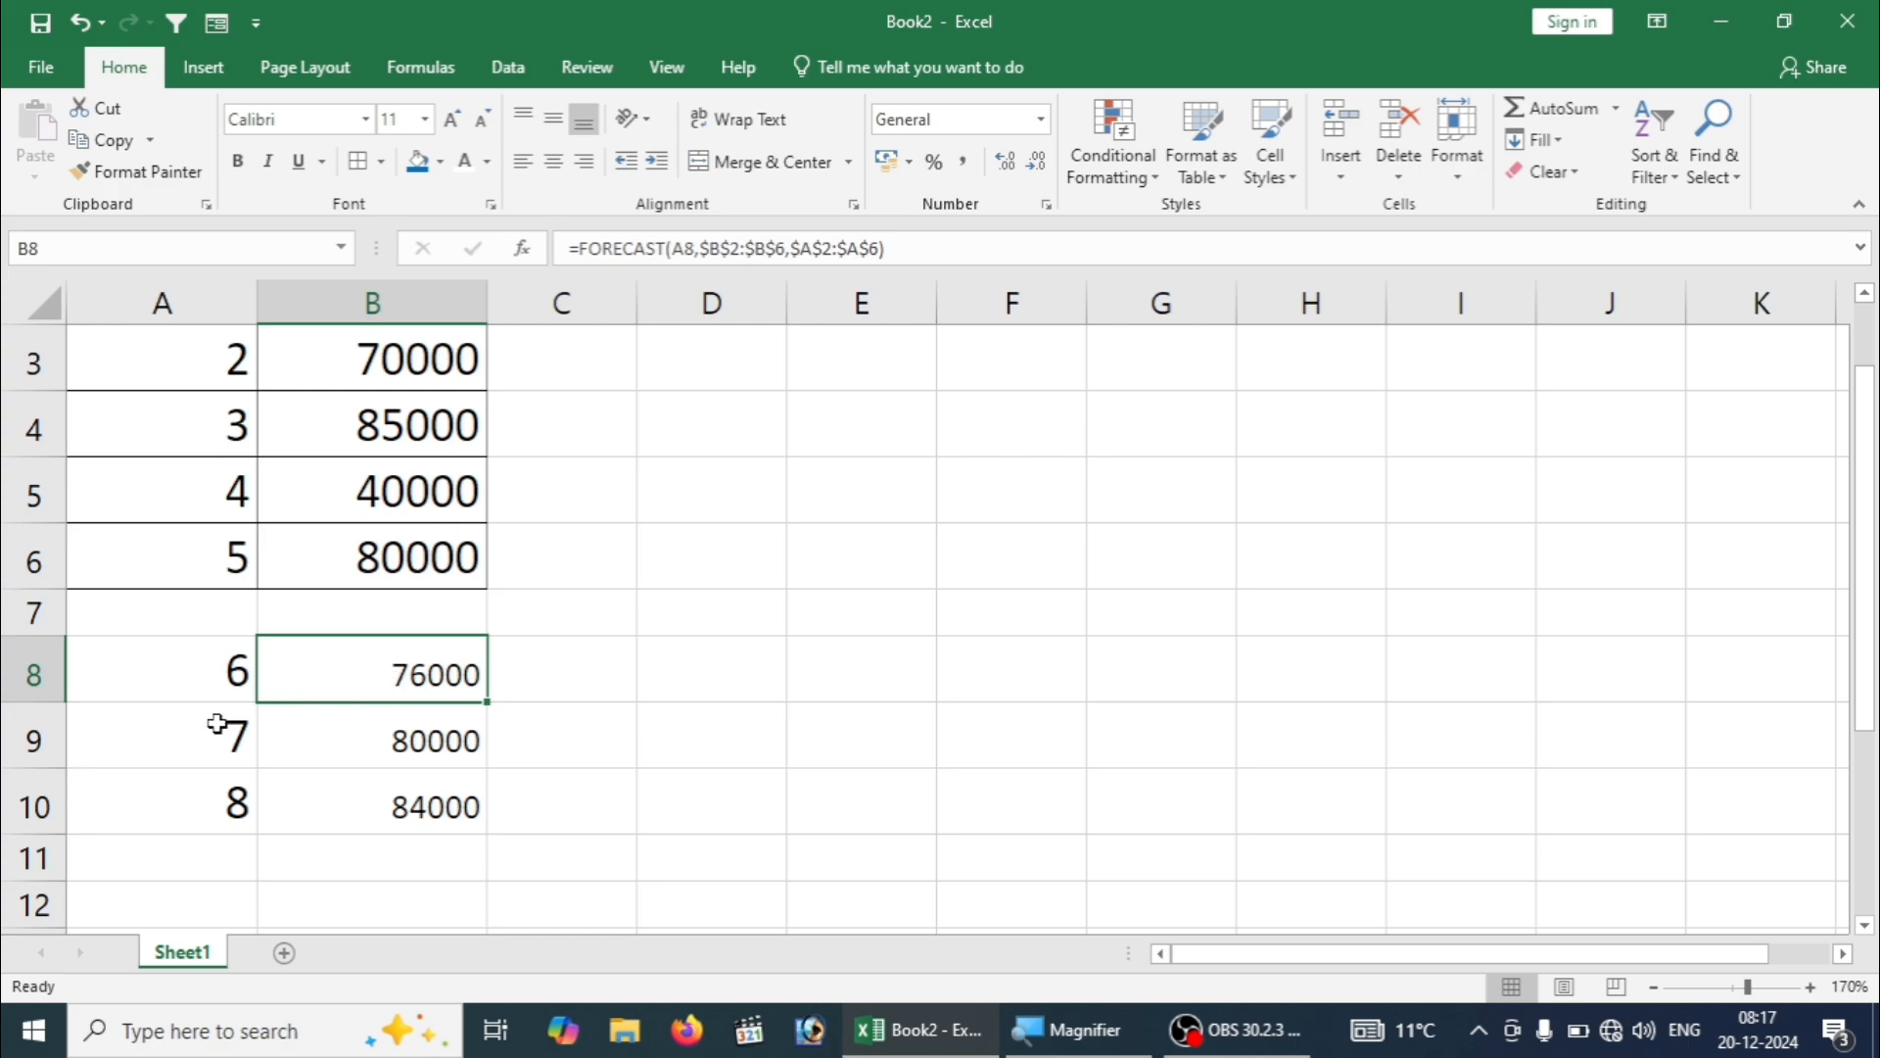
left_click(225, 819)
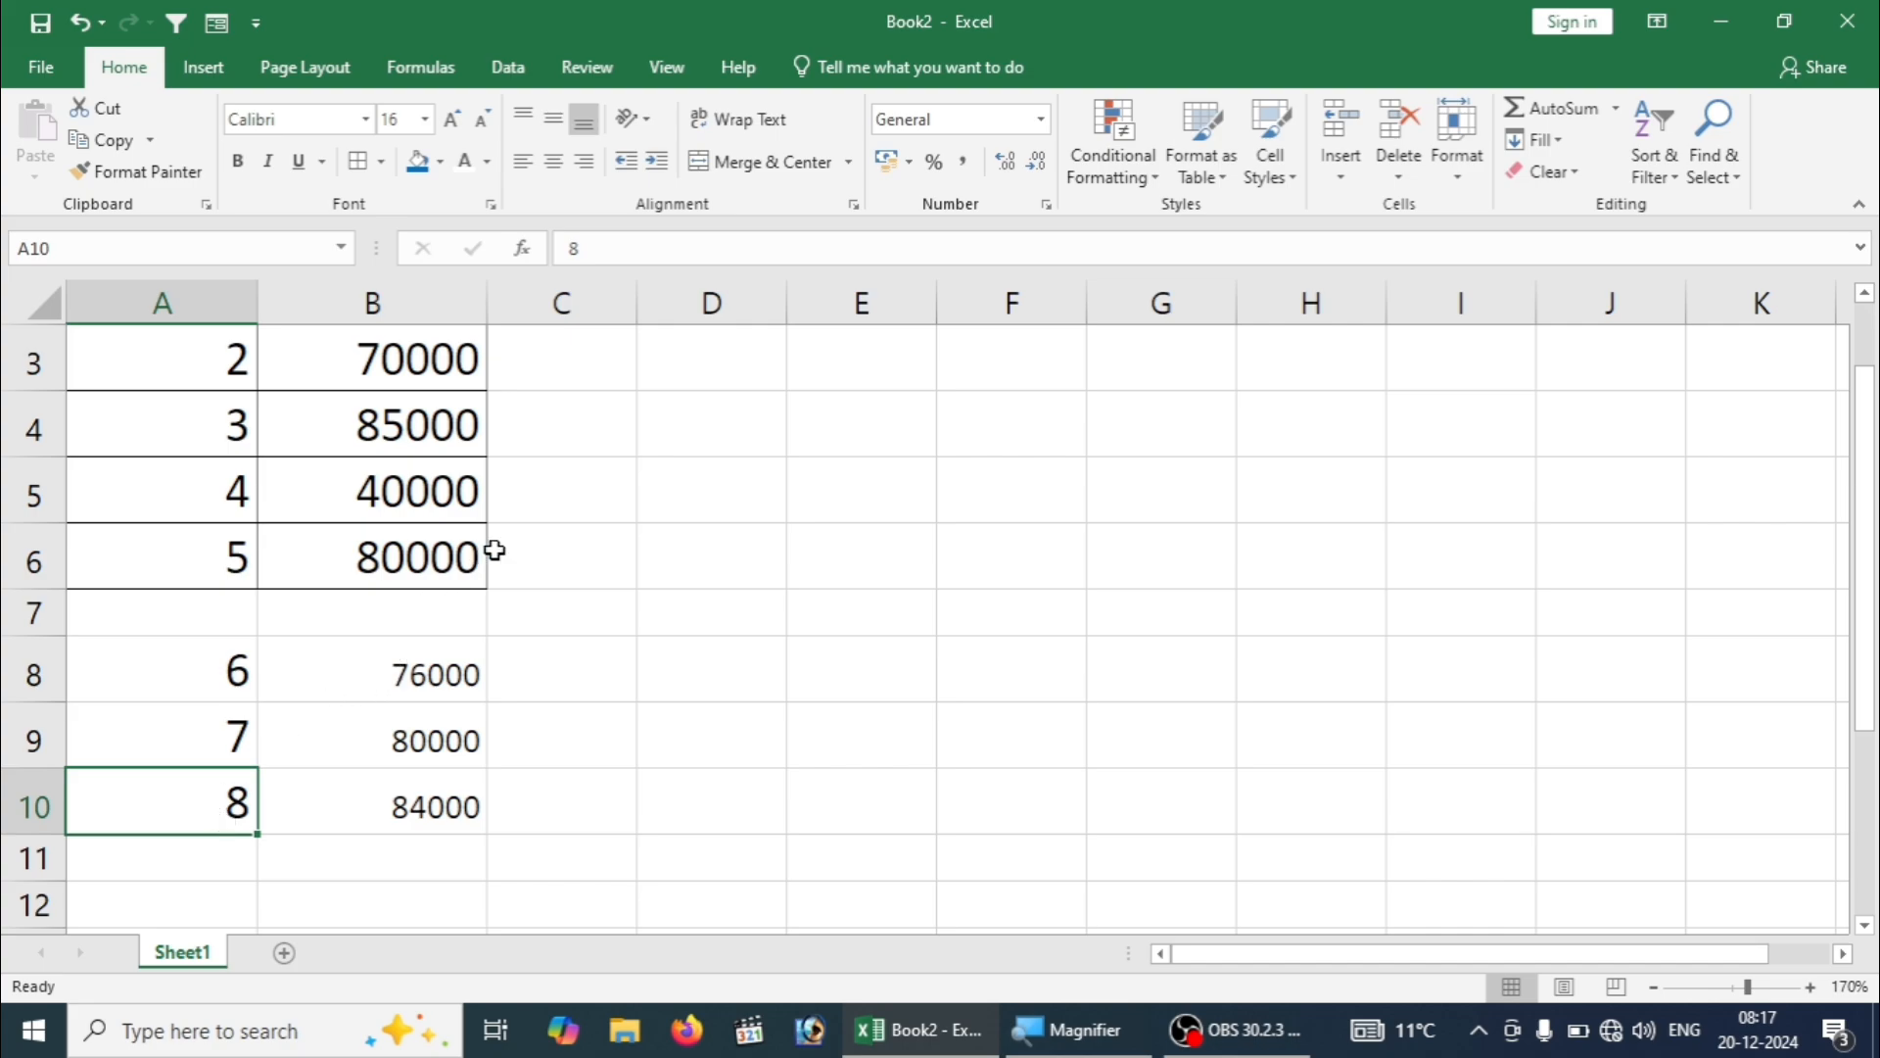
Set the month 5 revenue in cell B6 to 50000 and review the recalculated forecasts
left_click(409, 549)
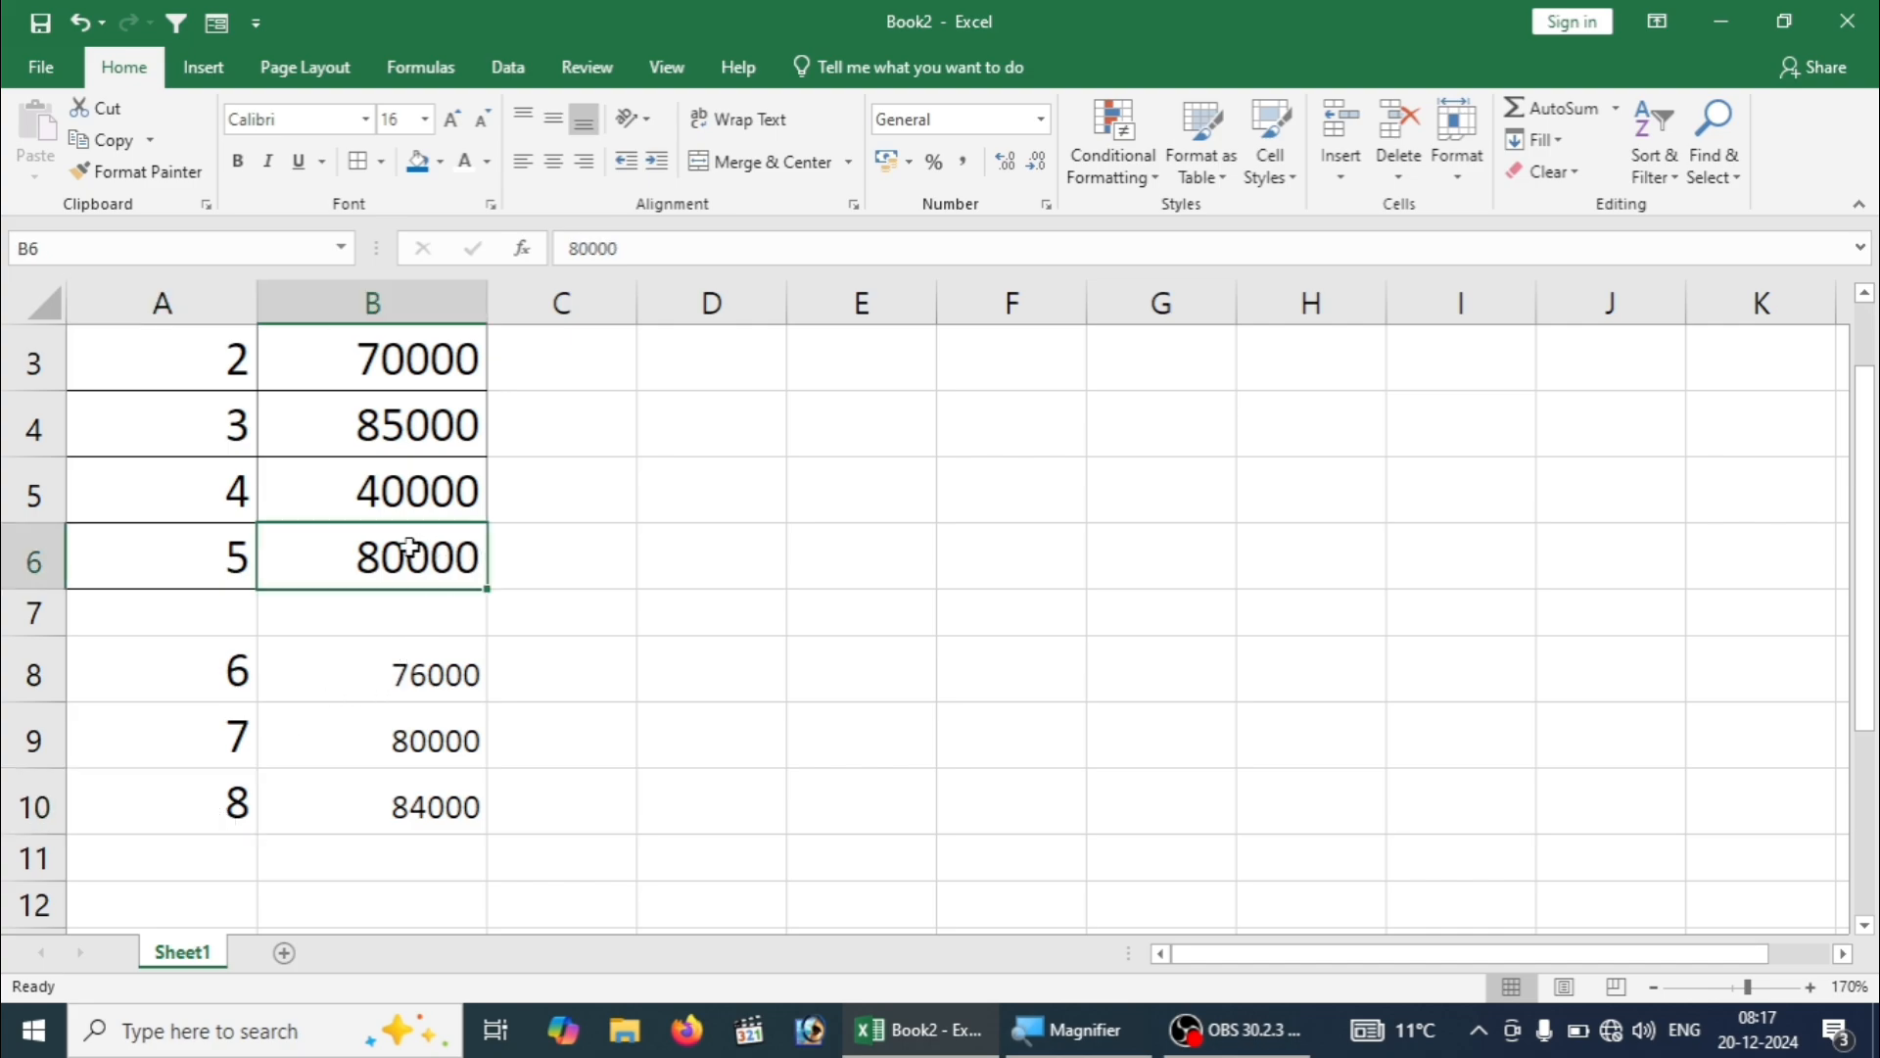
type("5")
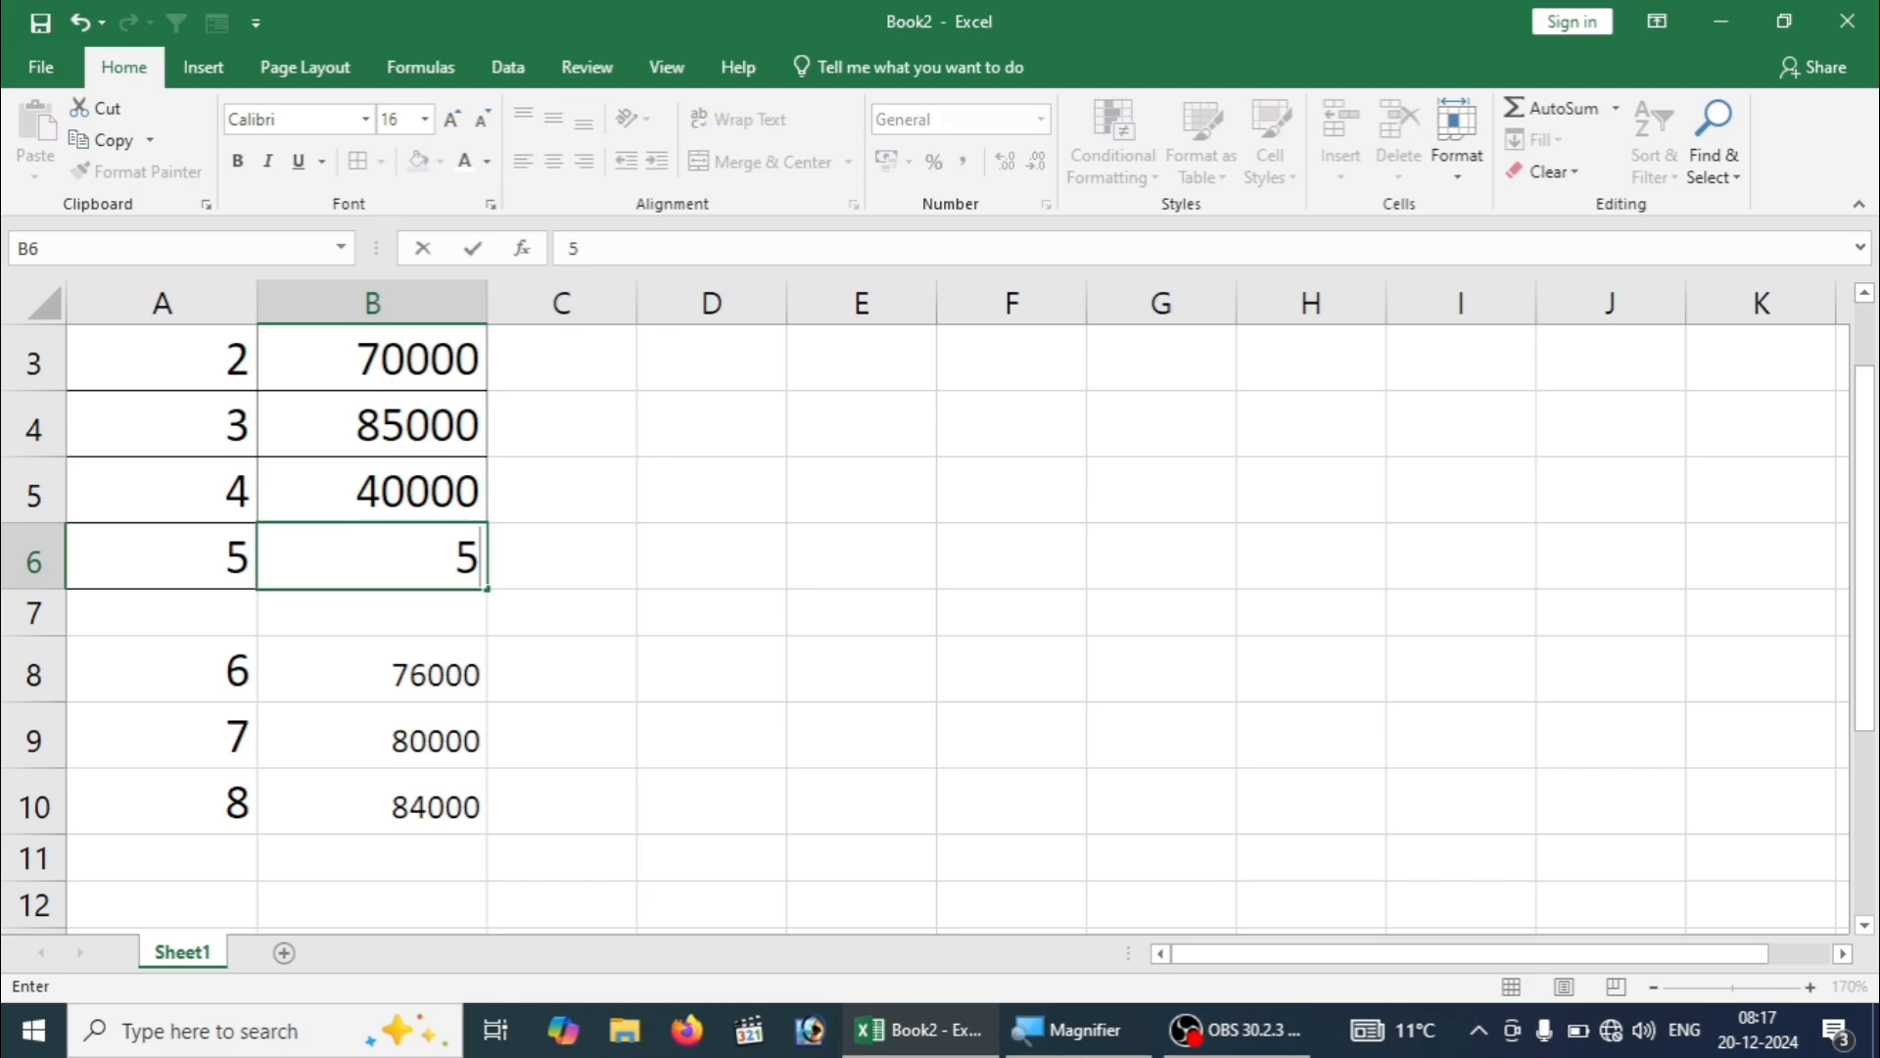
type("000")
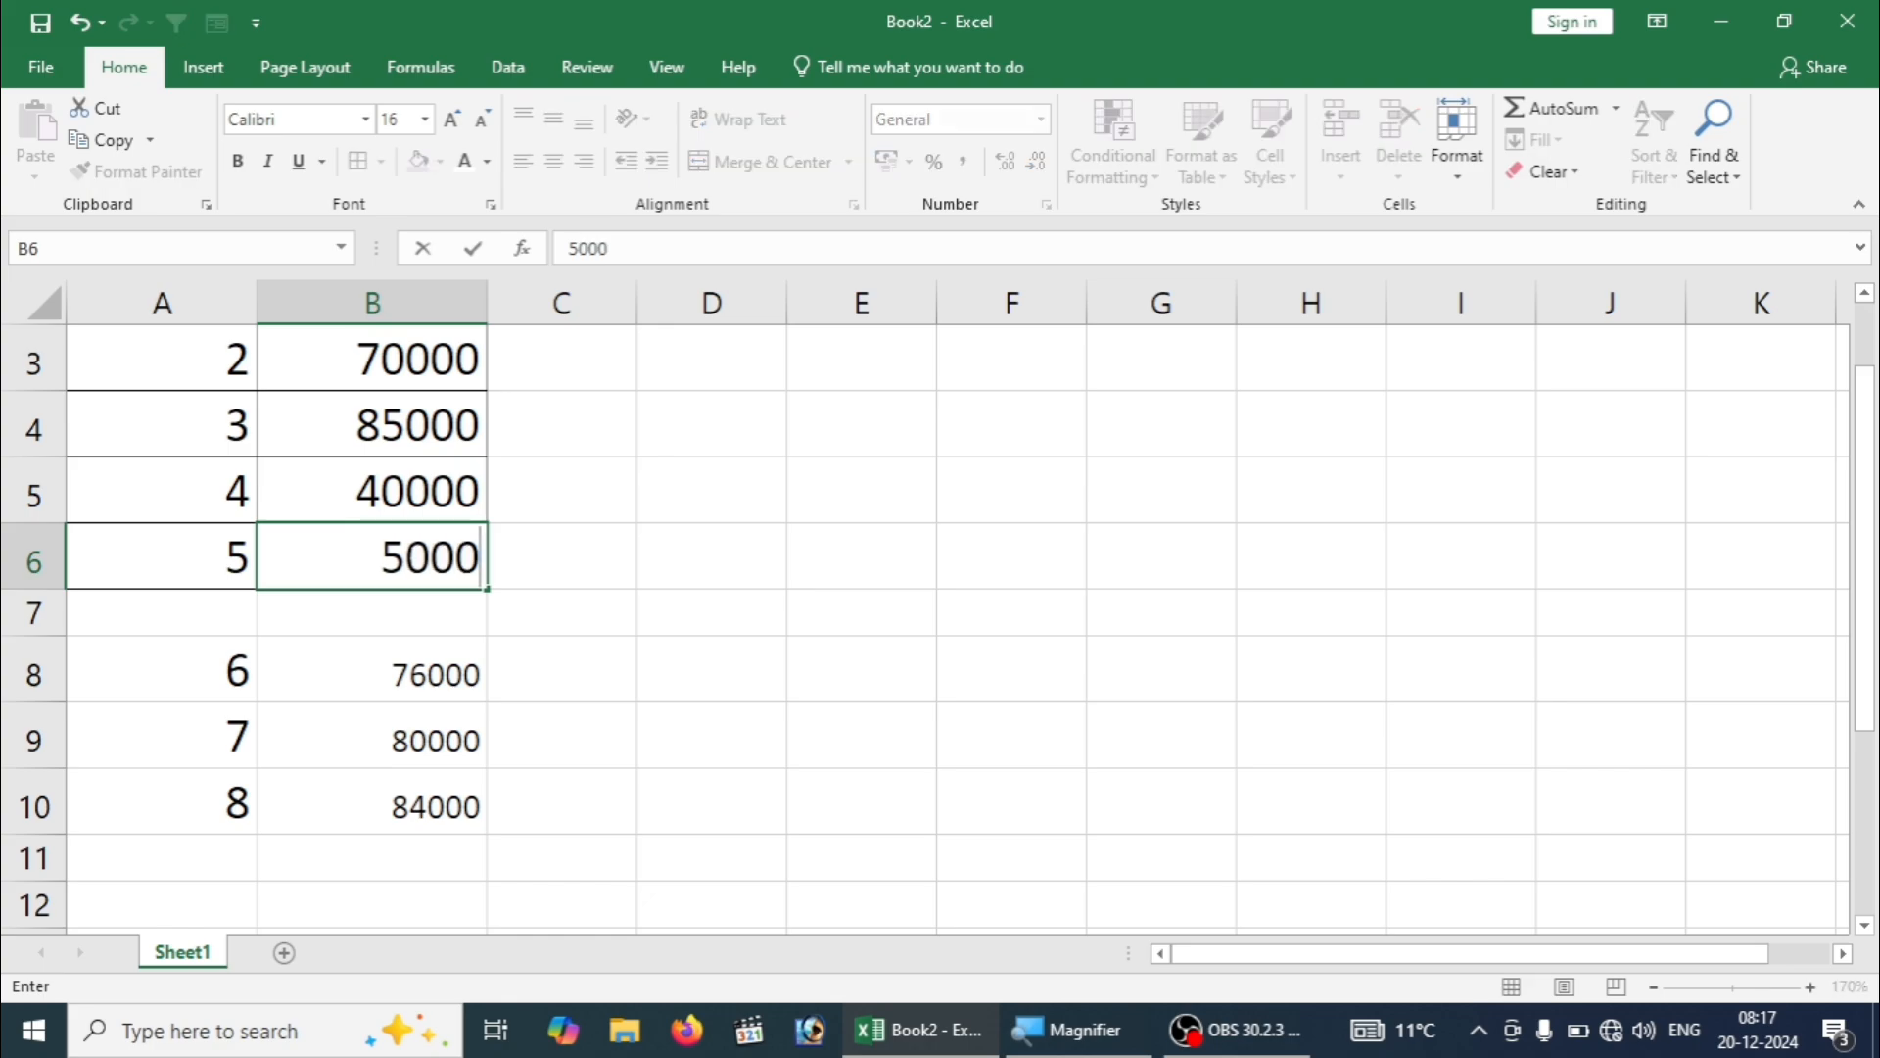
type("0")
key("Return")
type("\\")
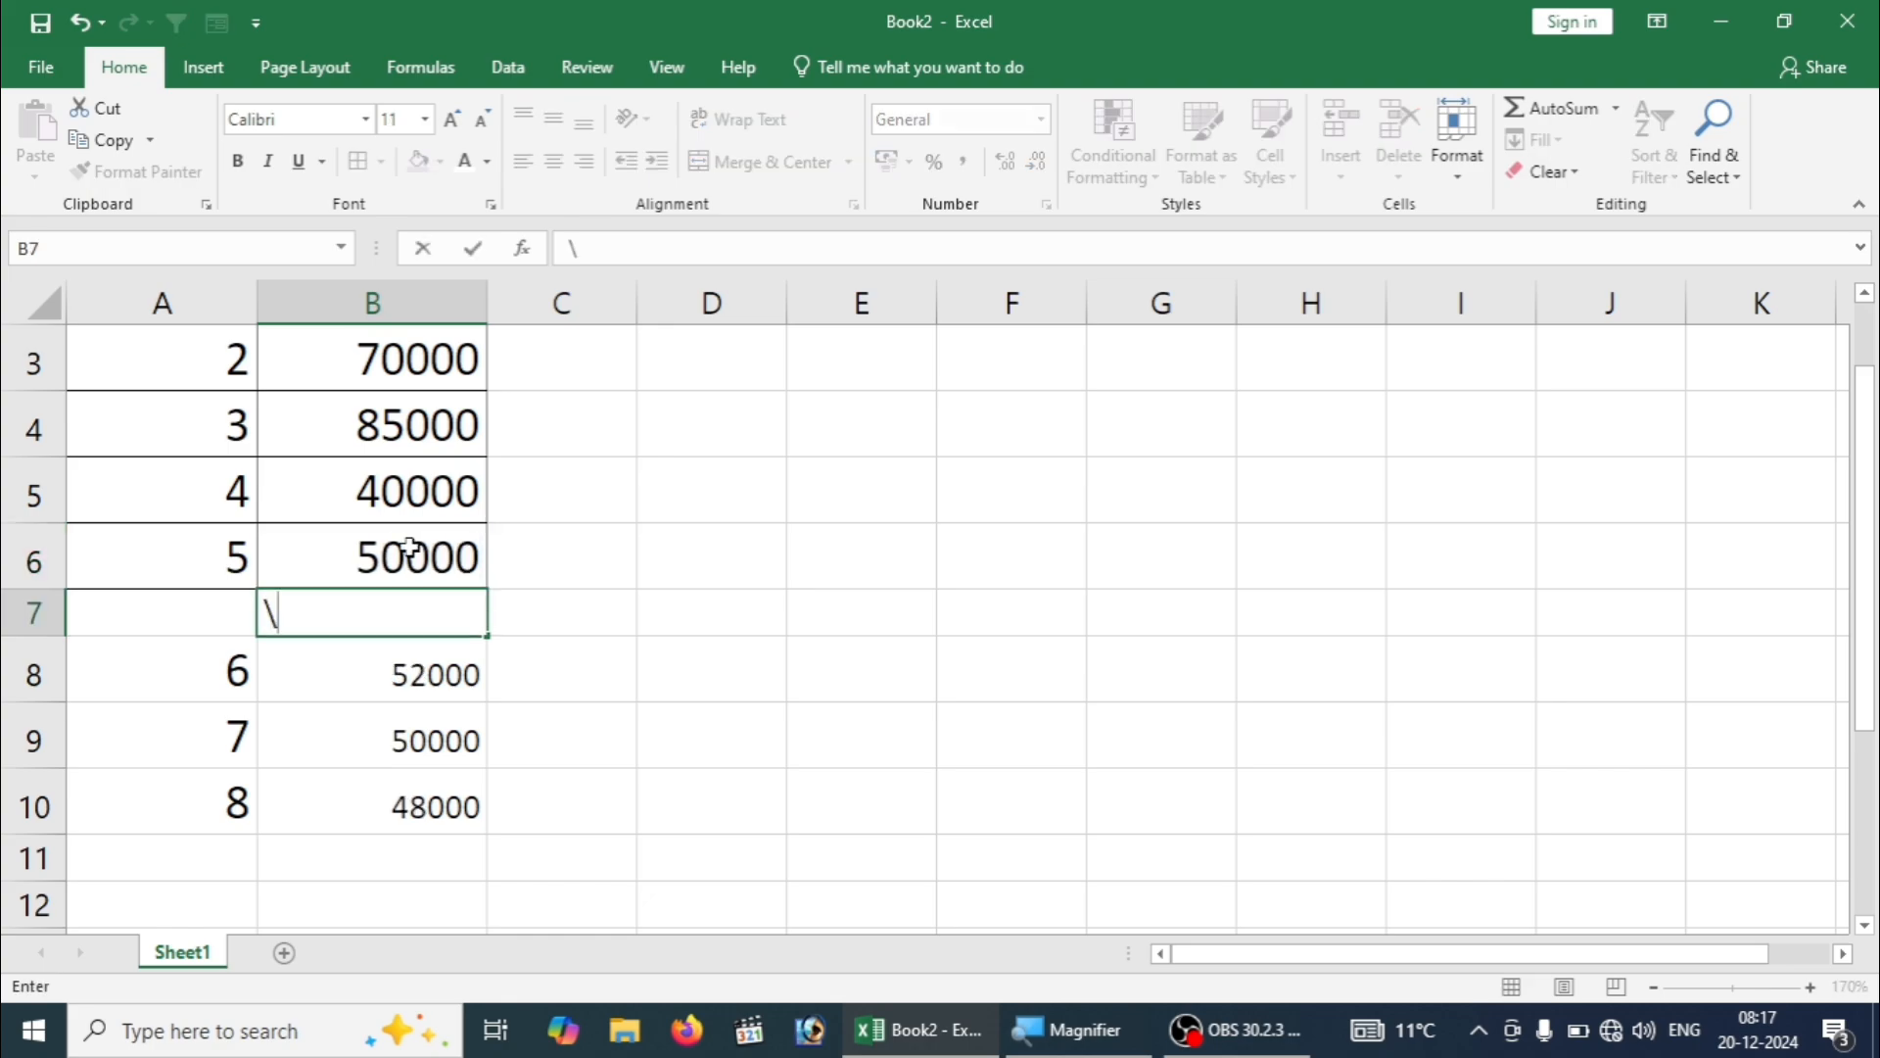
key("BackSpace")
key("Return")
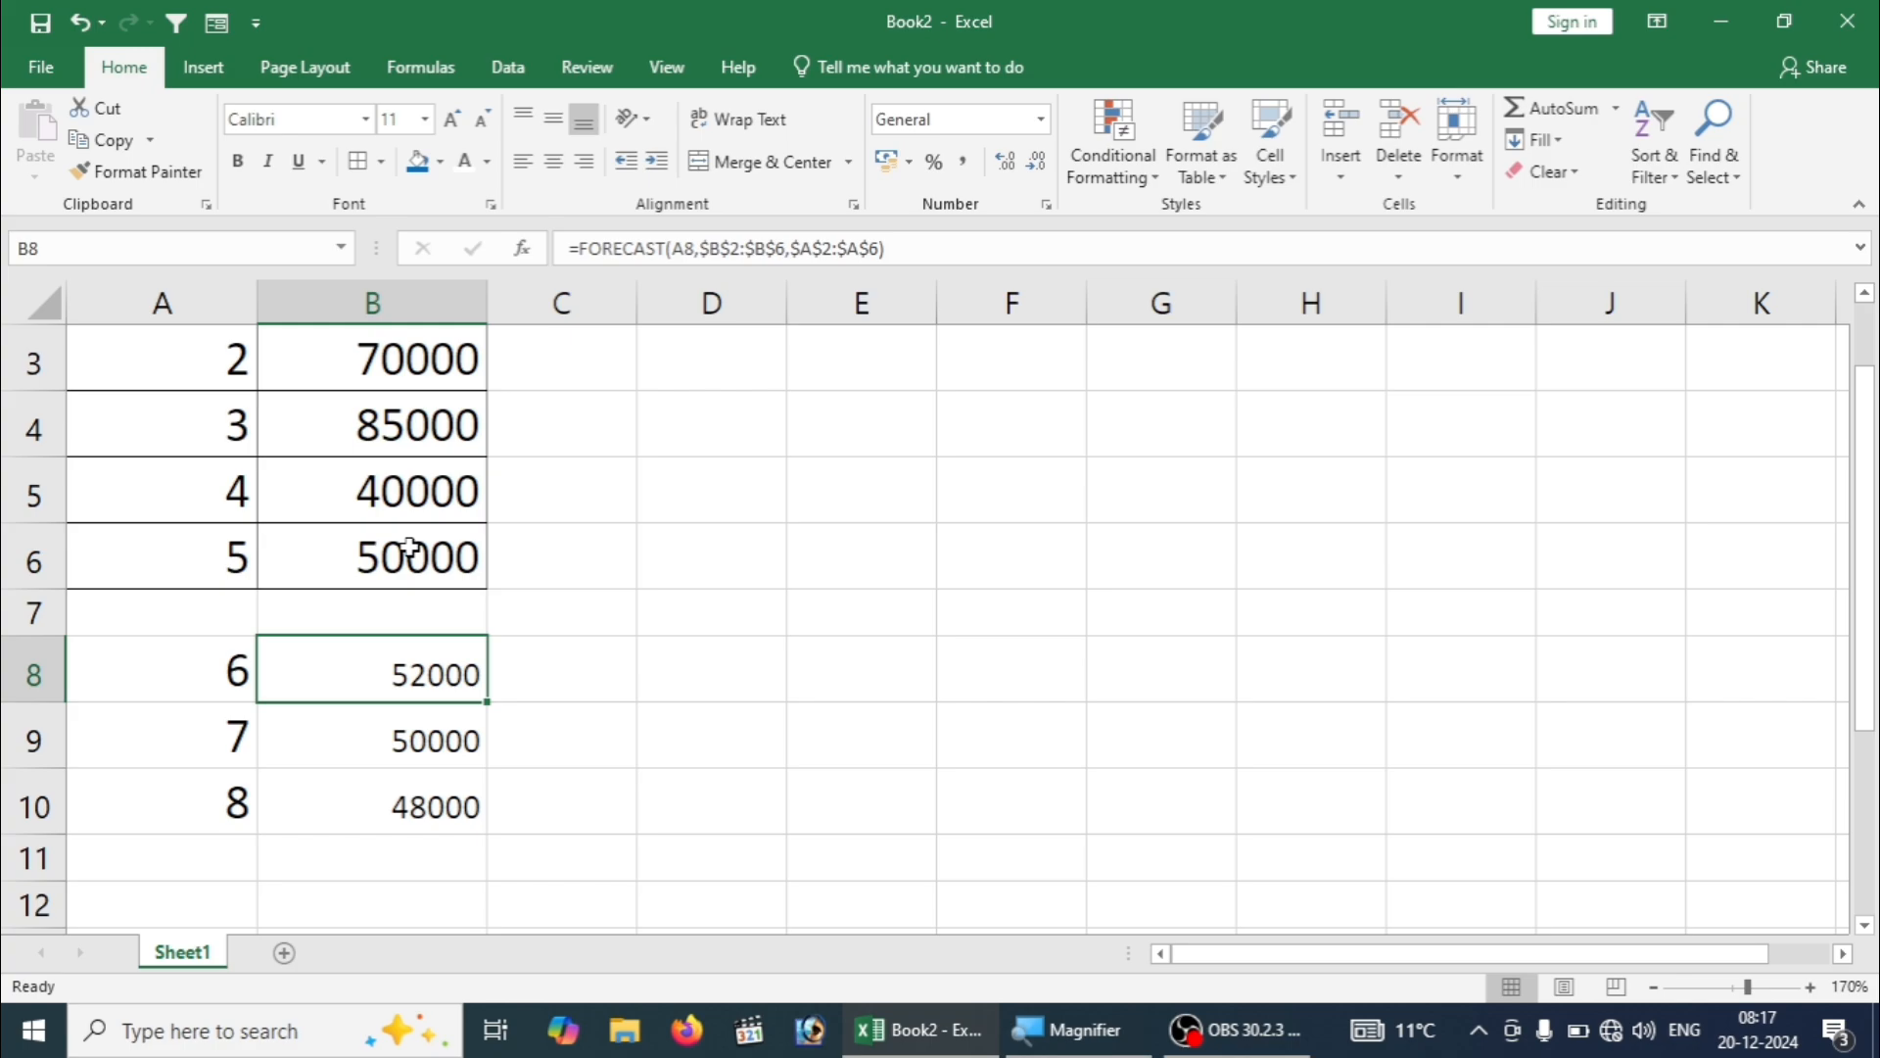
left_click(438, 809)
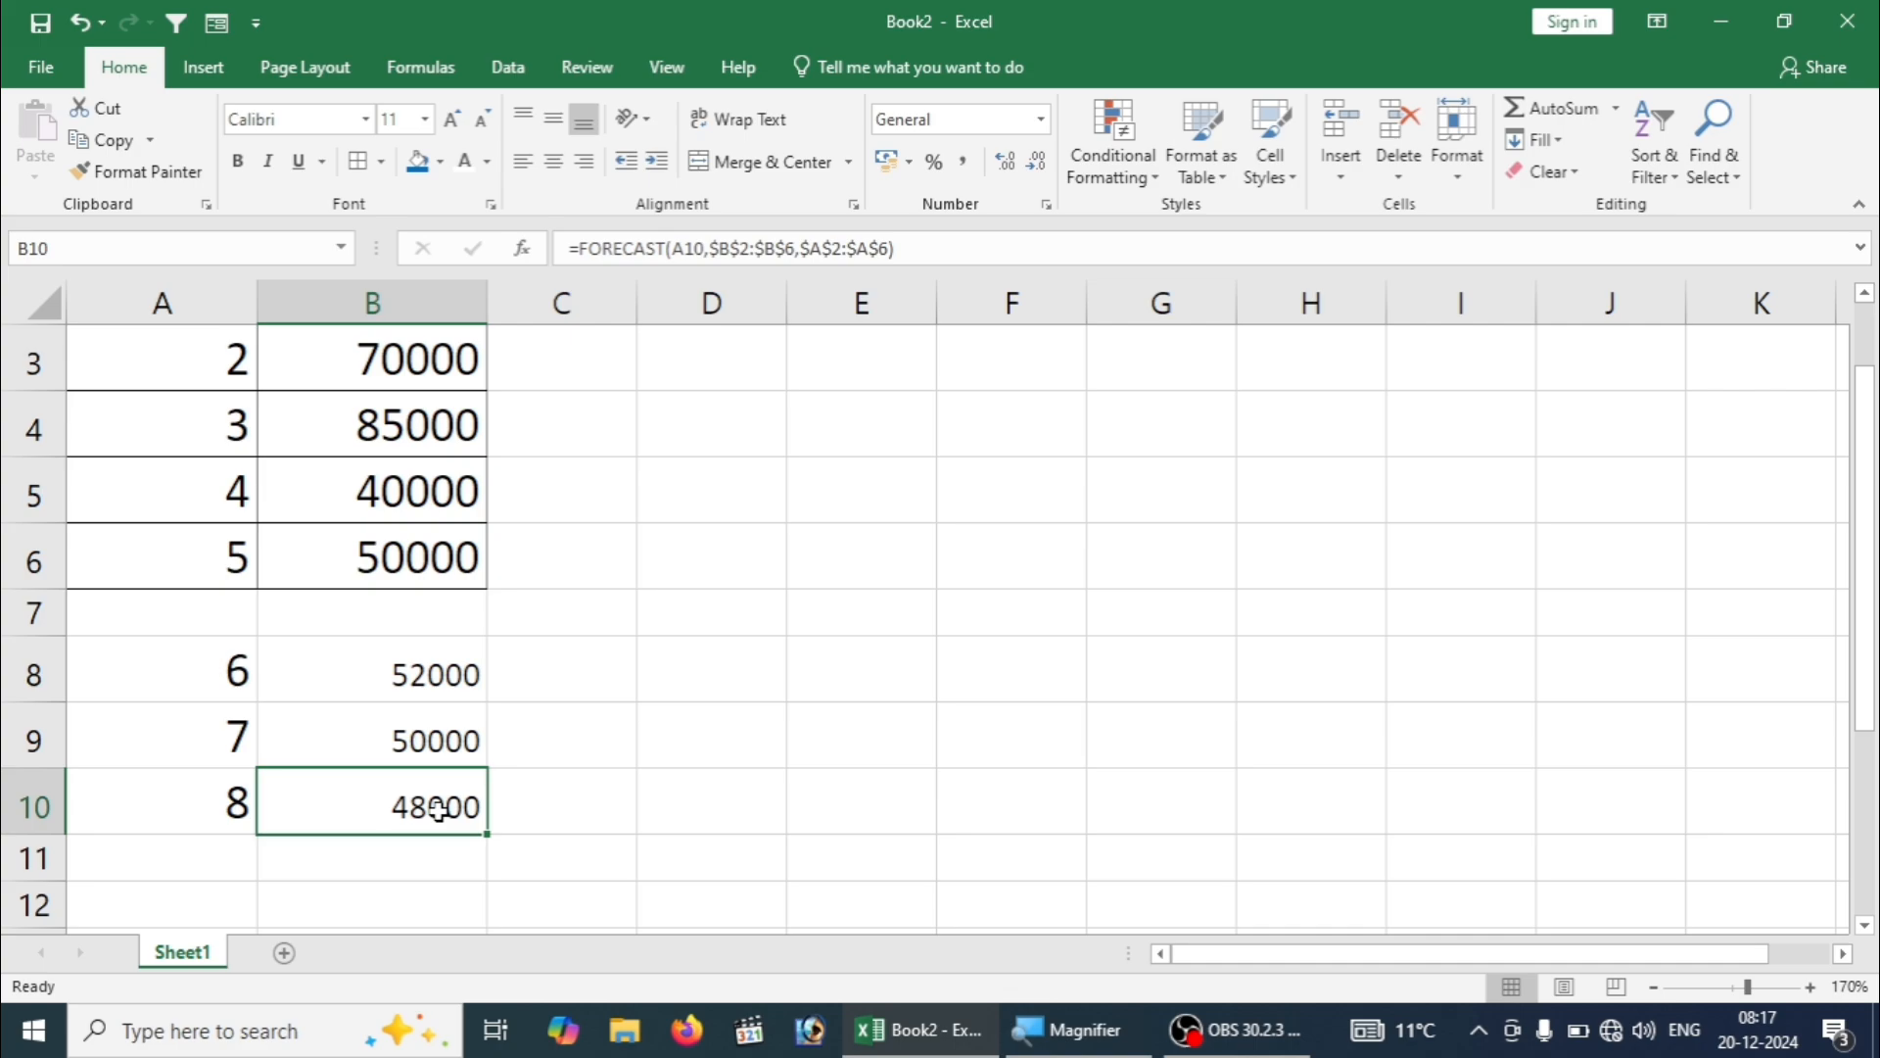
Create a forecast worksheet from the Month and Revenue data in A1:B6, using a line chart with the forecast ending at 7
left_click(769, 736)
key("Up")
key("Up")
key("Up")
key("Up")
key("Up")
key("Up")
key("Up")
key("Up")
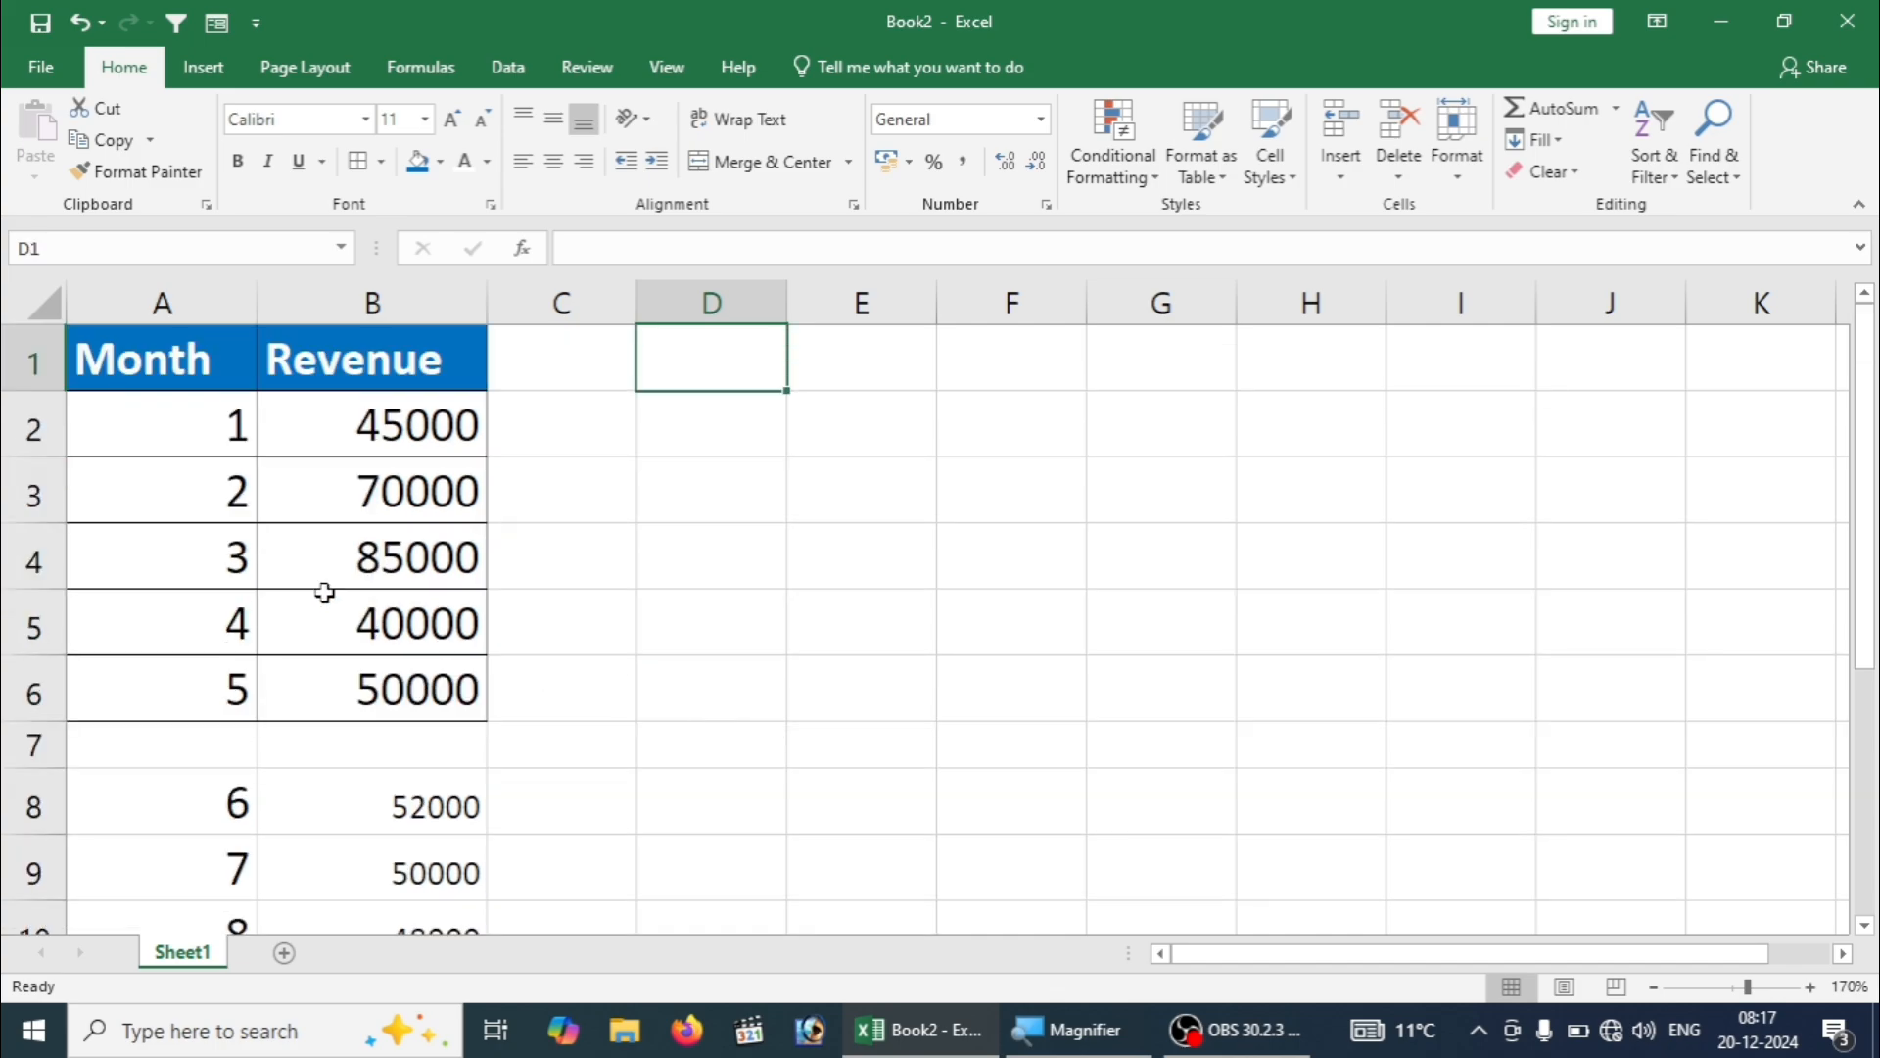
left_click(144, 379)
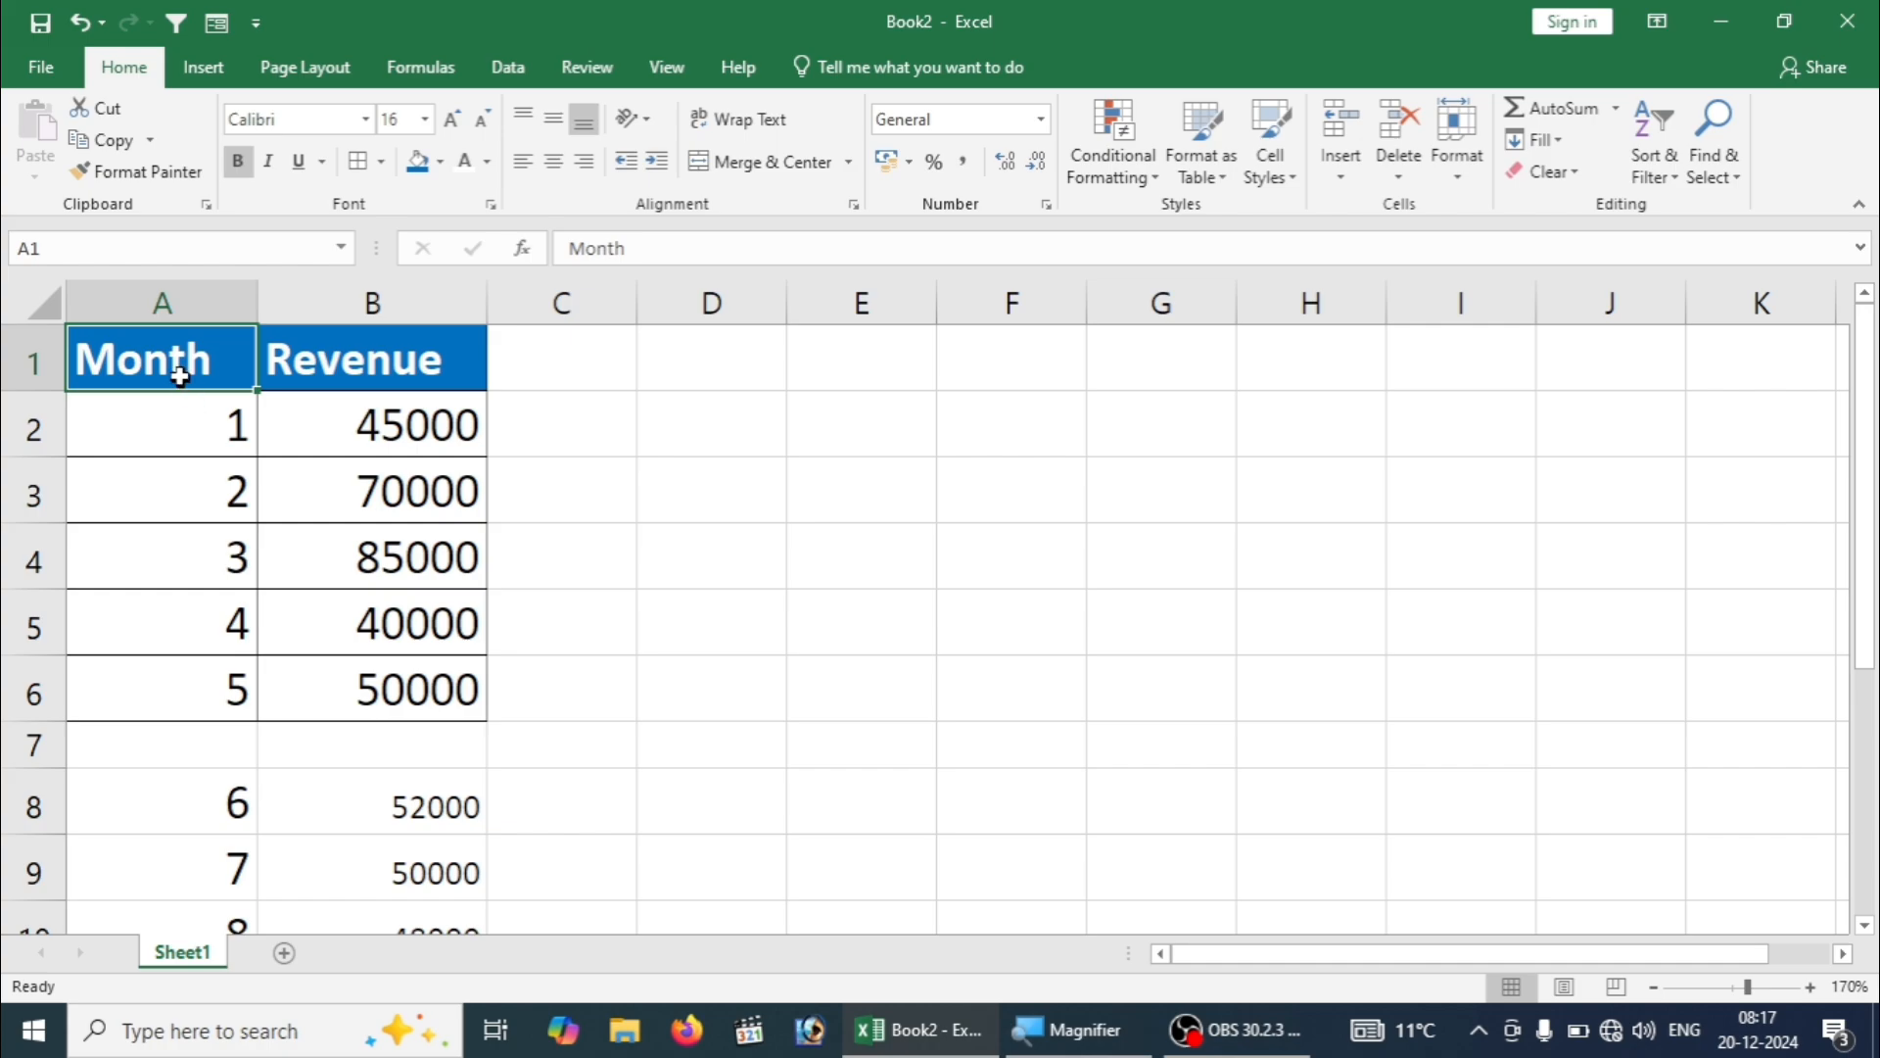
left_click_drag(225, 382, 416, 678)
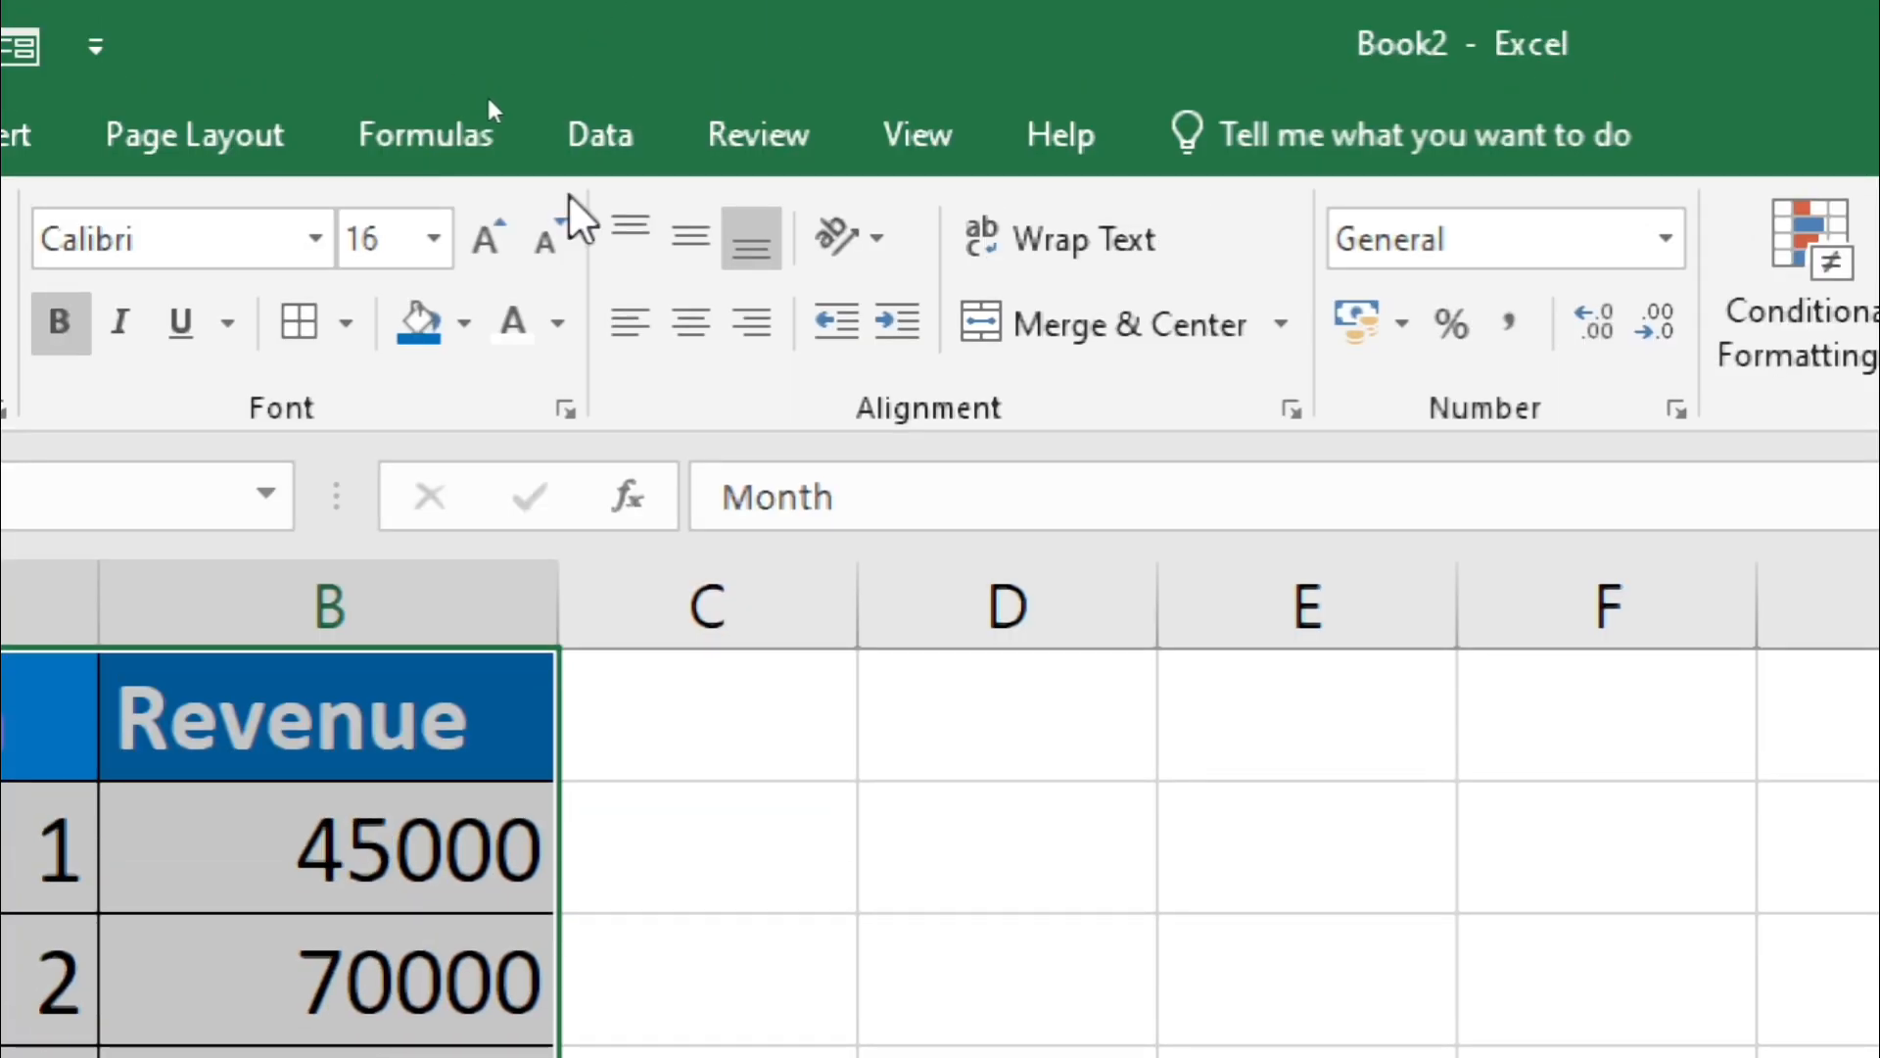
left_click(584, 137)
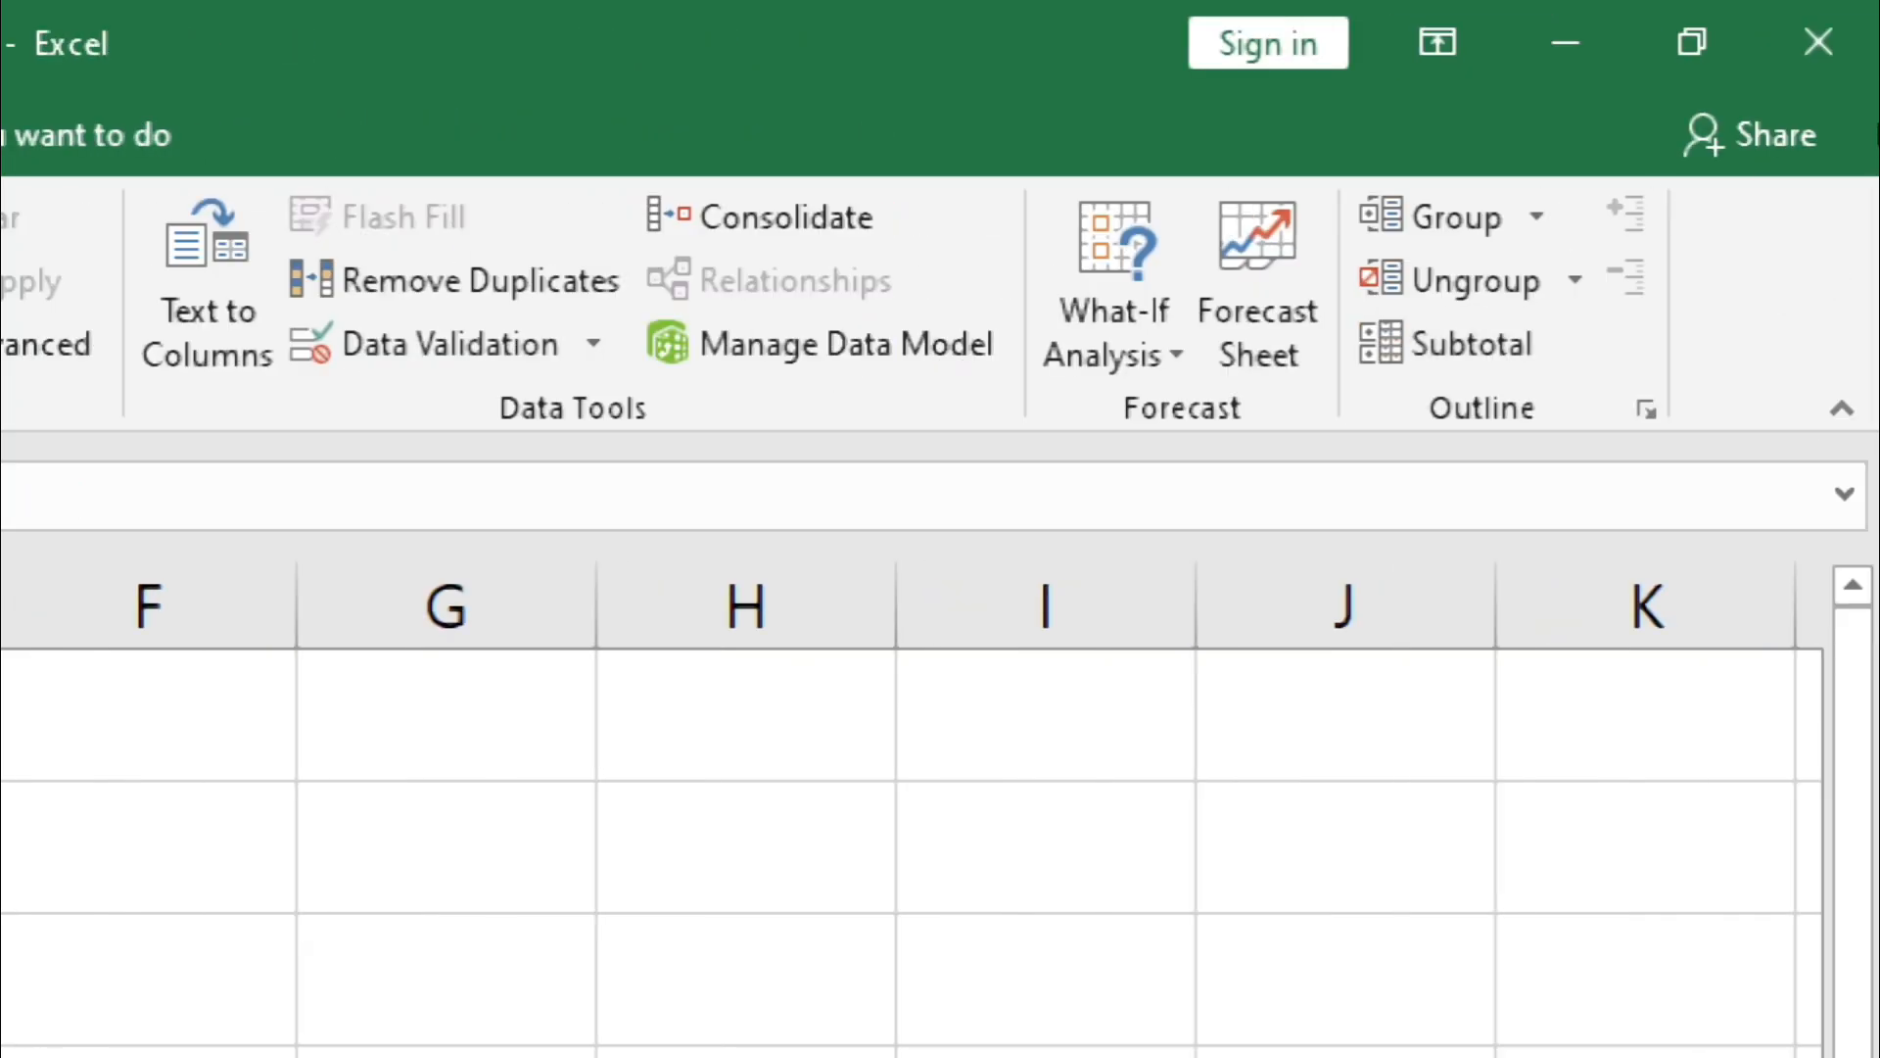
left_click(1248, 306)
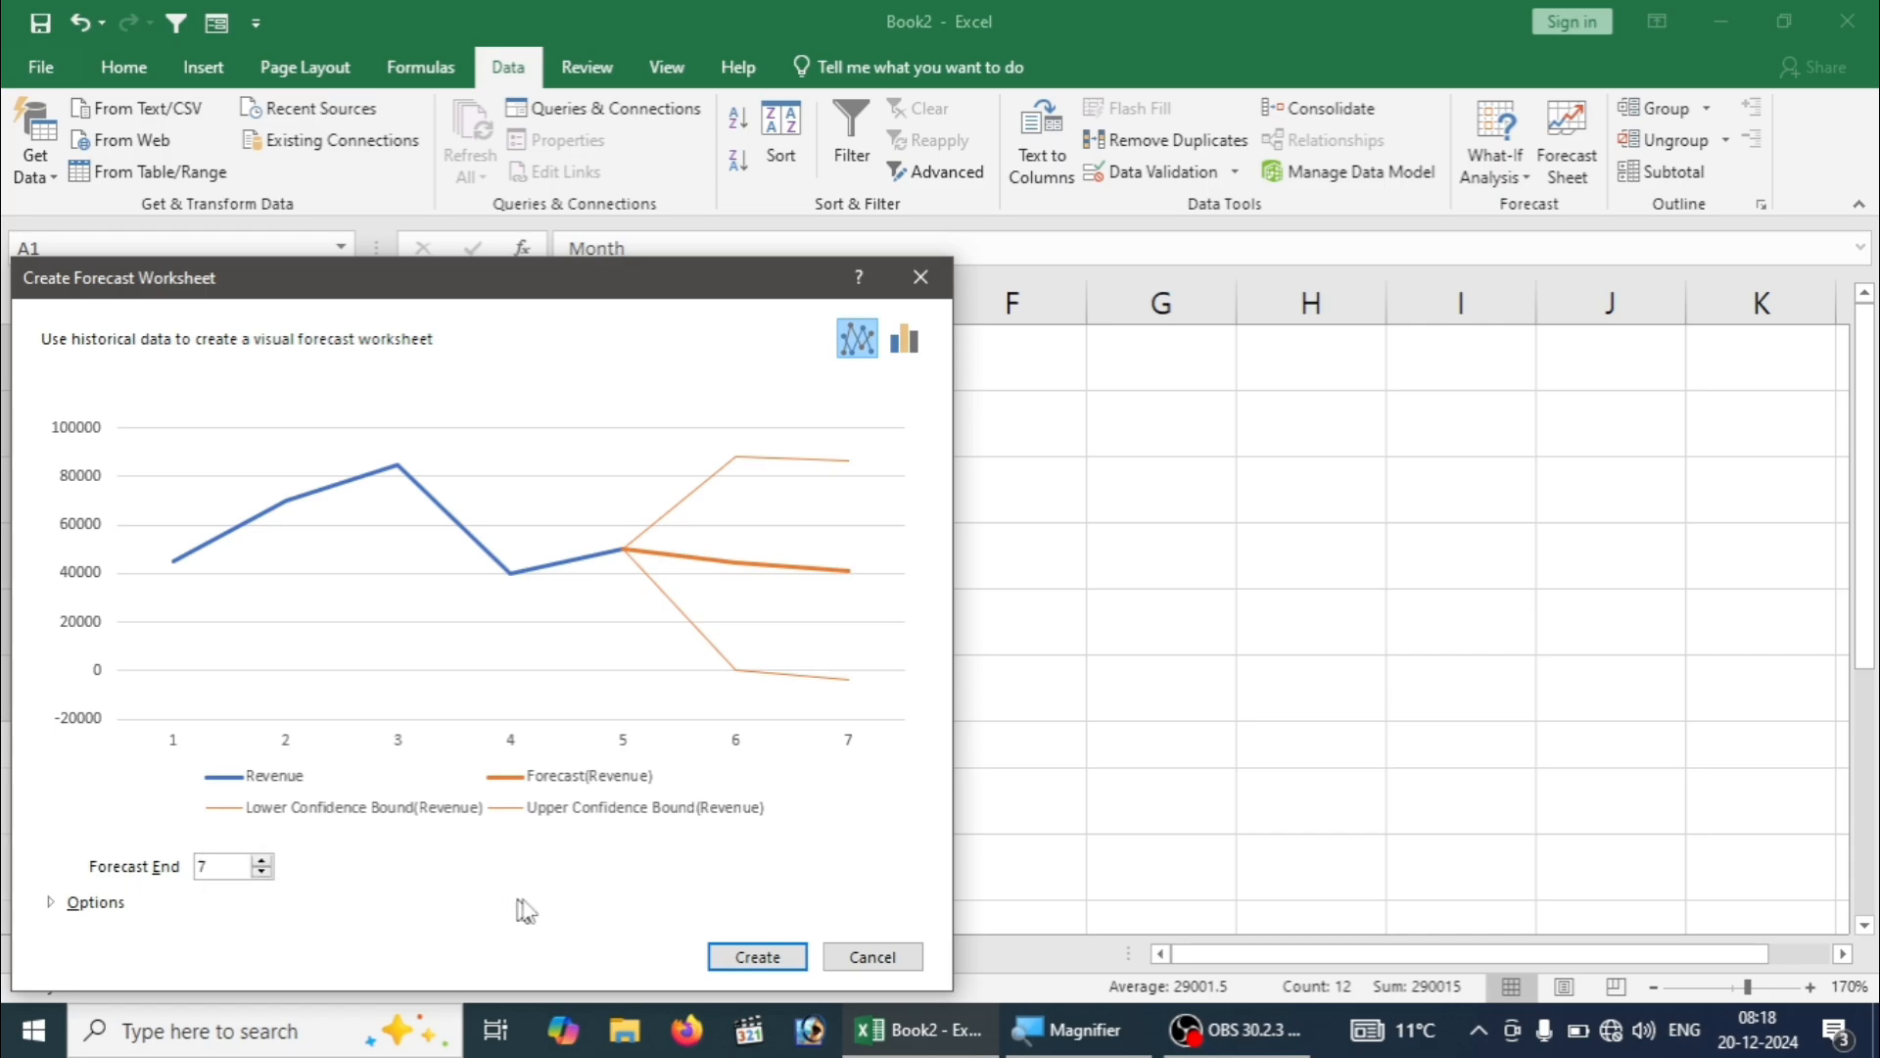
left_click(741, 966)
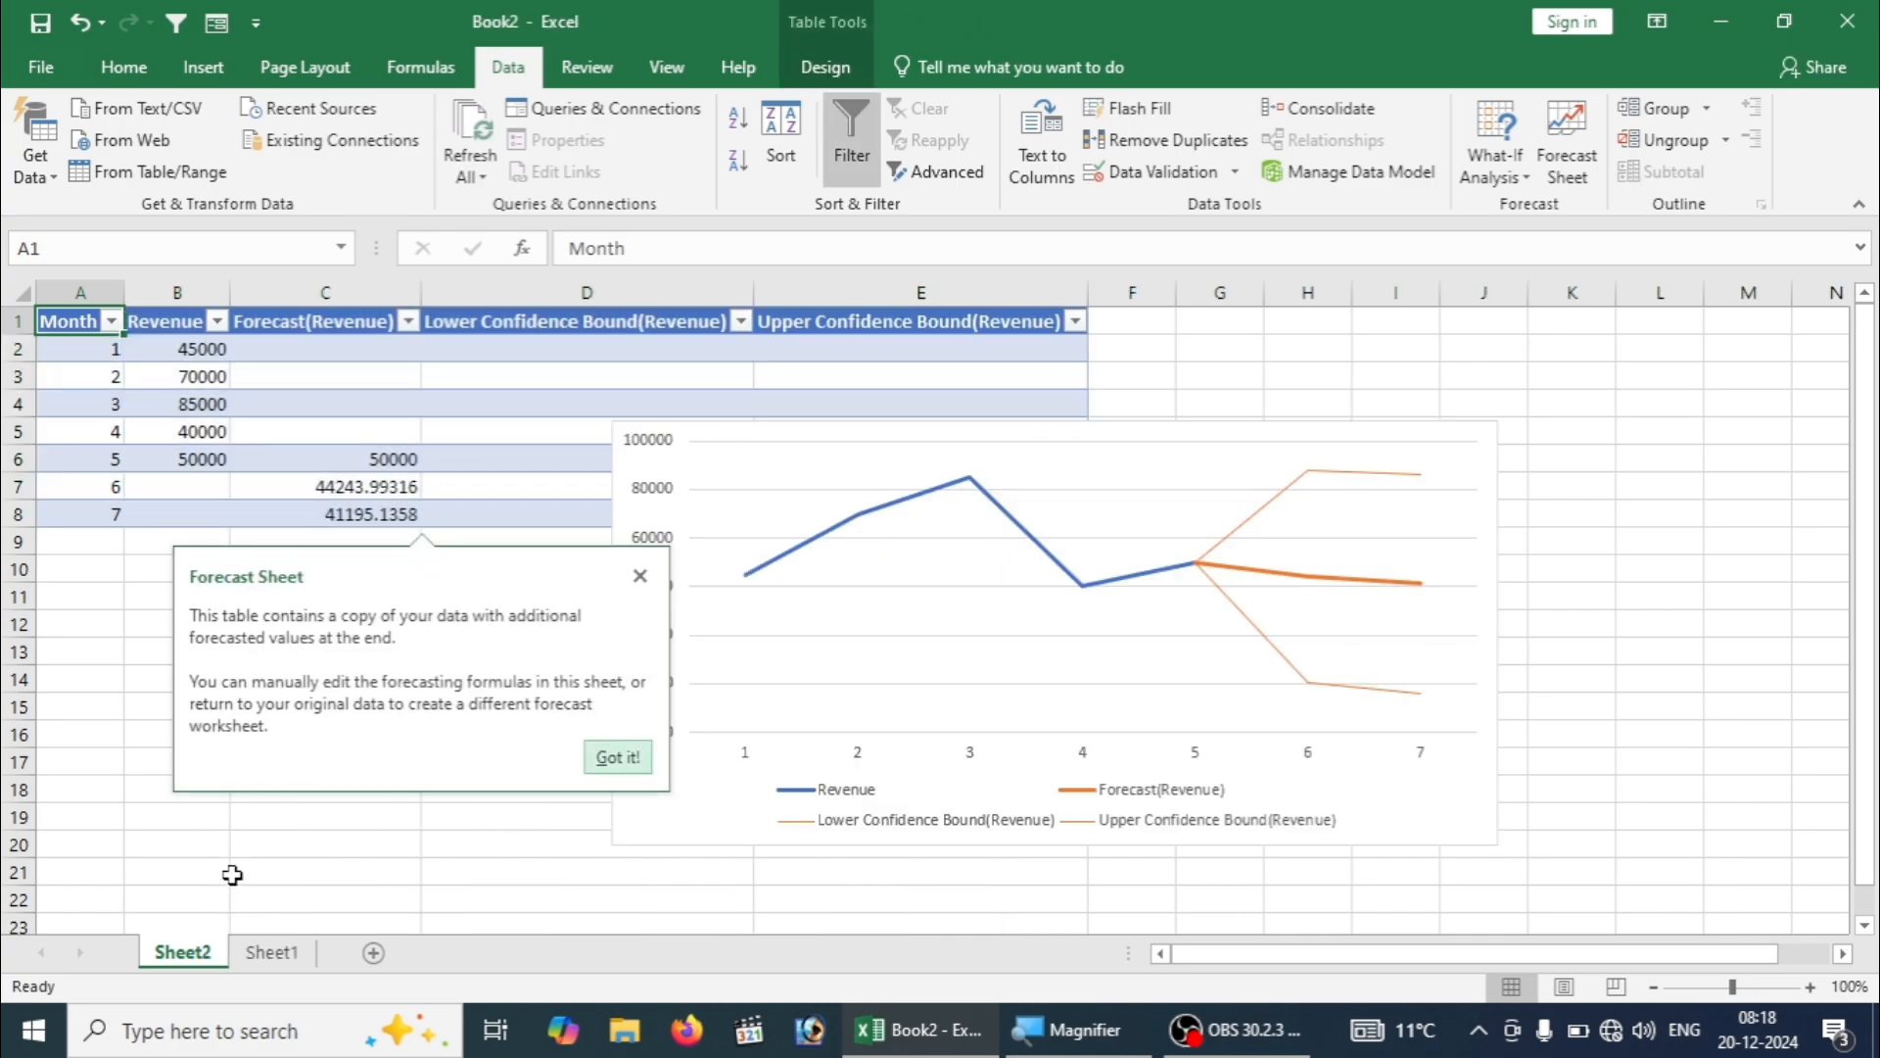
Dismiss the Forecast Sheet tip and move the forecast chart below the table, clear of the confidence bound columns
left_click(833, 494)
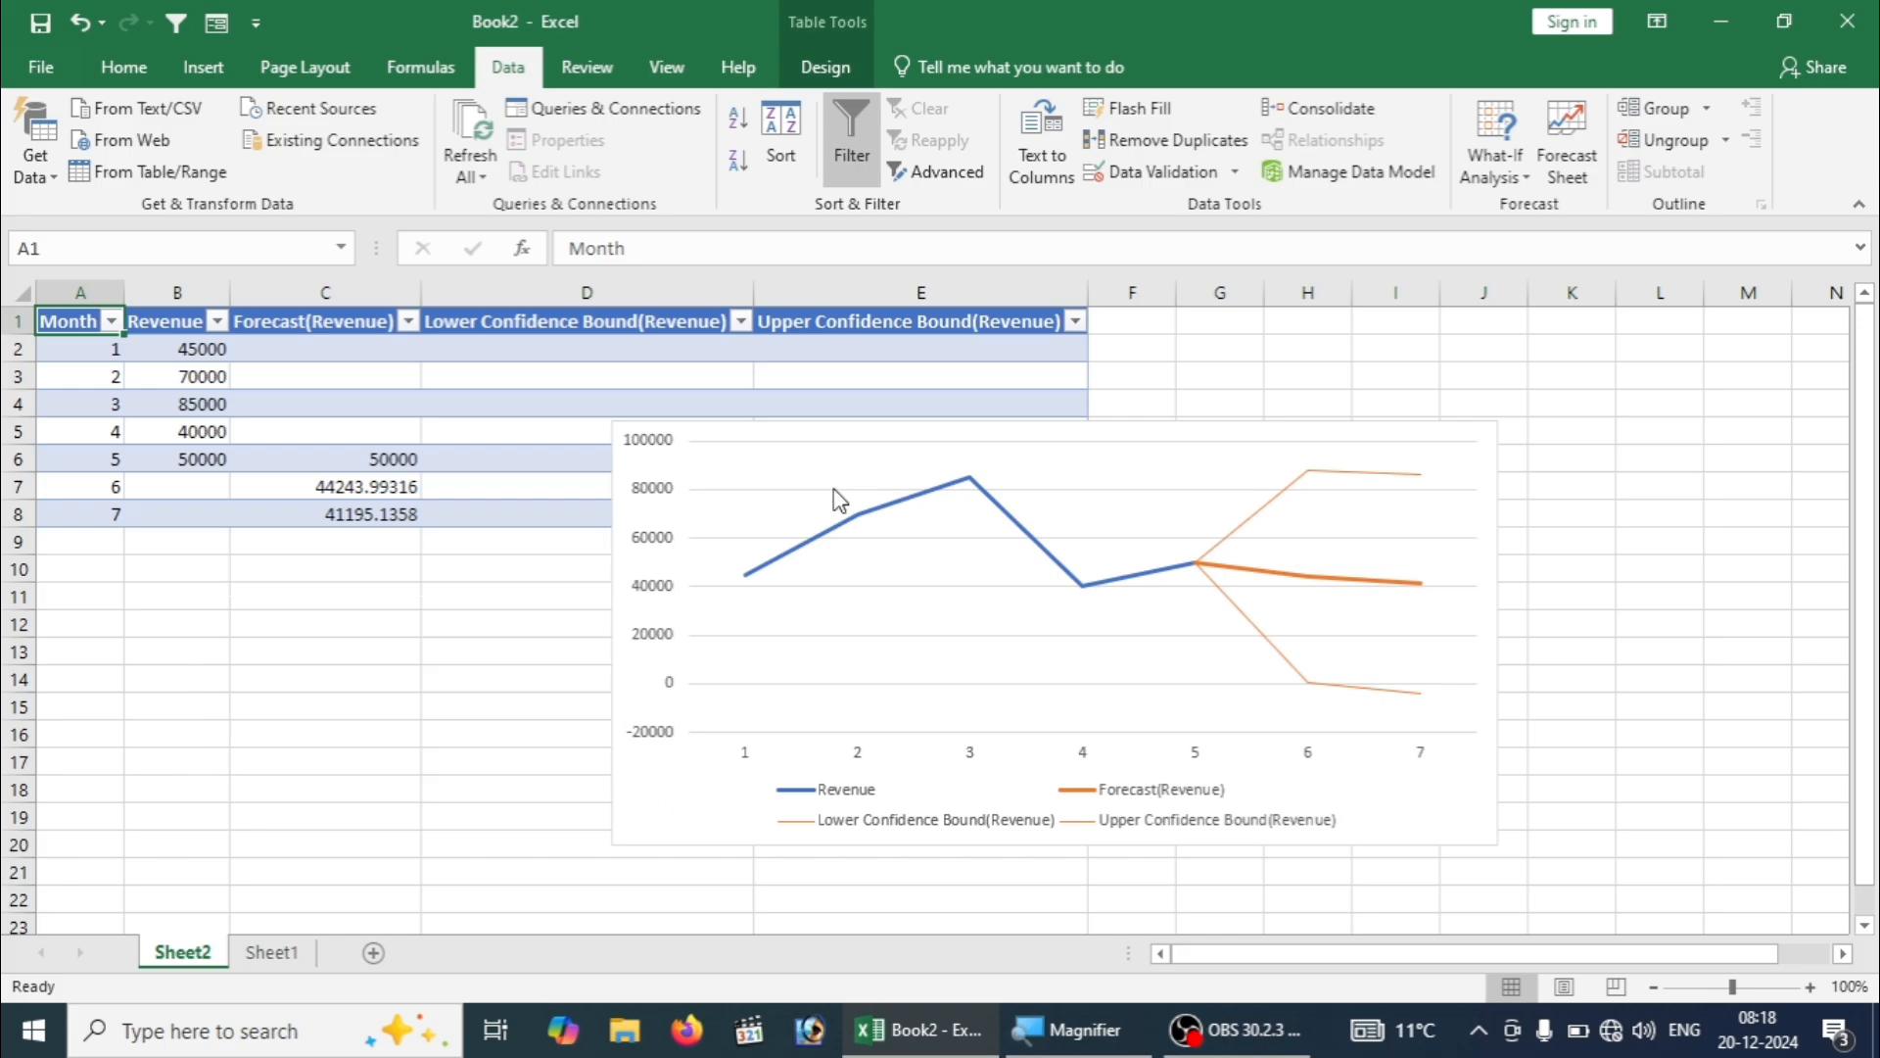
key("super+plus")
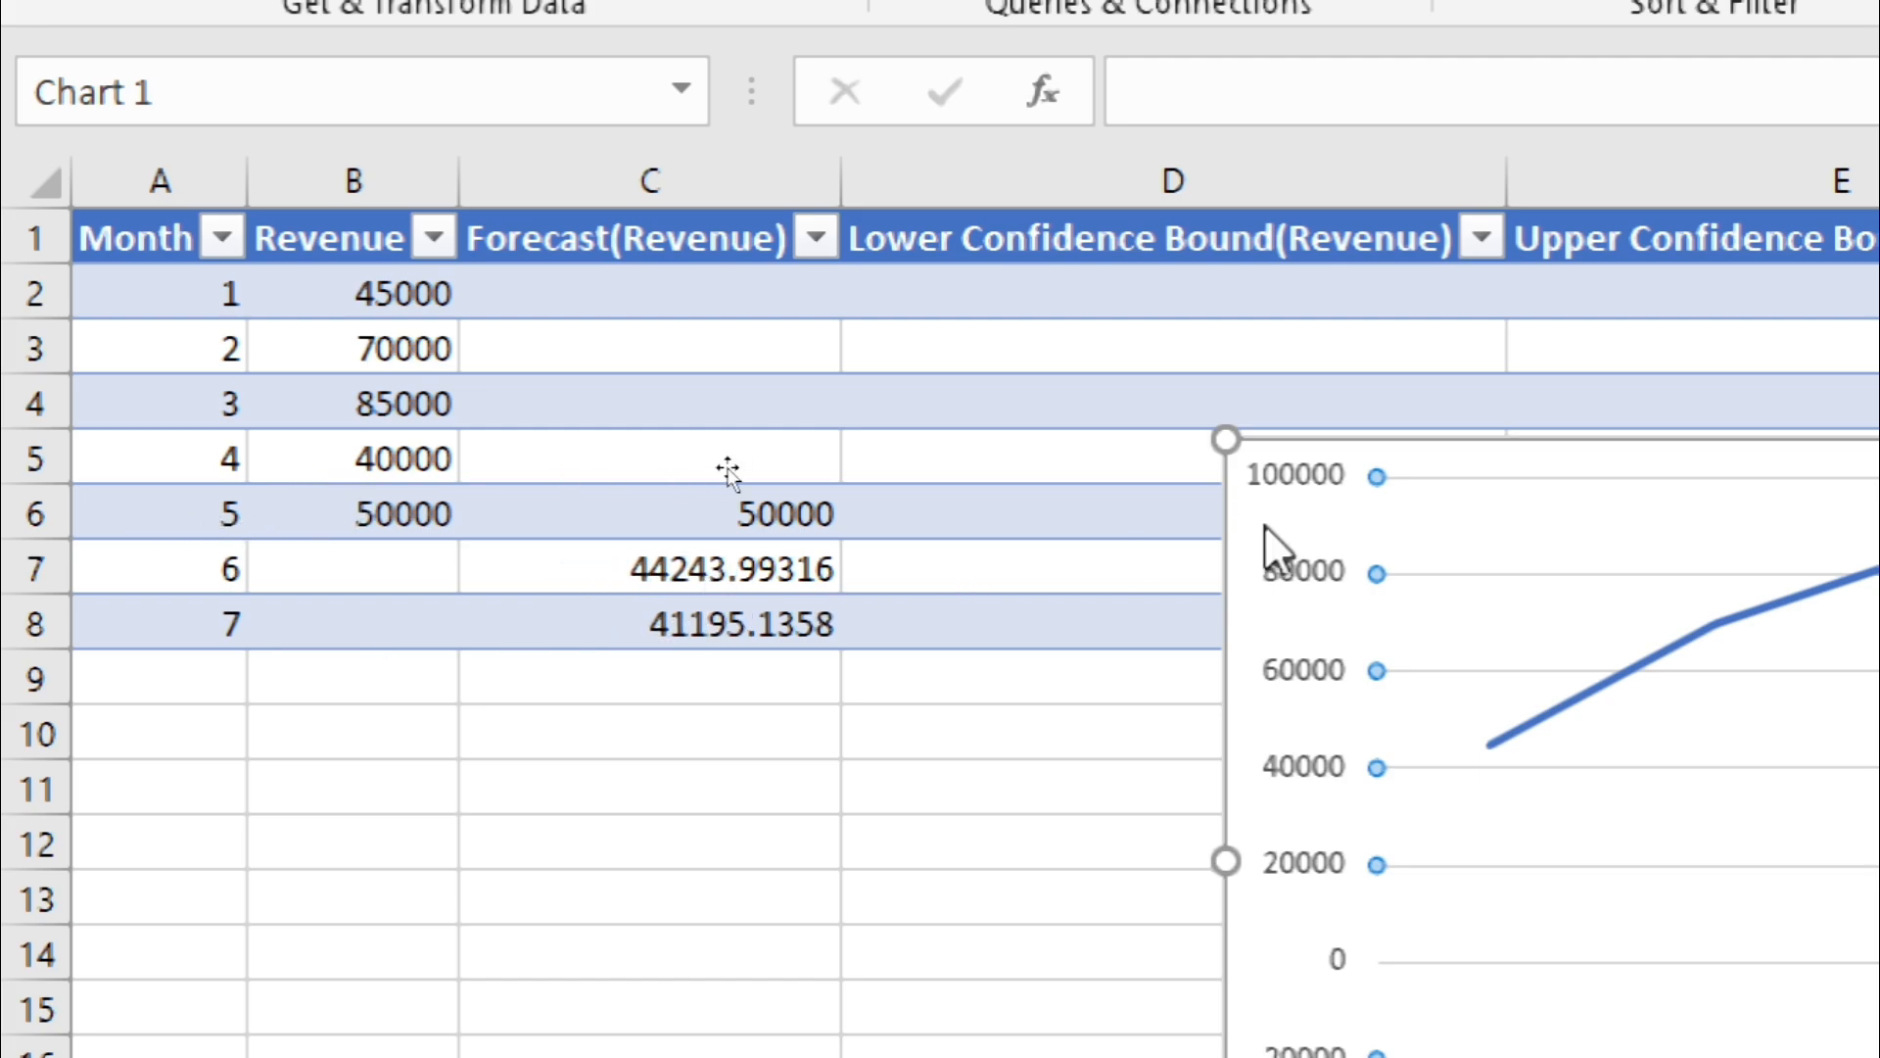
left_click_drag(1478, 511, 1024, 931)
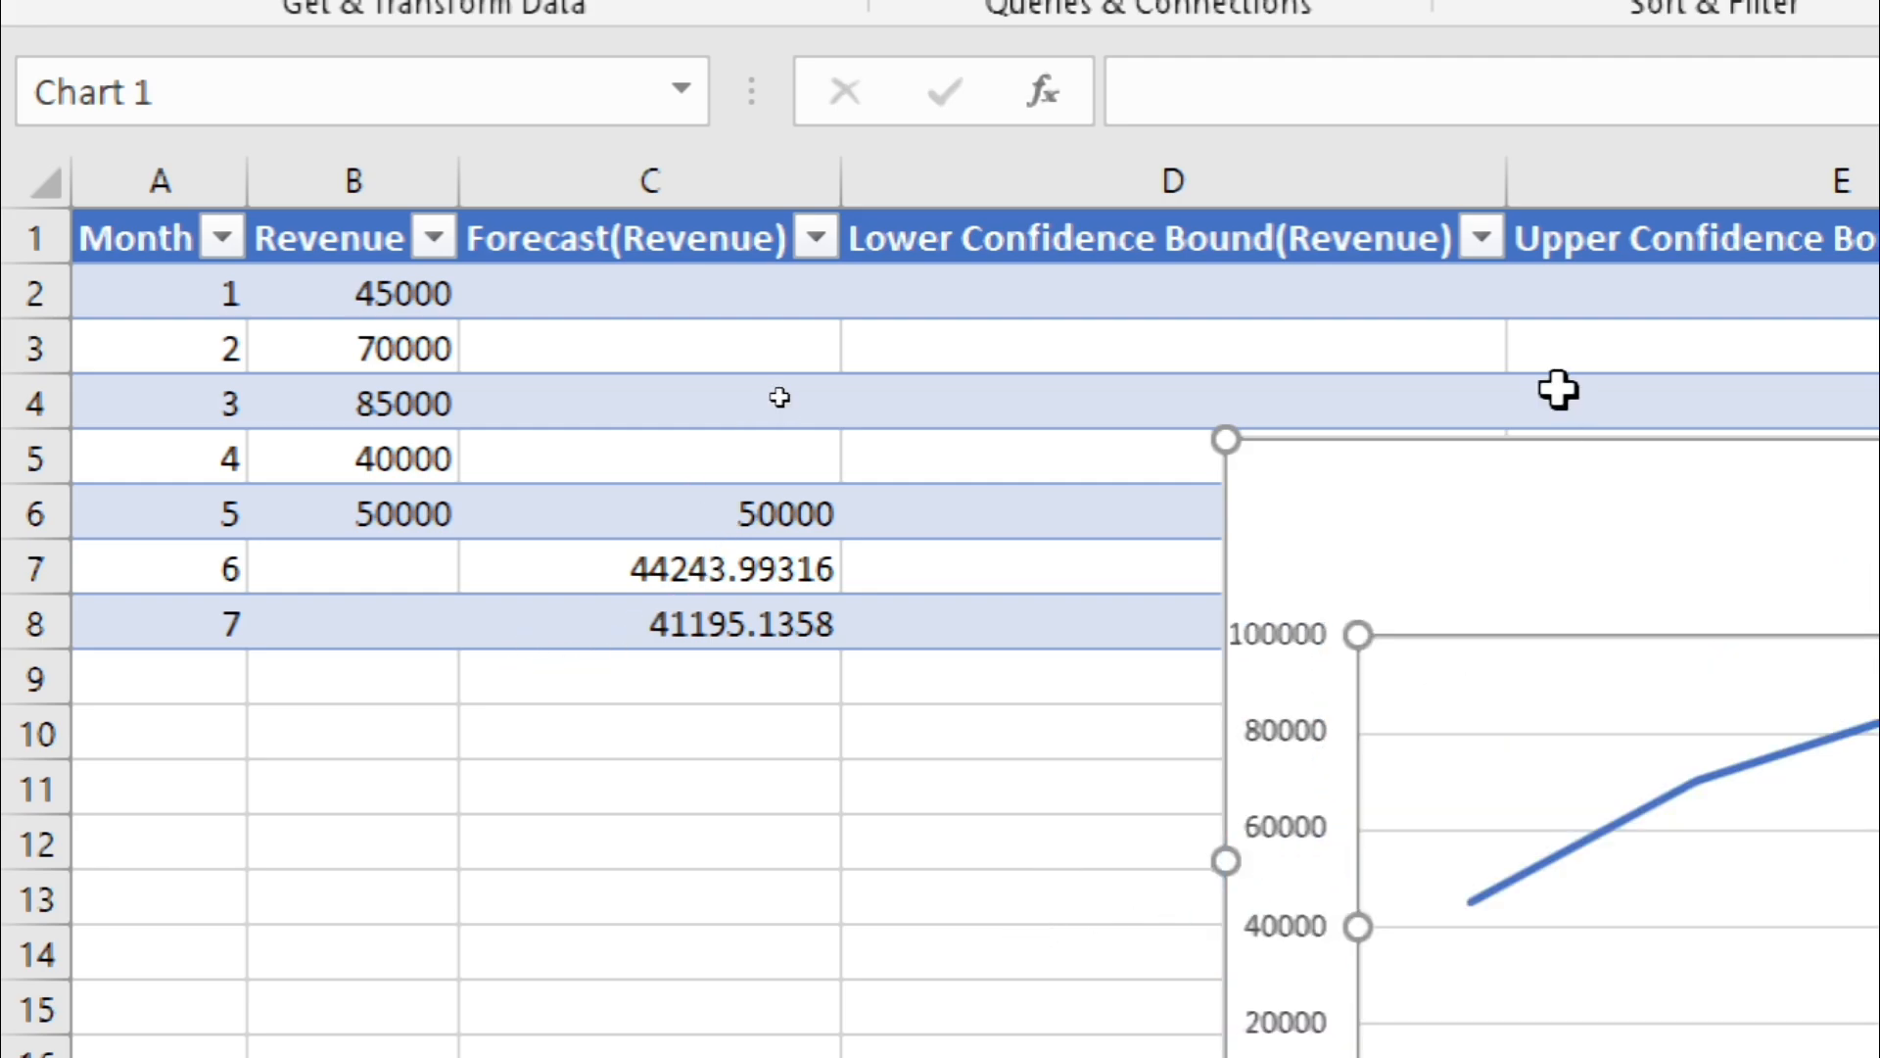
left_click_drag(1459, 509, 1074, 823)
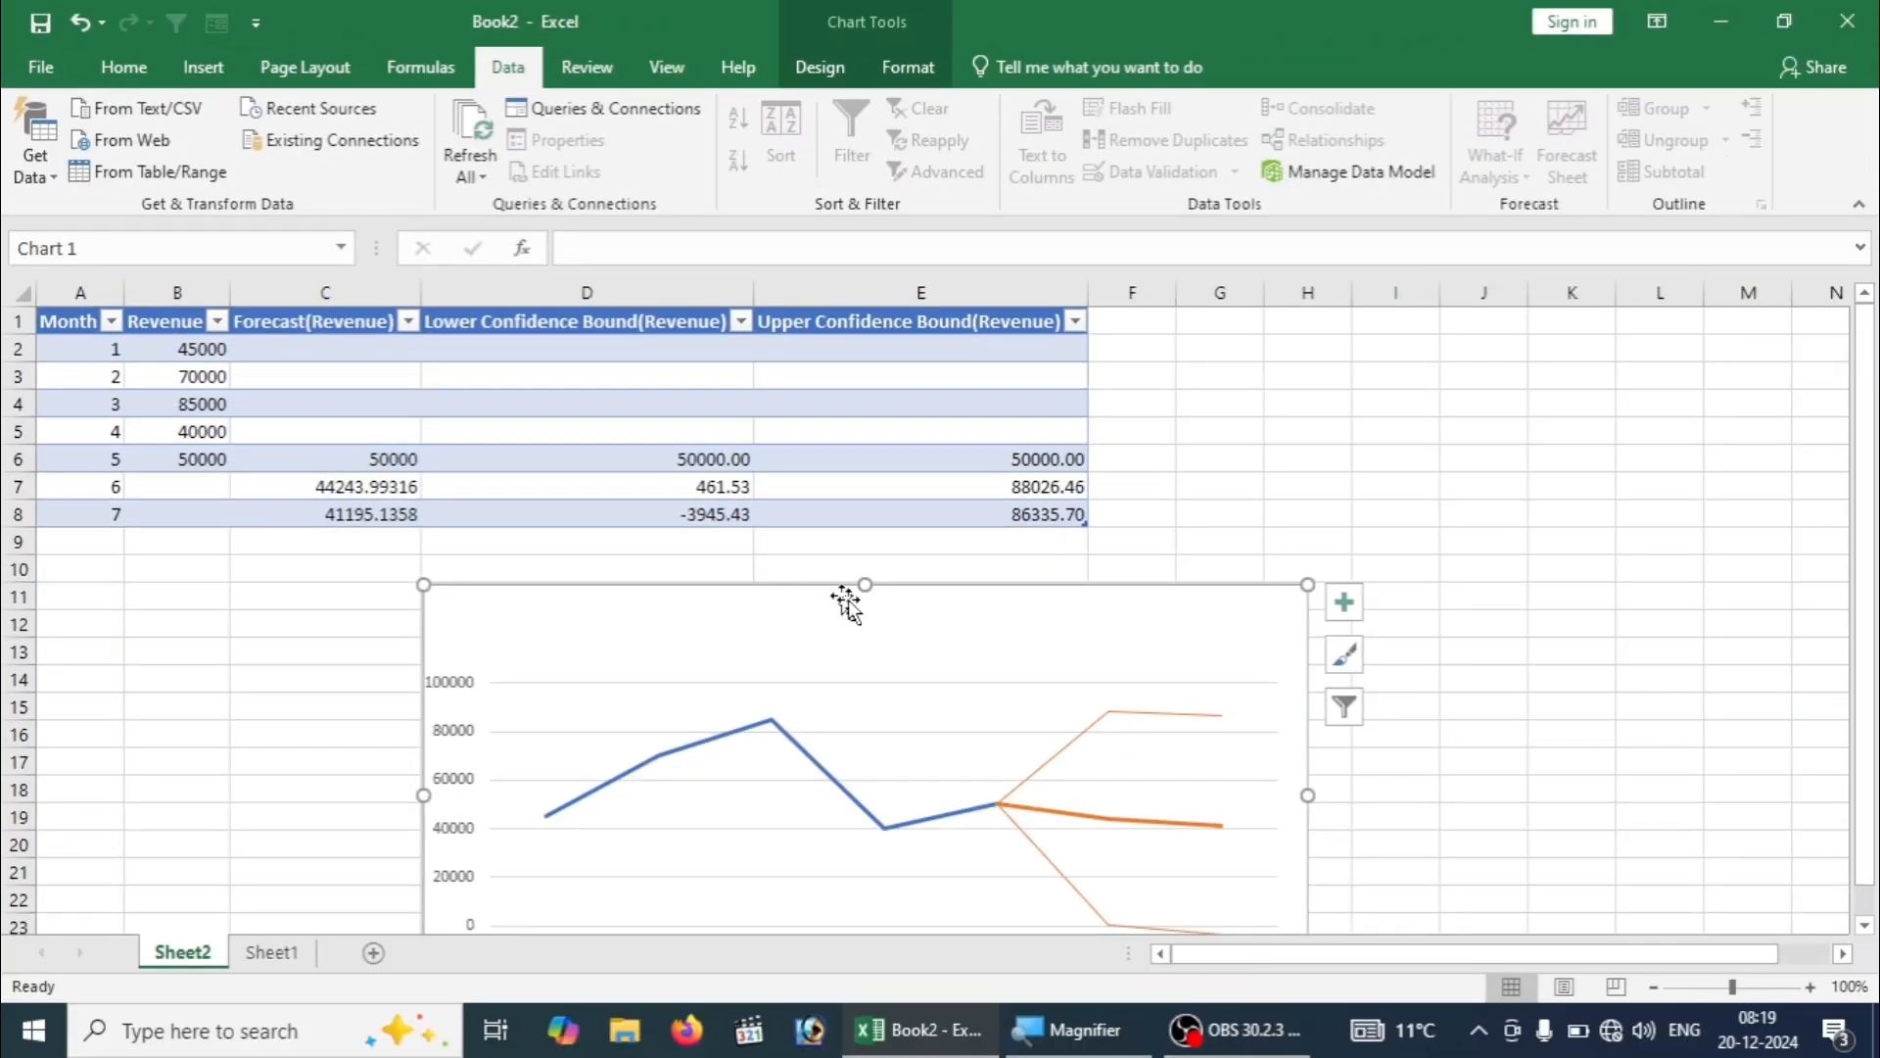
Make the forecast chart smaller and reposition it directly beneath the forecast table
left_click_drag(1029, 615, 992, 403)
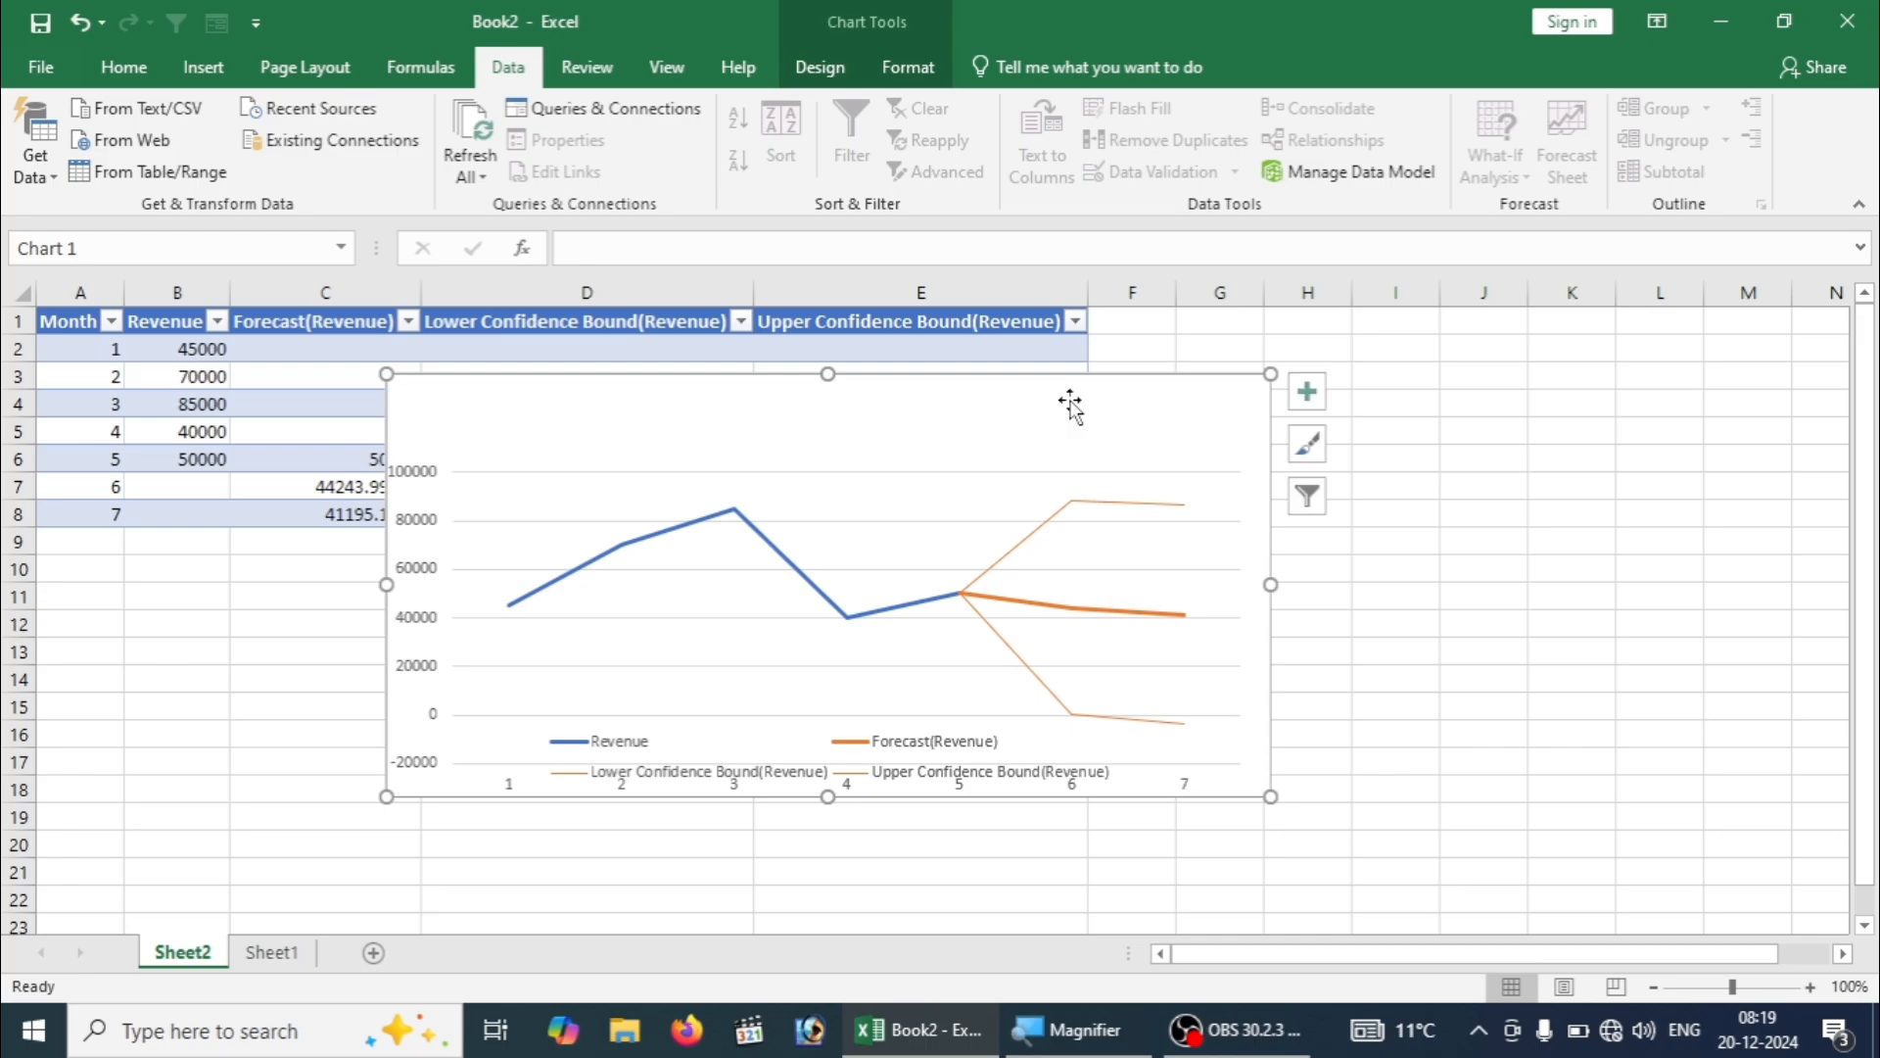
left_click_drag(1273, 373, 1081, 453)
left_click_drag(960, 498, 776, 586)
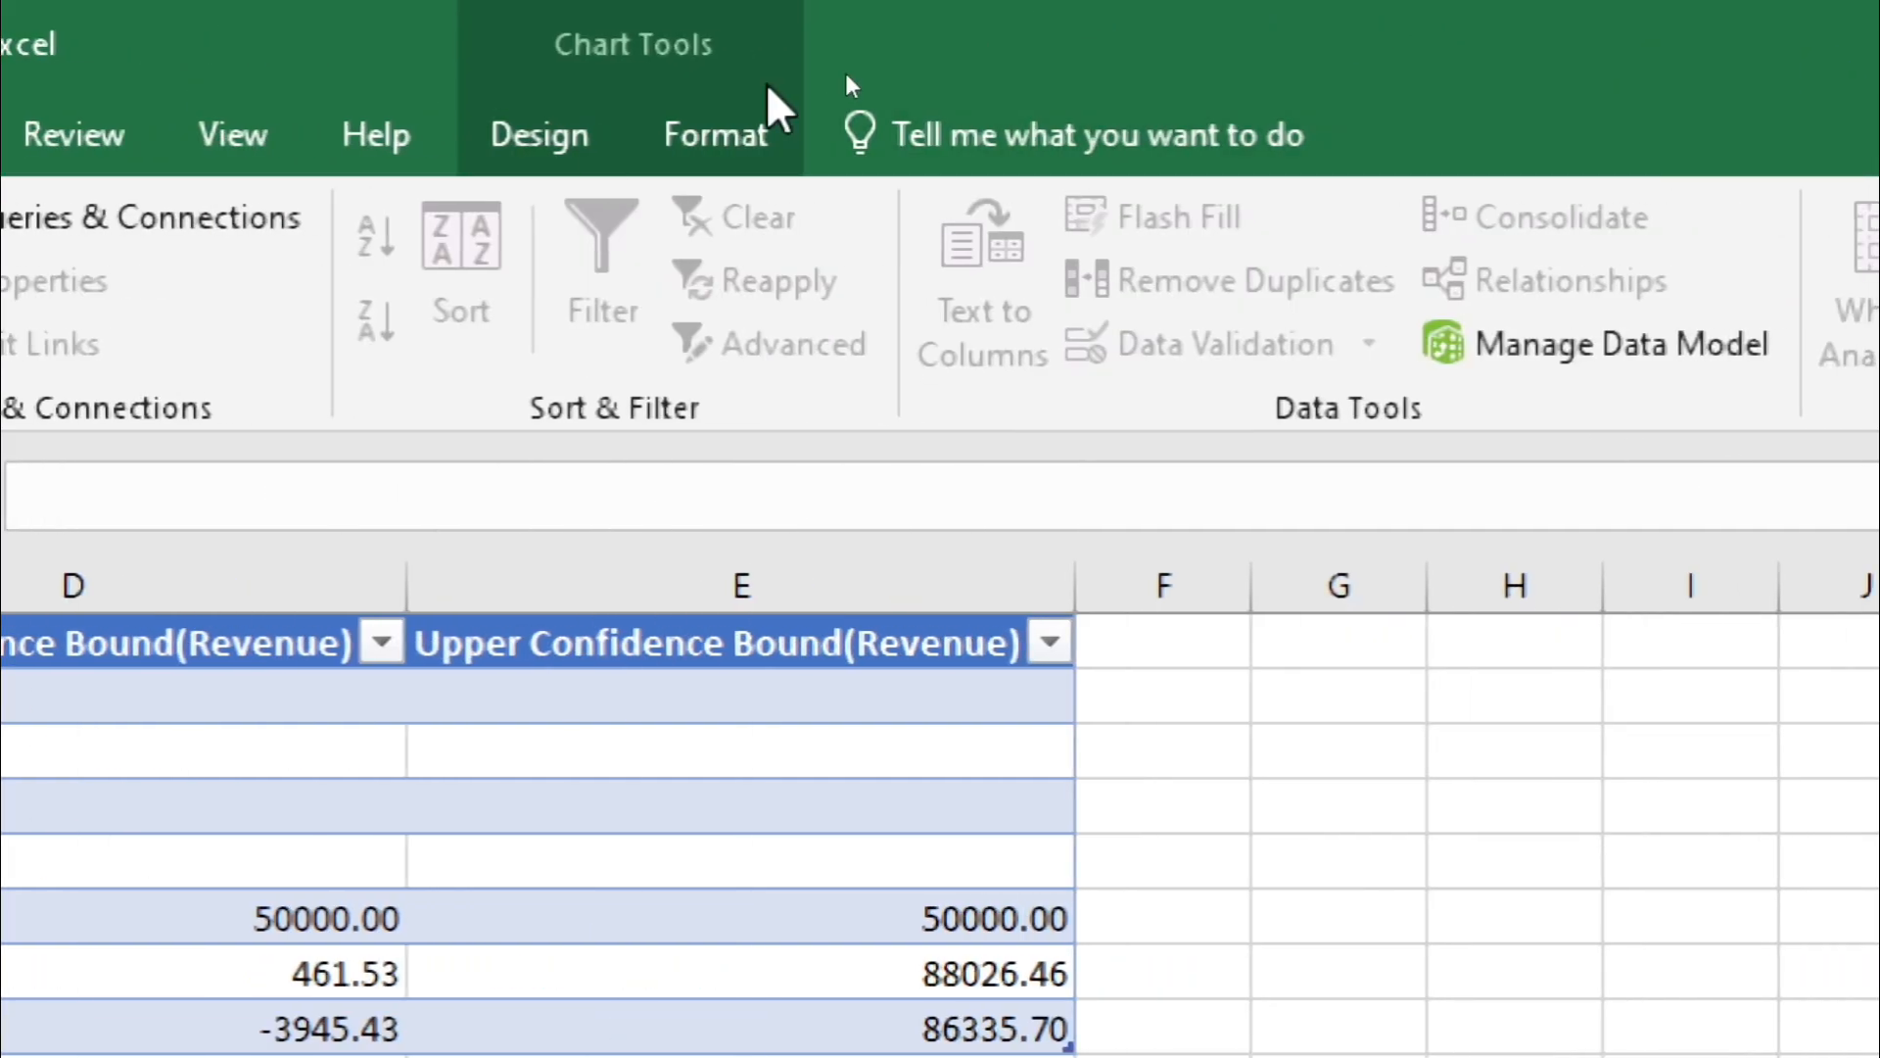
Try several chart styles on the forecast chart, keep the dark-background style, and place the chart below the table
left_click(601, 155)
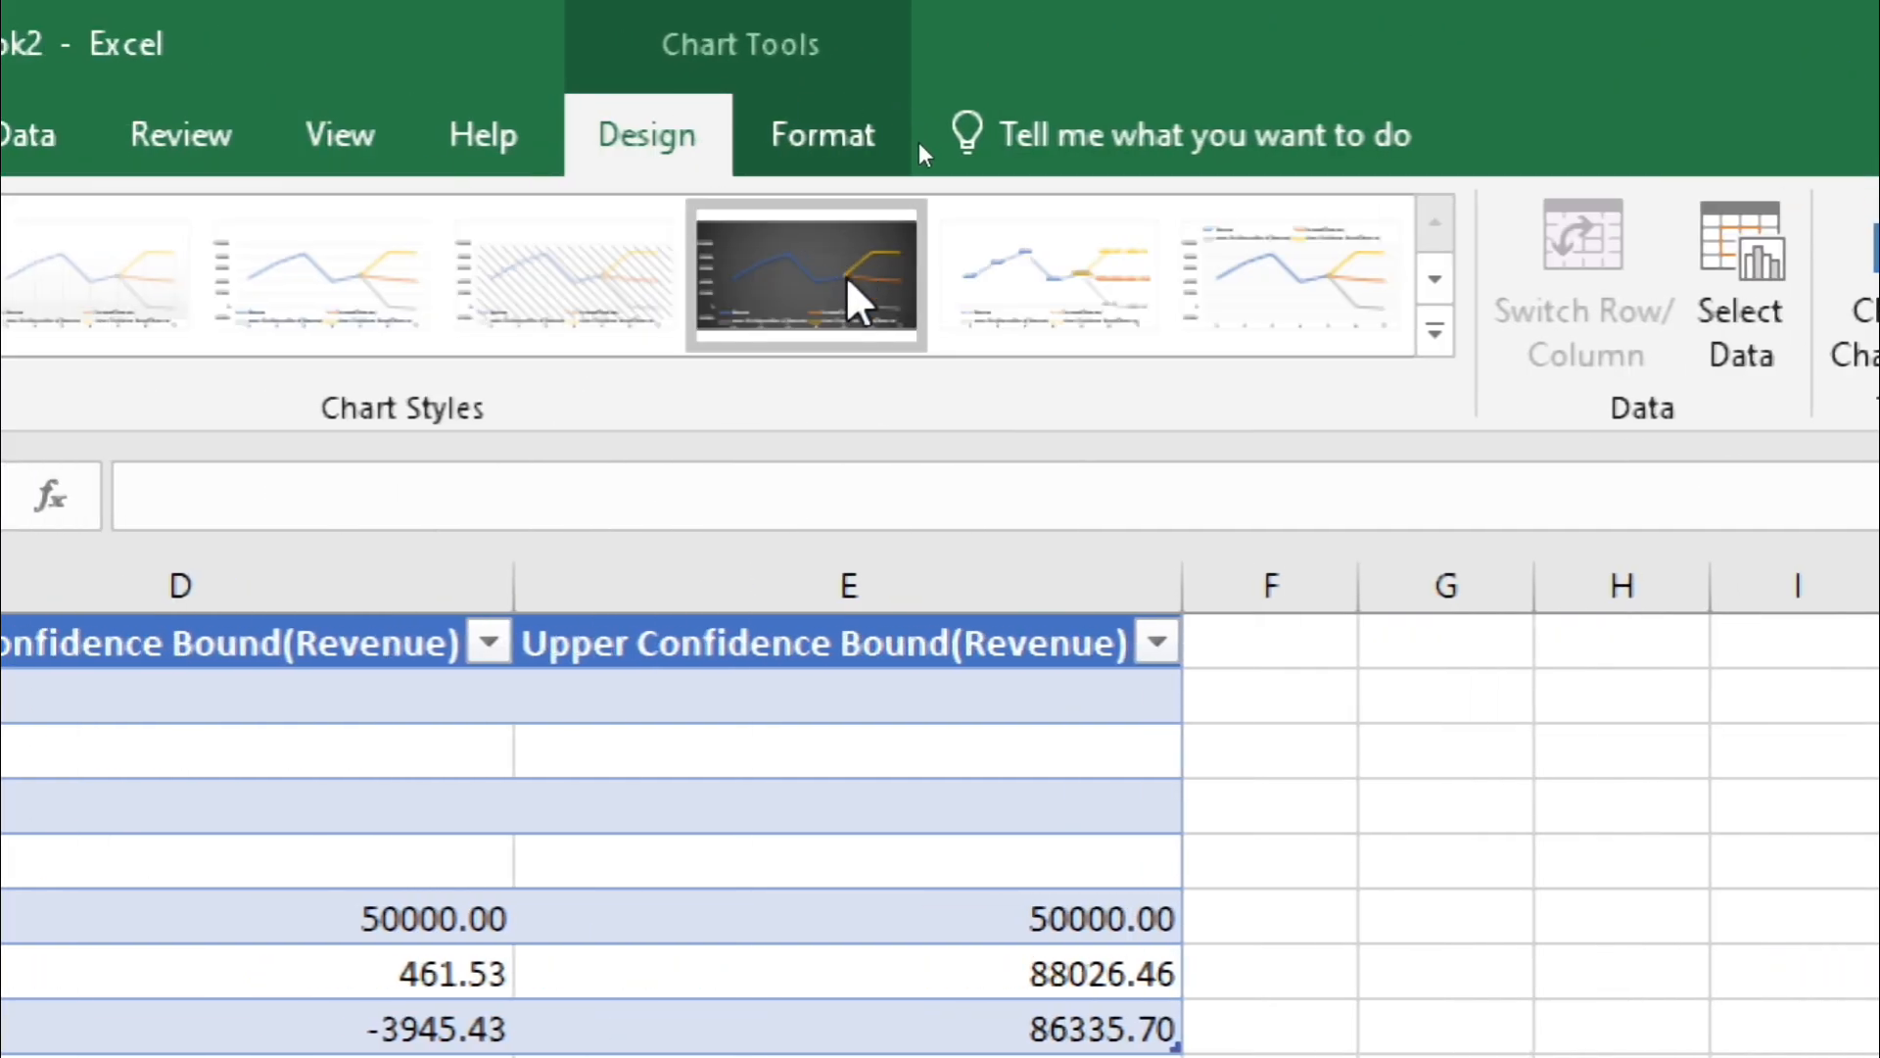
left_click(1154, 274)
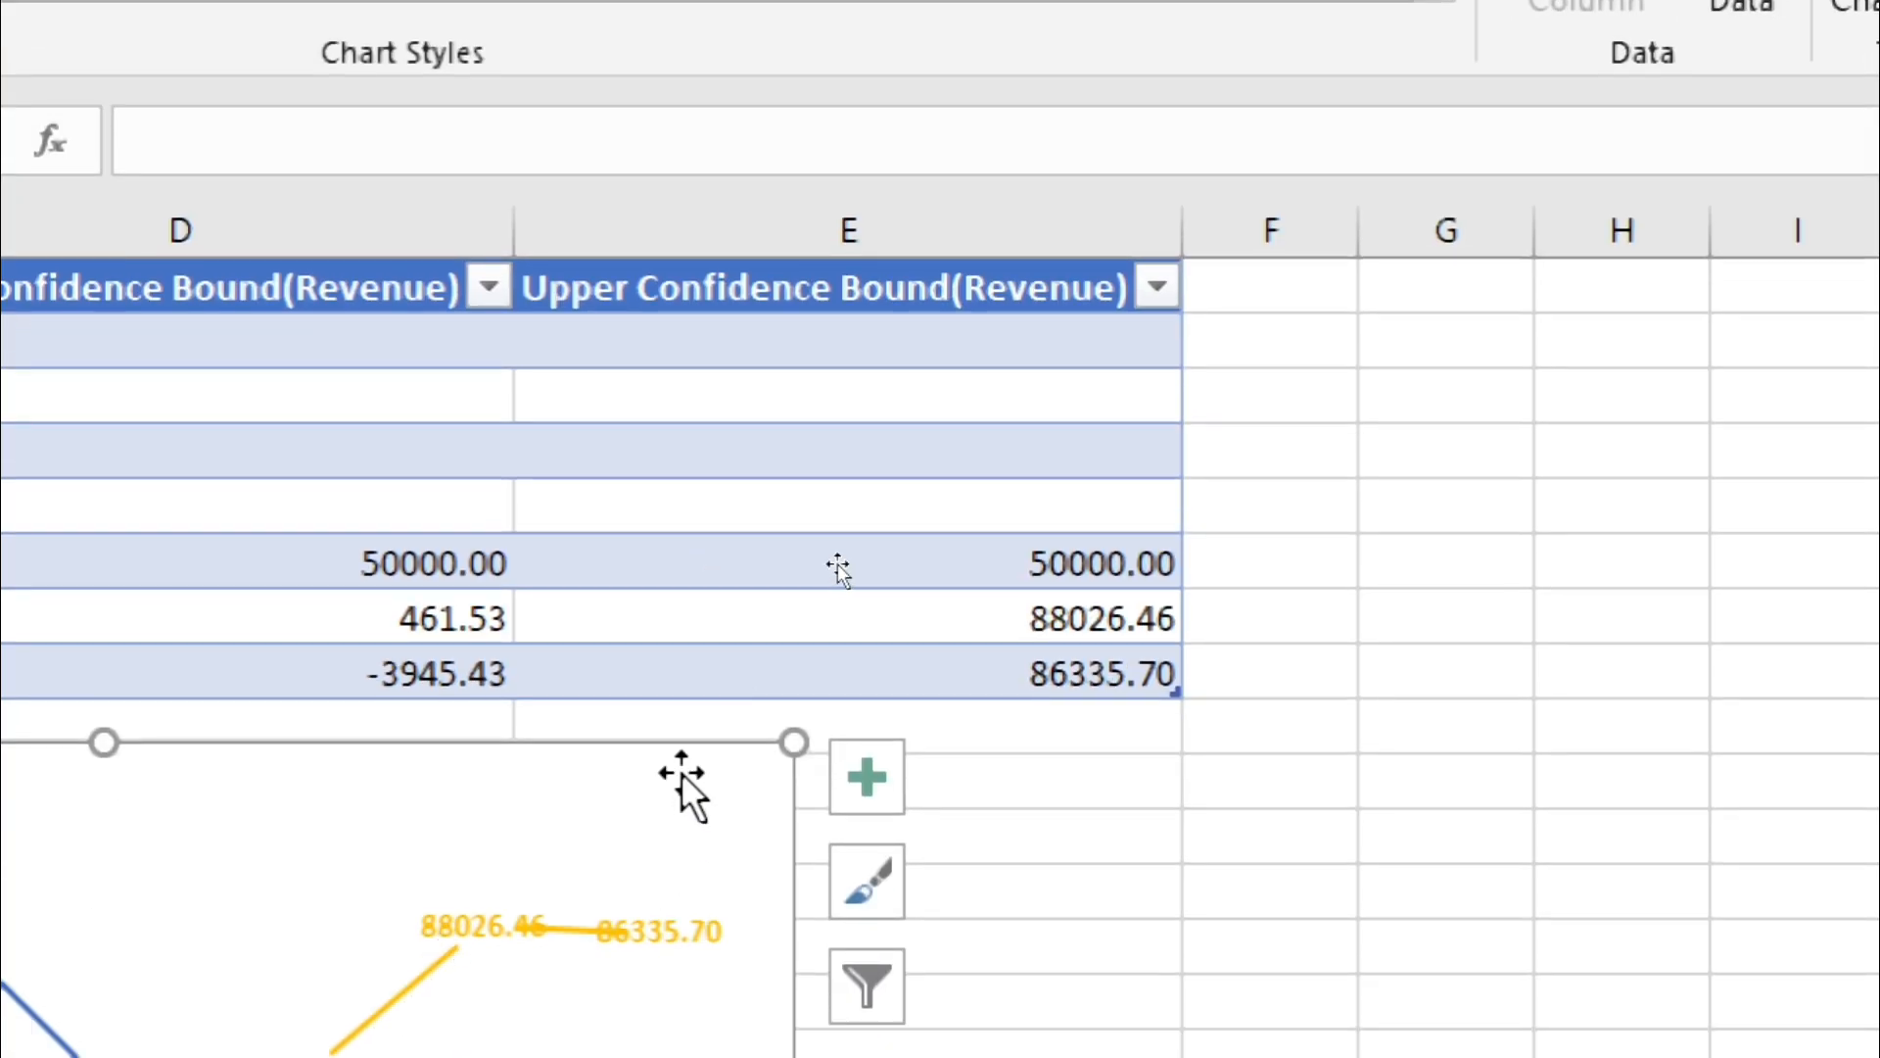
left_click_drag(683, 784, 1160, 318)
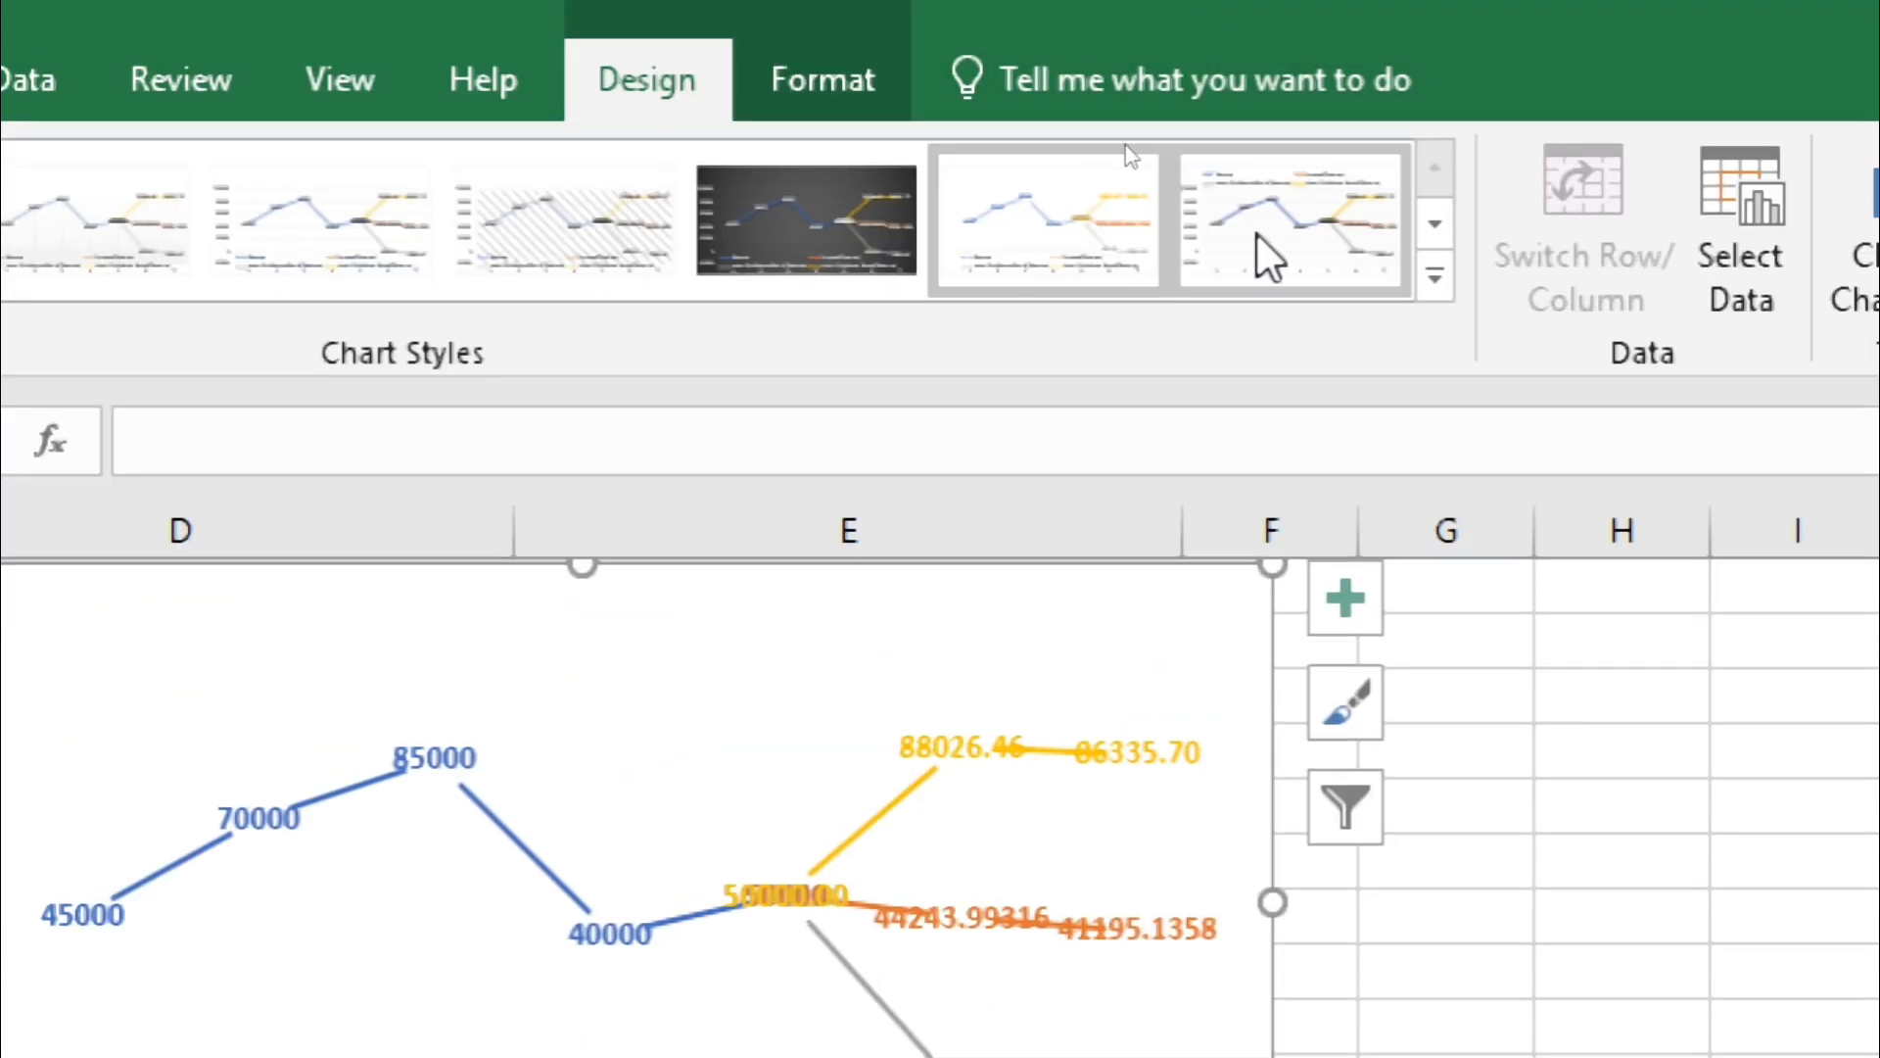
left_click(1258, 238)
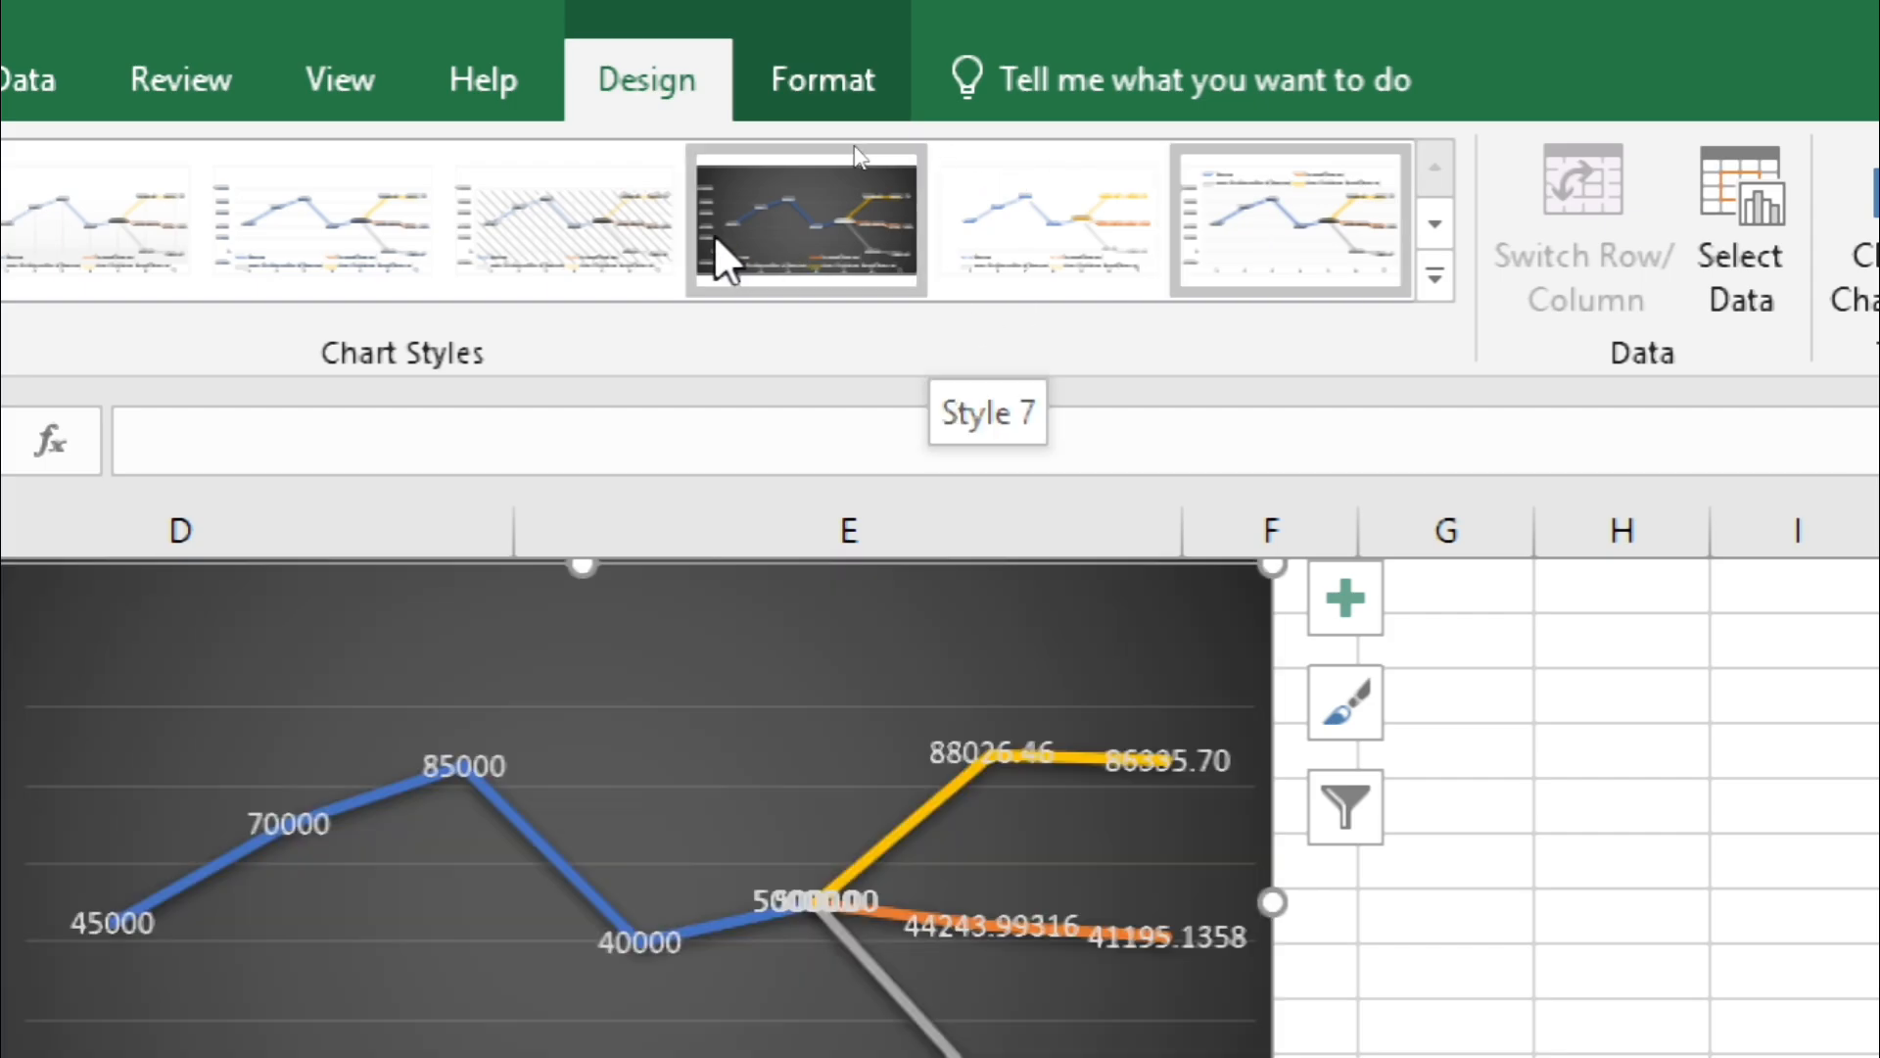
left_click(725, 259)
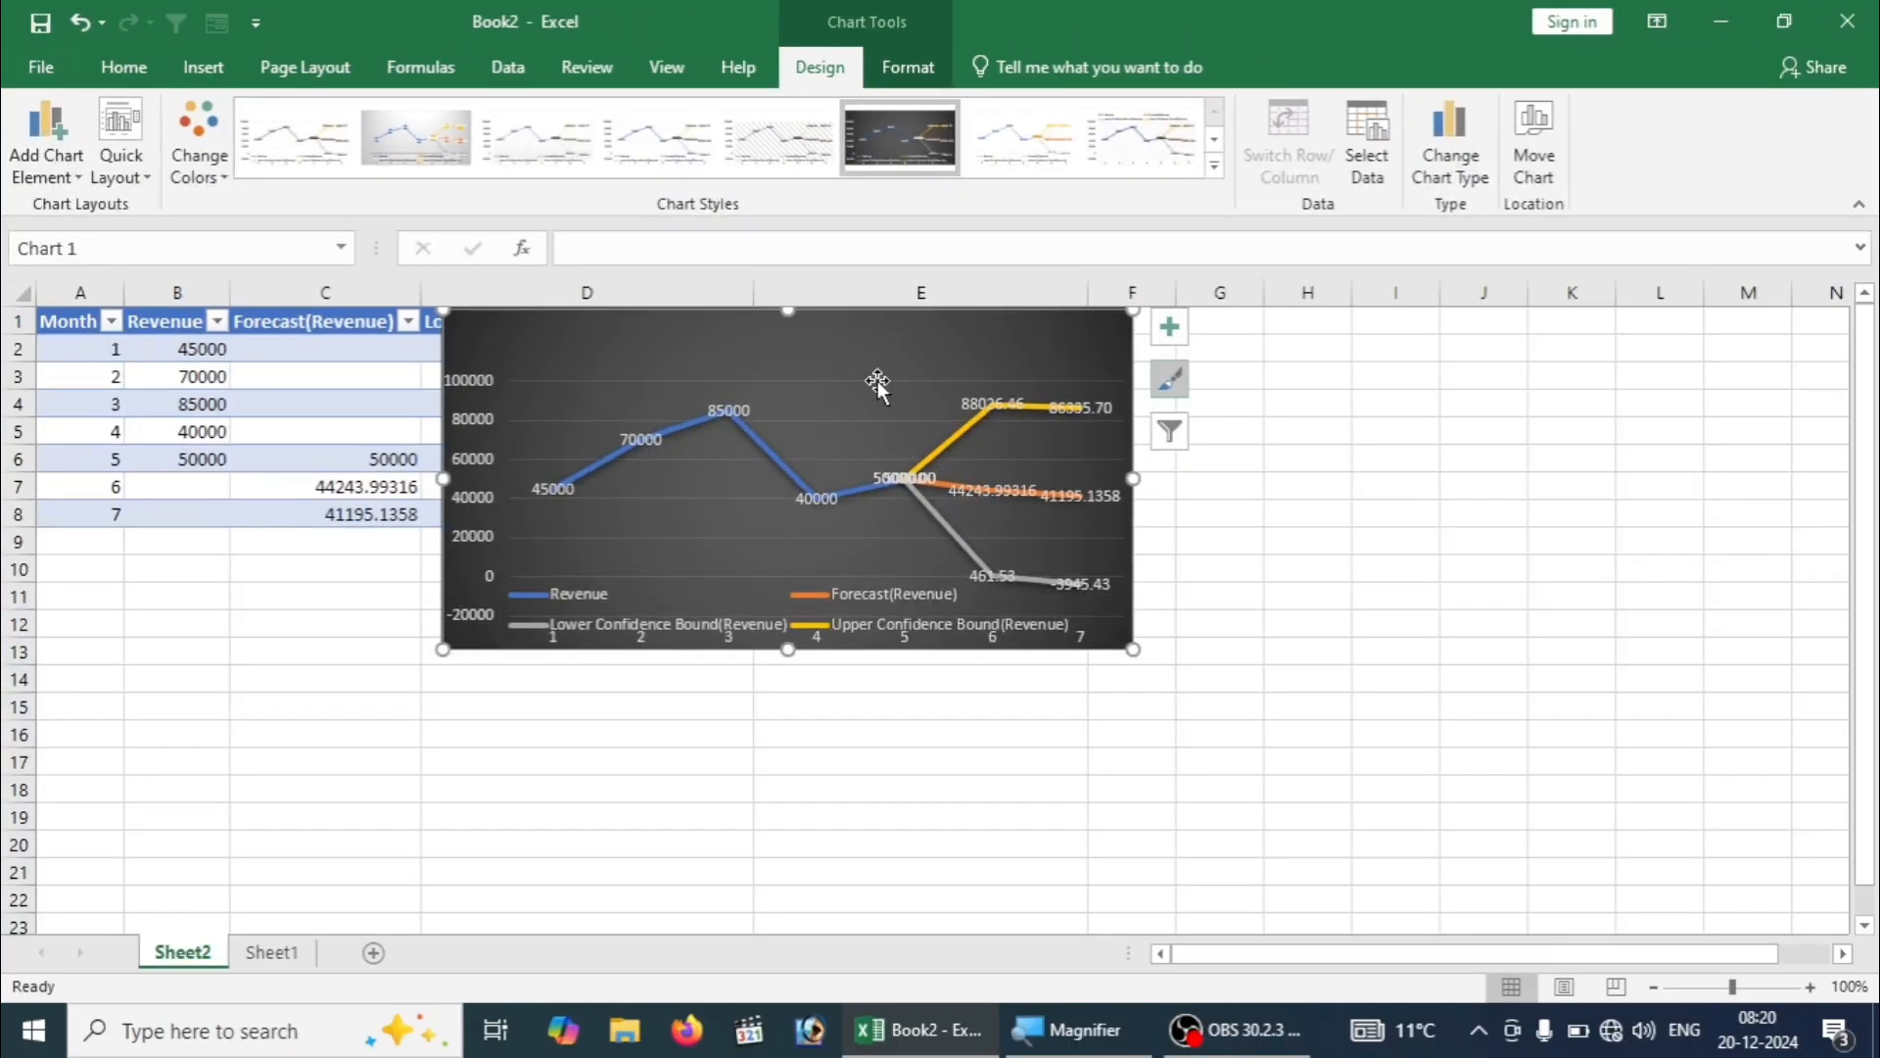
left_click(724, 529)
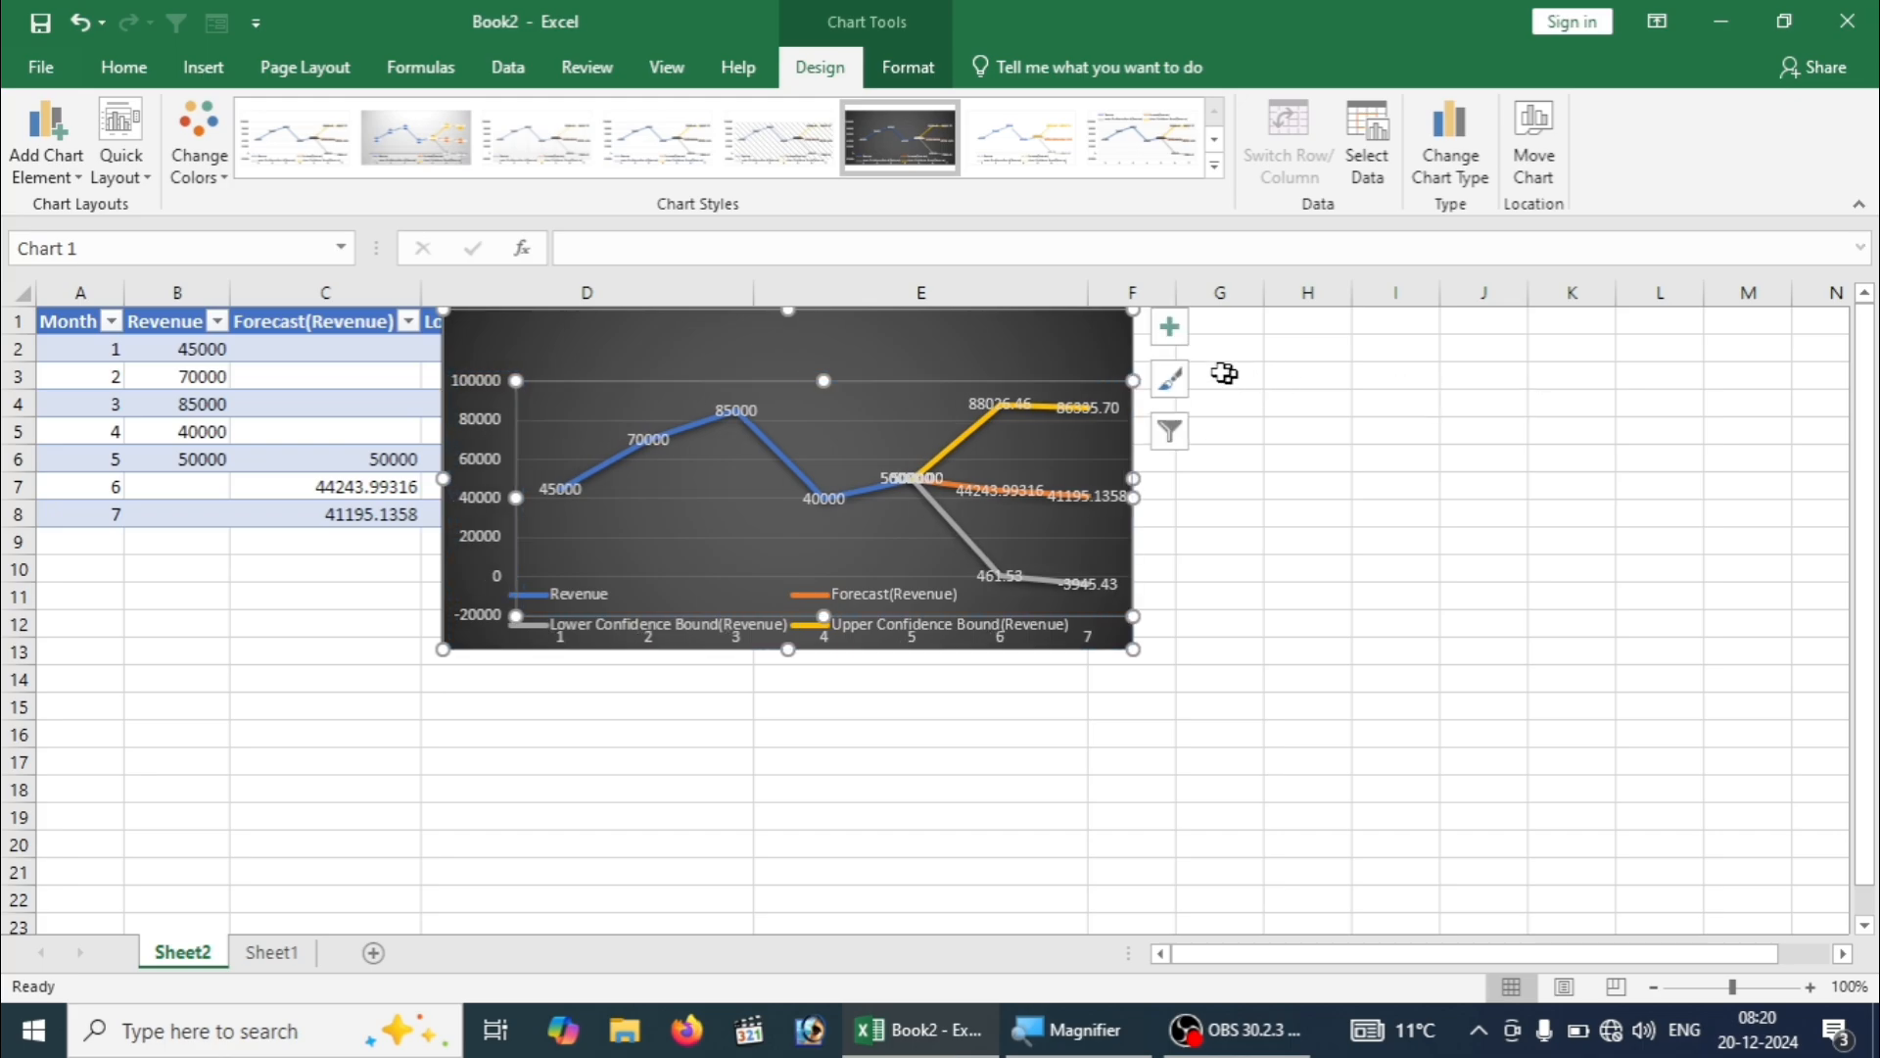
mouse_move(1036, 343)
left_mouse_down()
mouse_move(1335, 328)
mouse_move(1564, 363)
mouse_move(1184, 619)
mouse_move(1004, 583)
left_mouse_up()
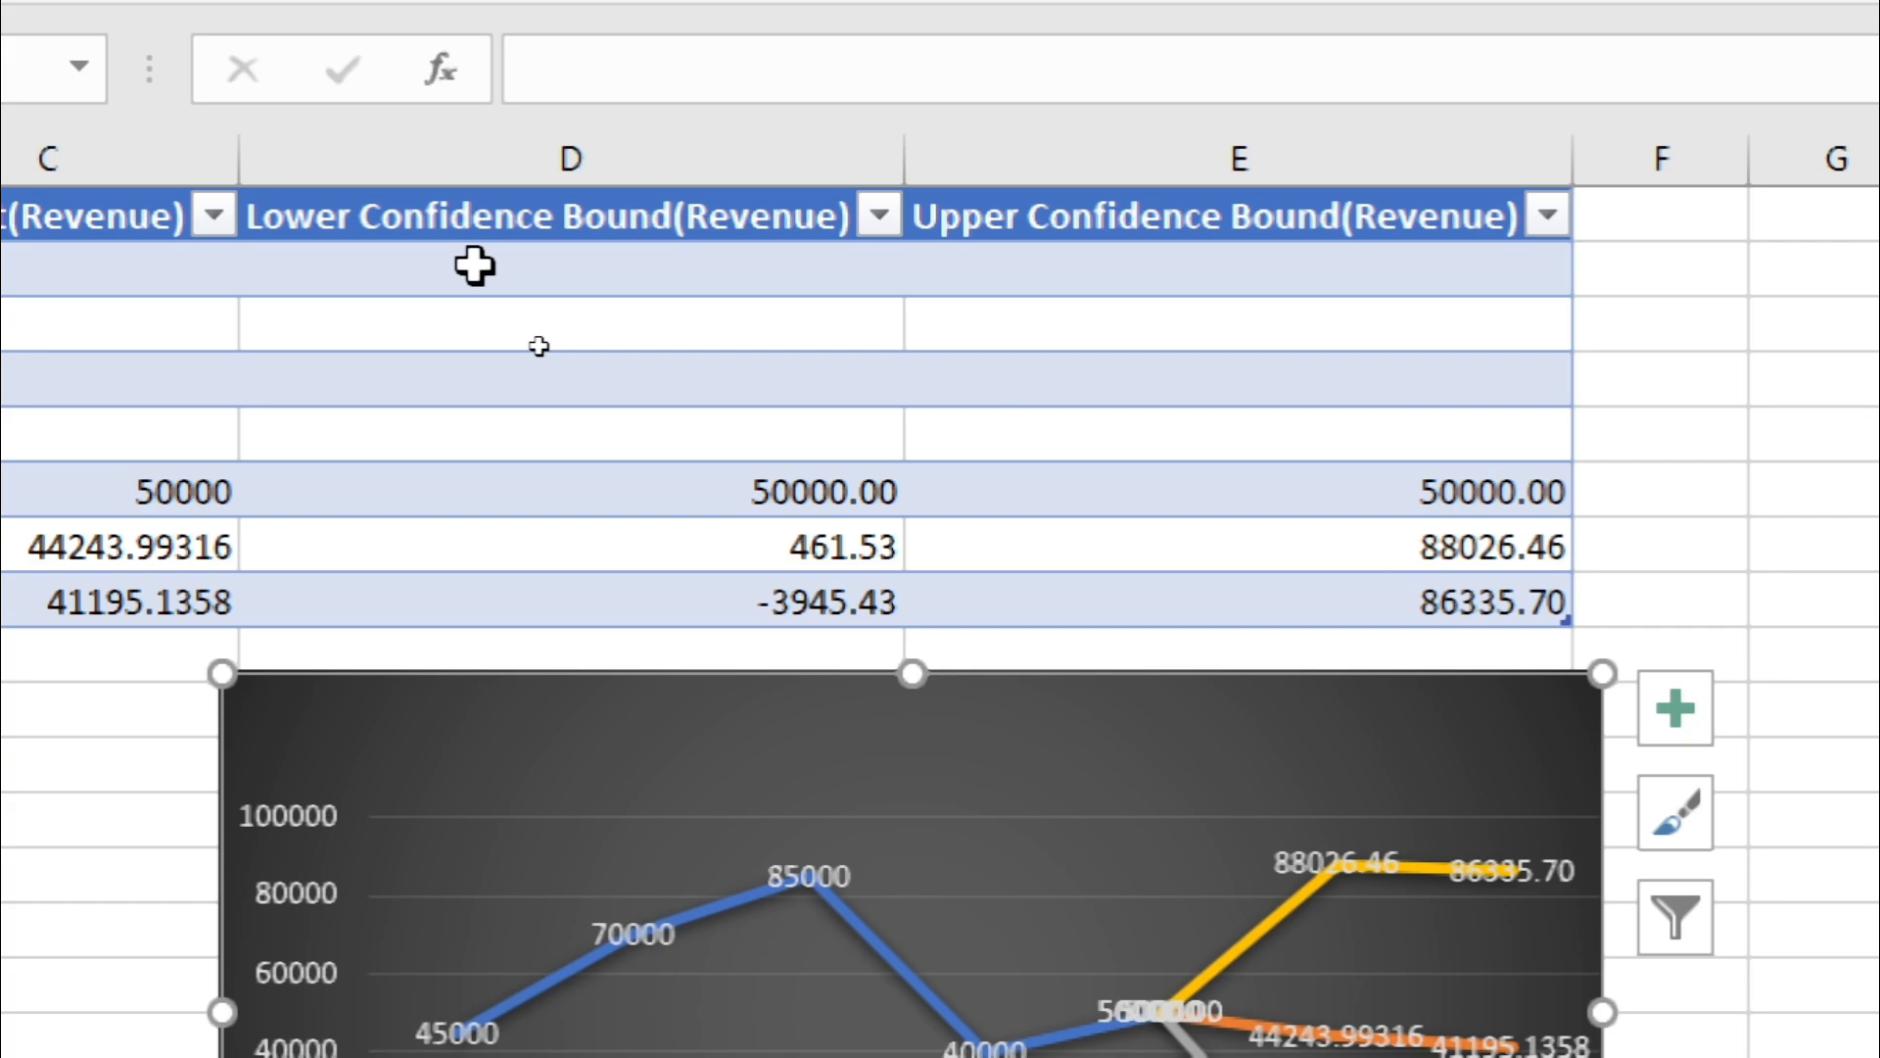
Examine the lower and upper confidence bound formulas for months 6 and 7 in cells D7:E8
left_click(755, 551)
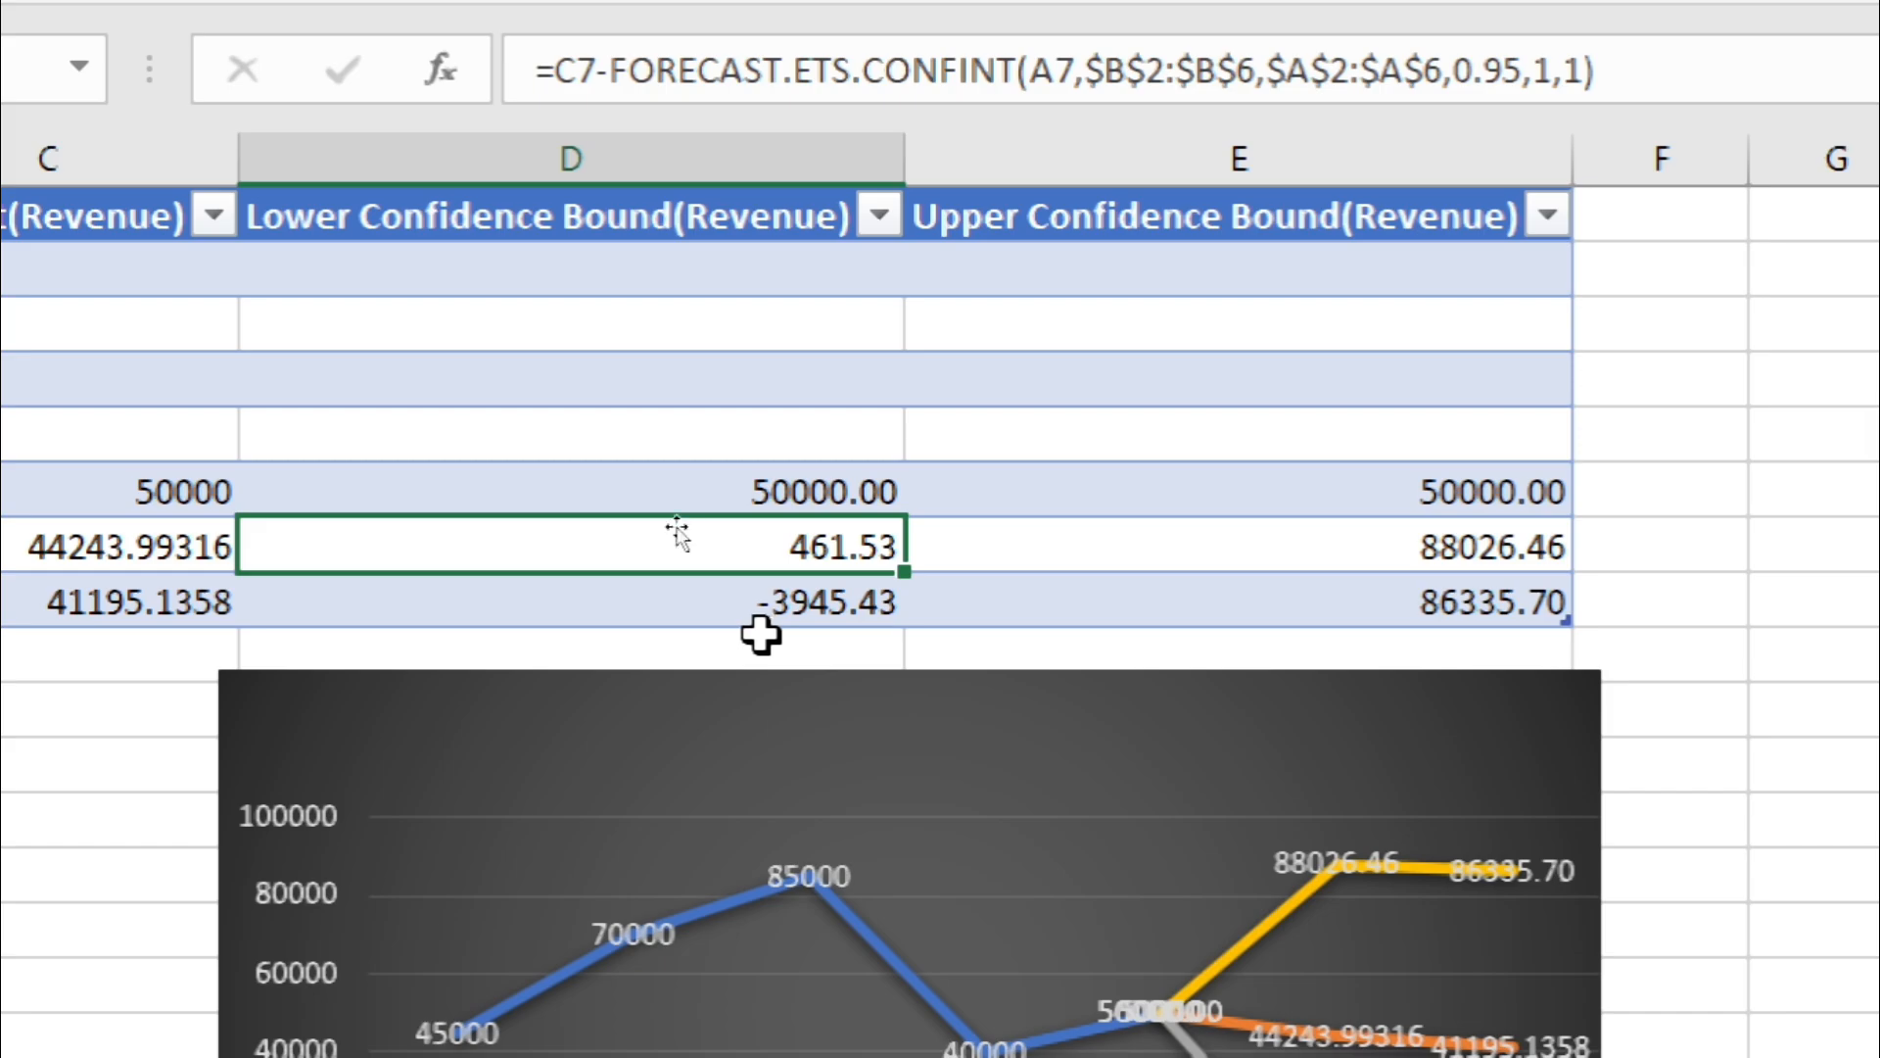
left_click(735, 612)
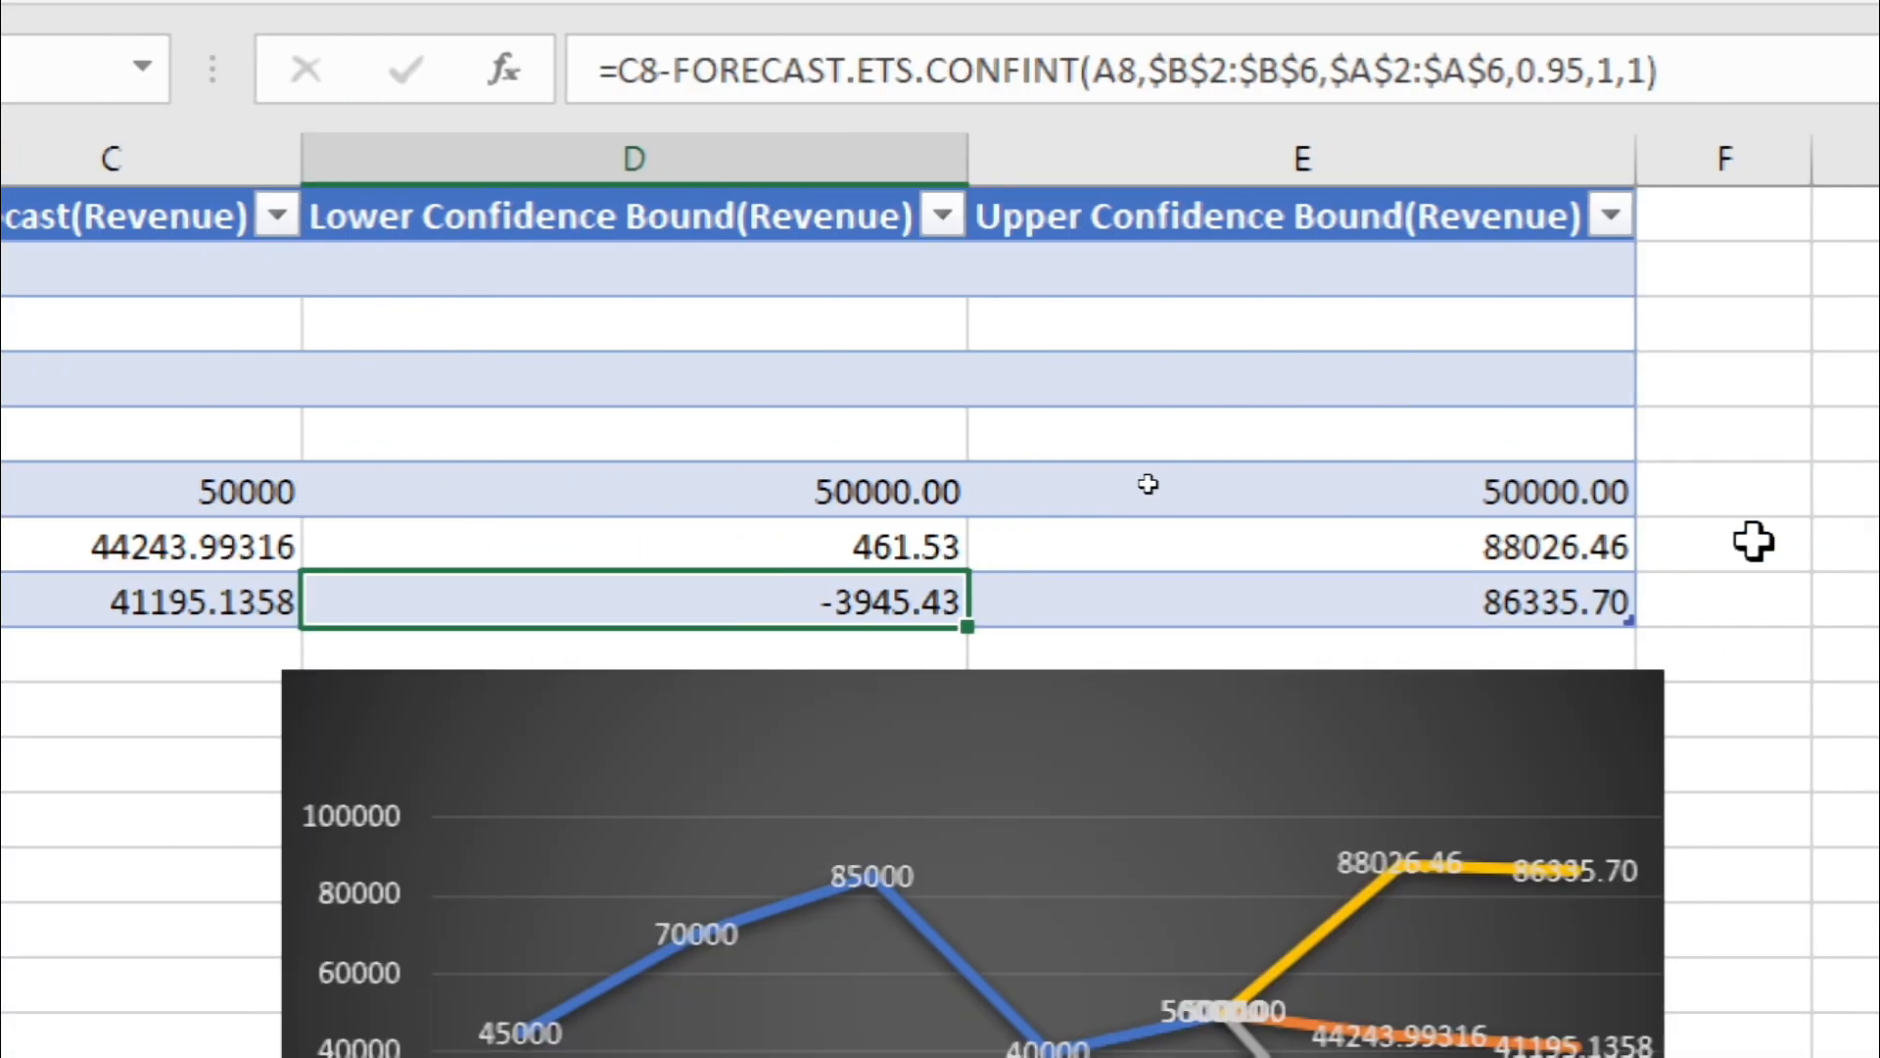
left_click(1423, 538)
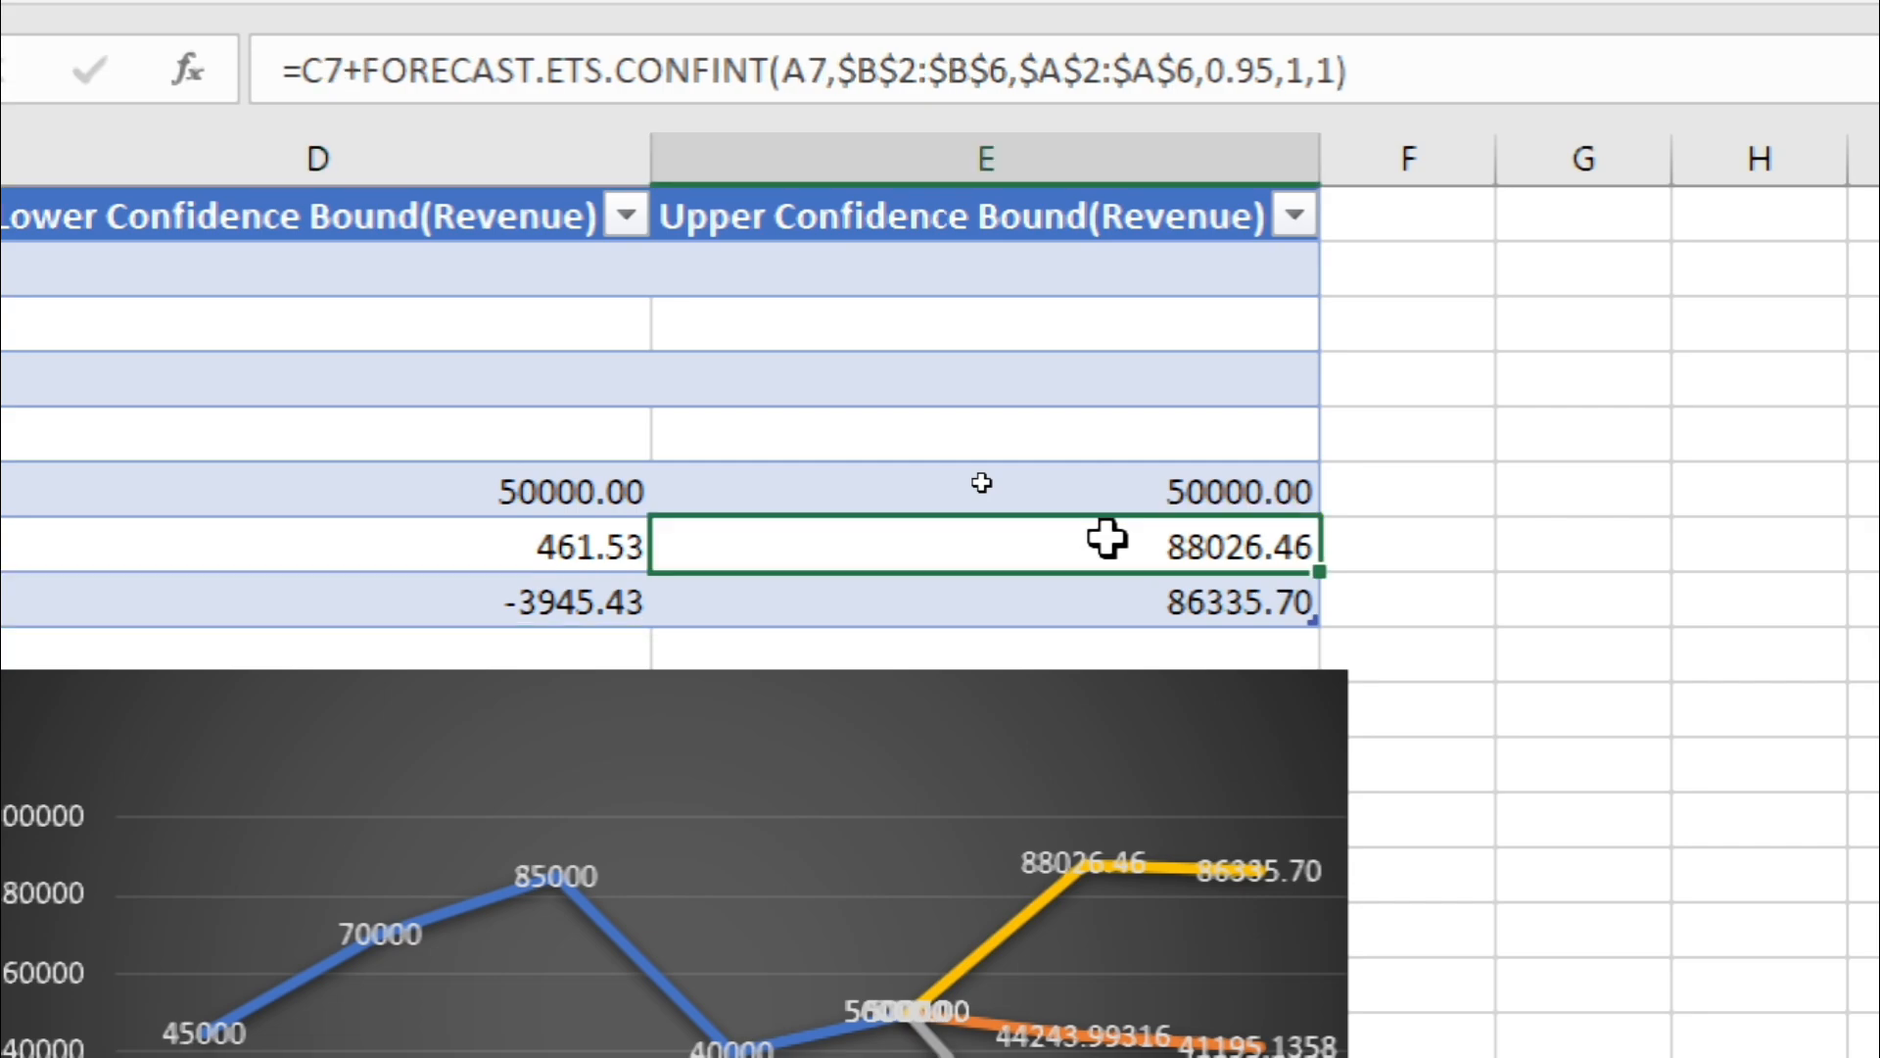
left_click(1138, 623)
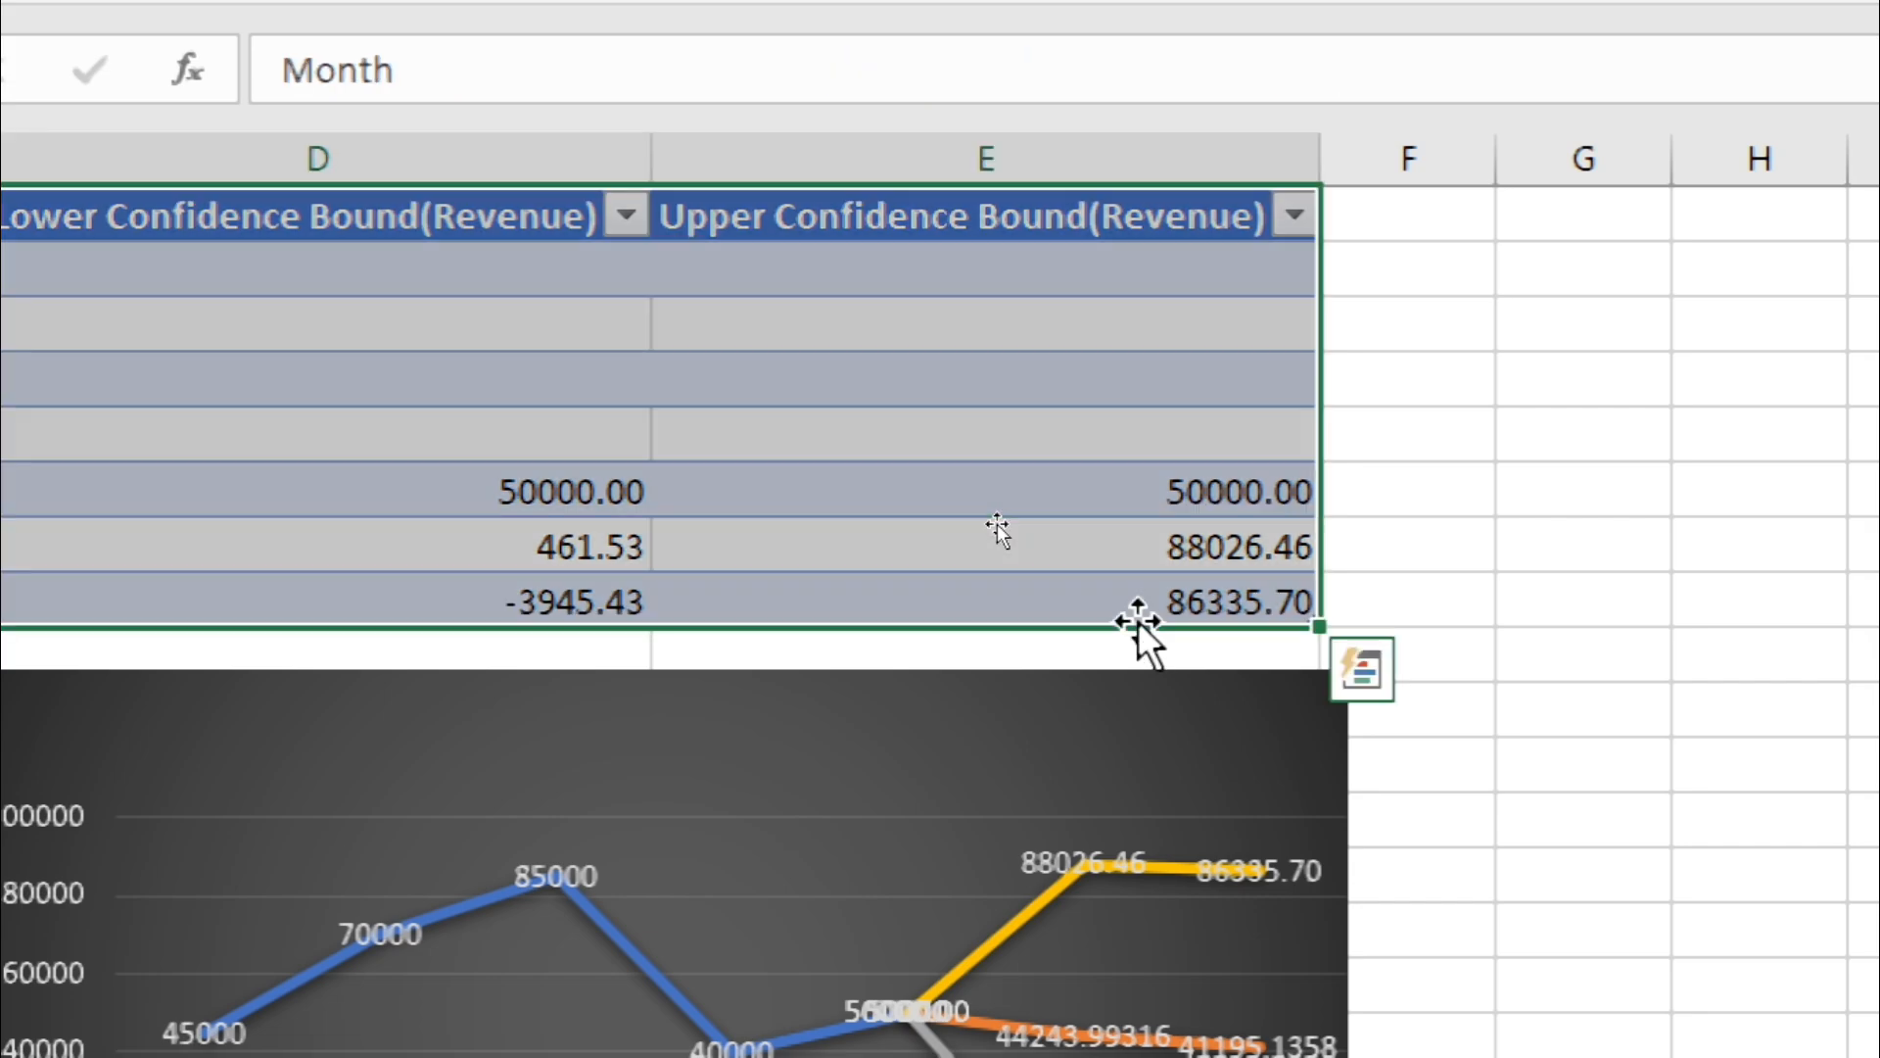
left_click(1117, 604)
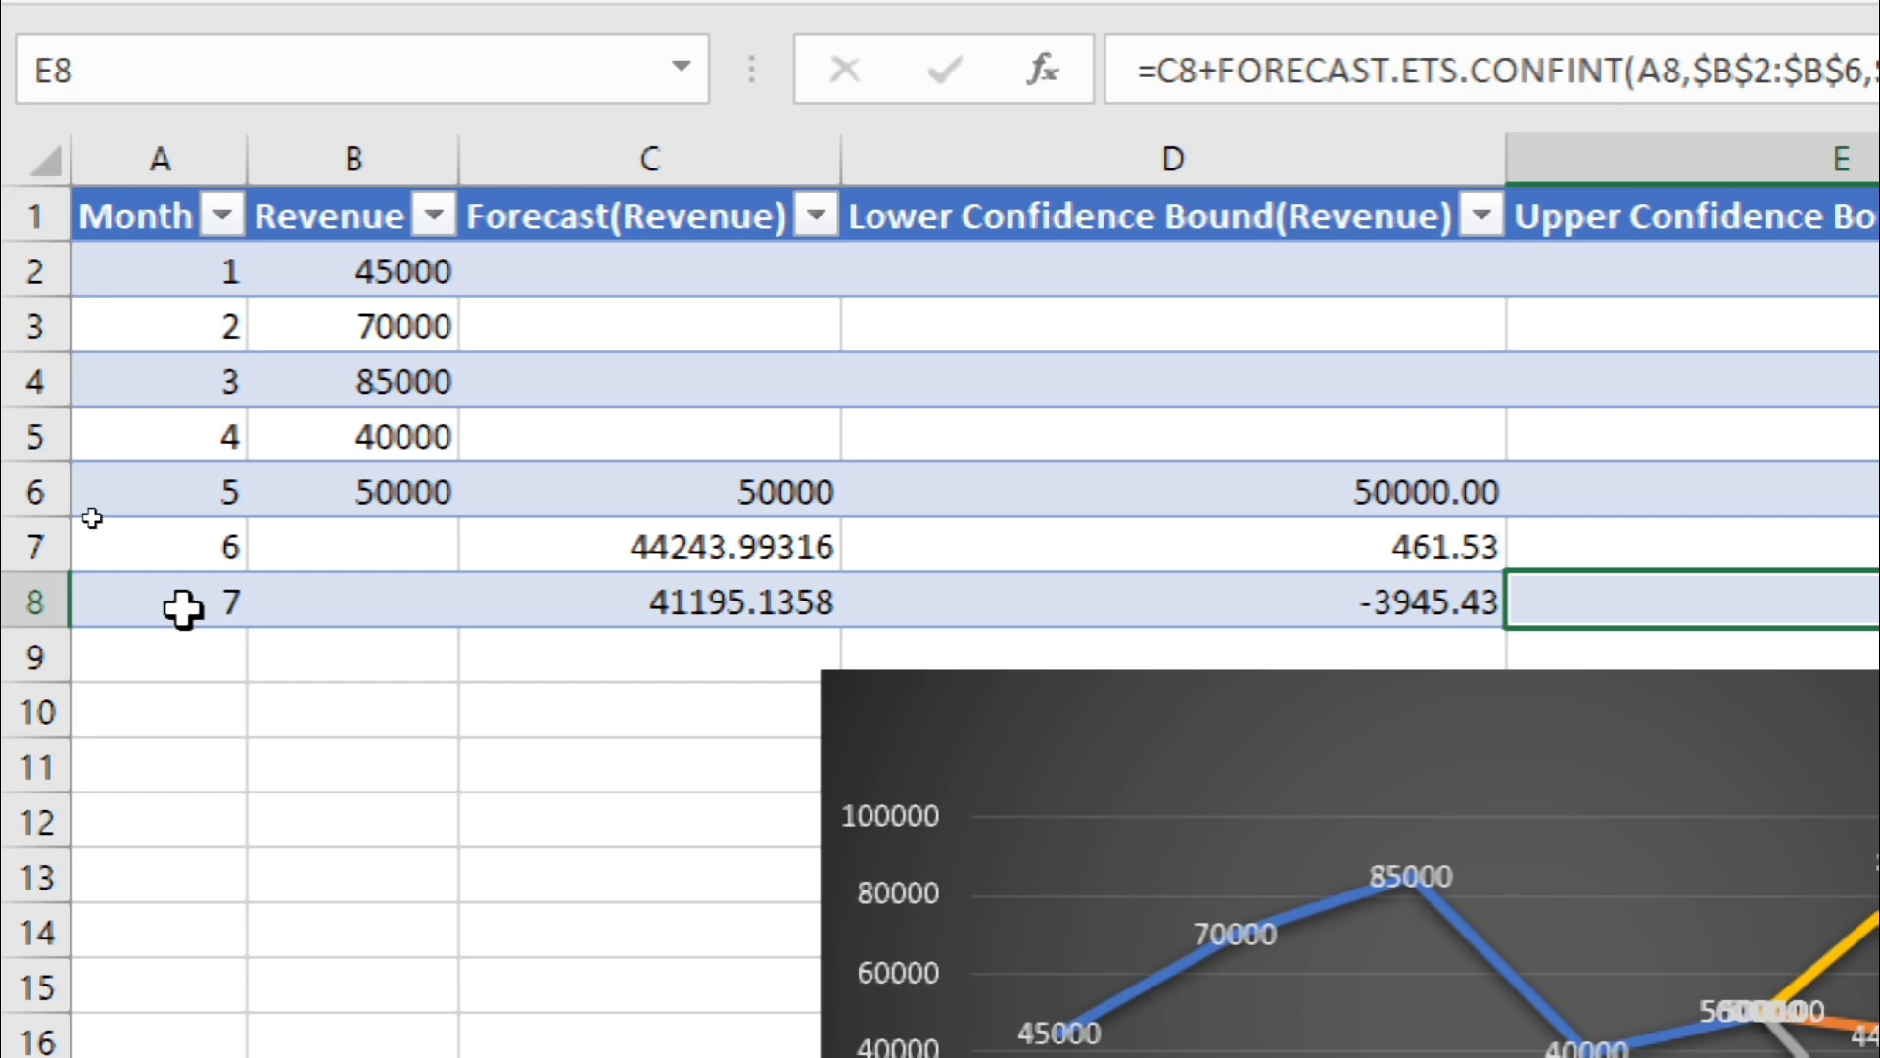
Extend the forecast table to month 8 by filling the month 6 and 7 rows (A7:E8) down one row
left_click(183, 609)
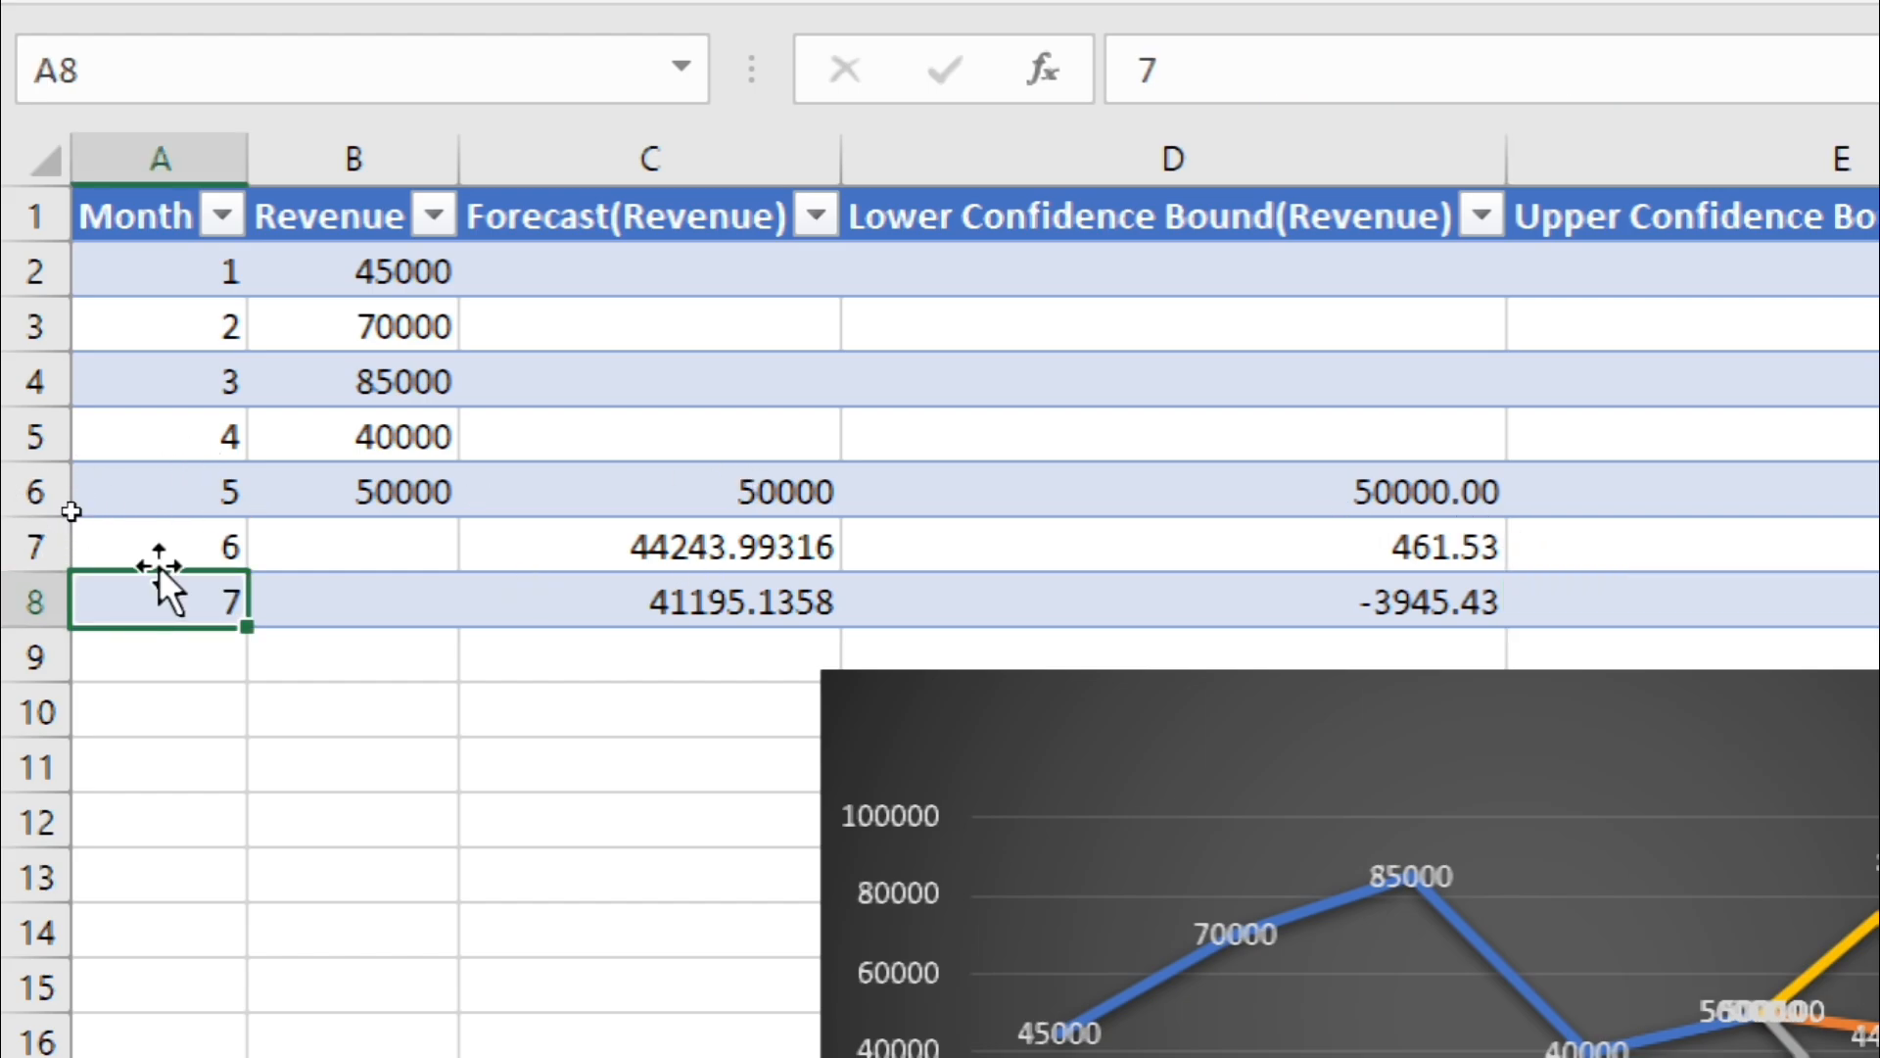
left_click_drag(139, 551, 1879, 631)
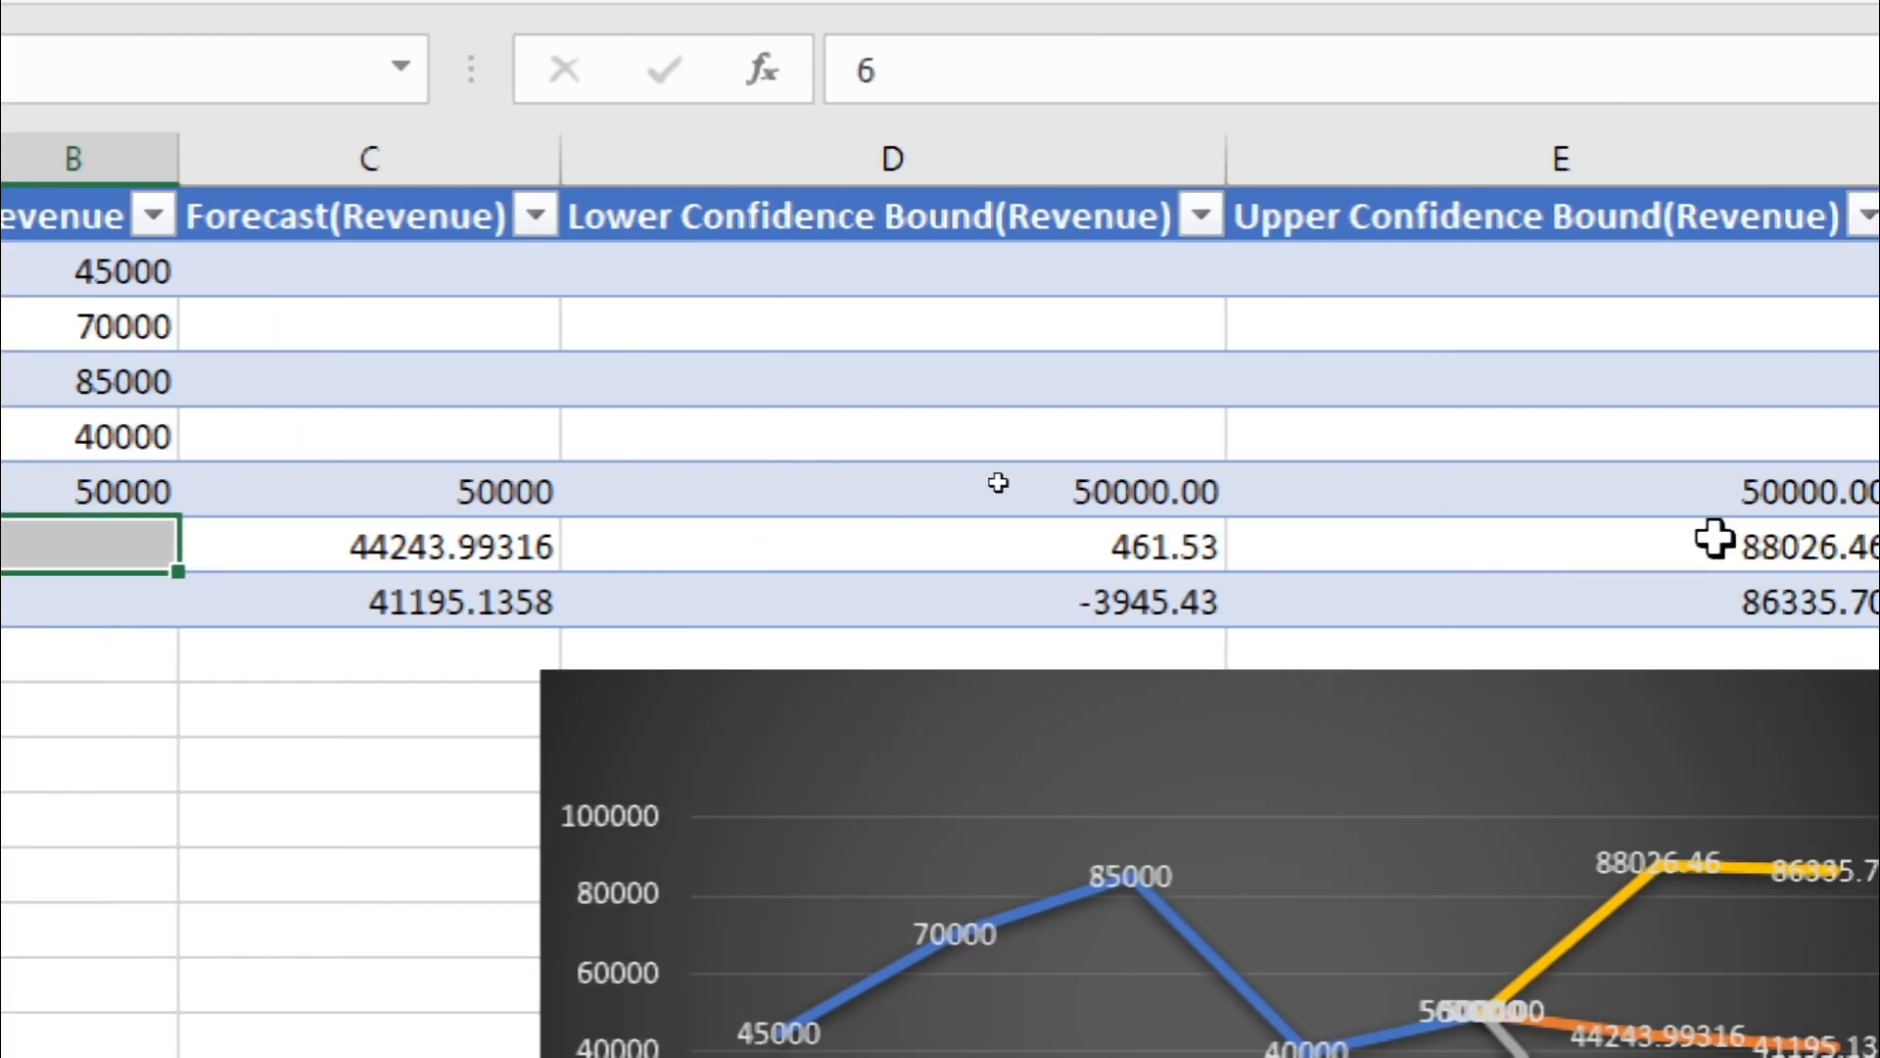
left_click_drag(1723, 632, 1733, 683)
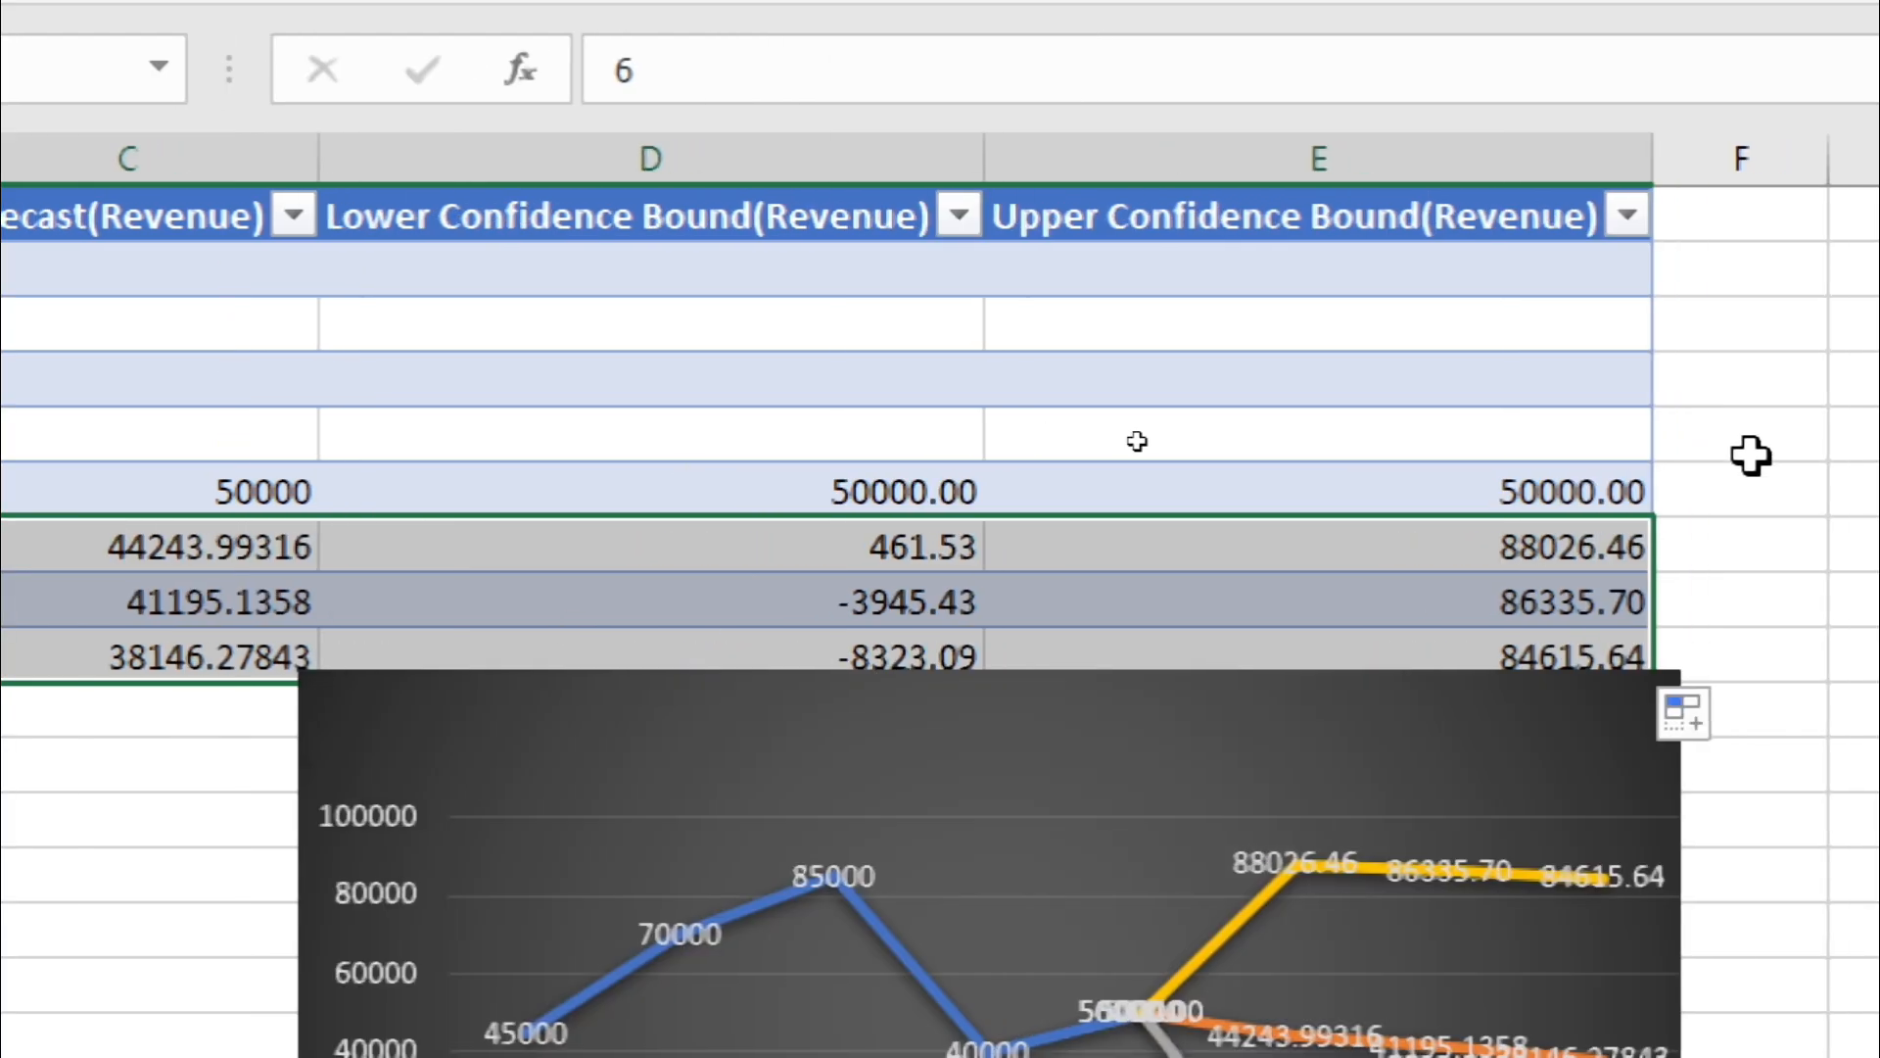
Move the forecast chart directly beneath the extended table, starting at row 10, and deselect it
left_click_drag(1412, 697, 1372, 273)
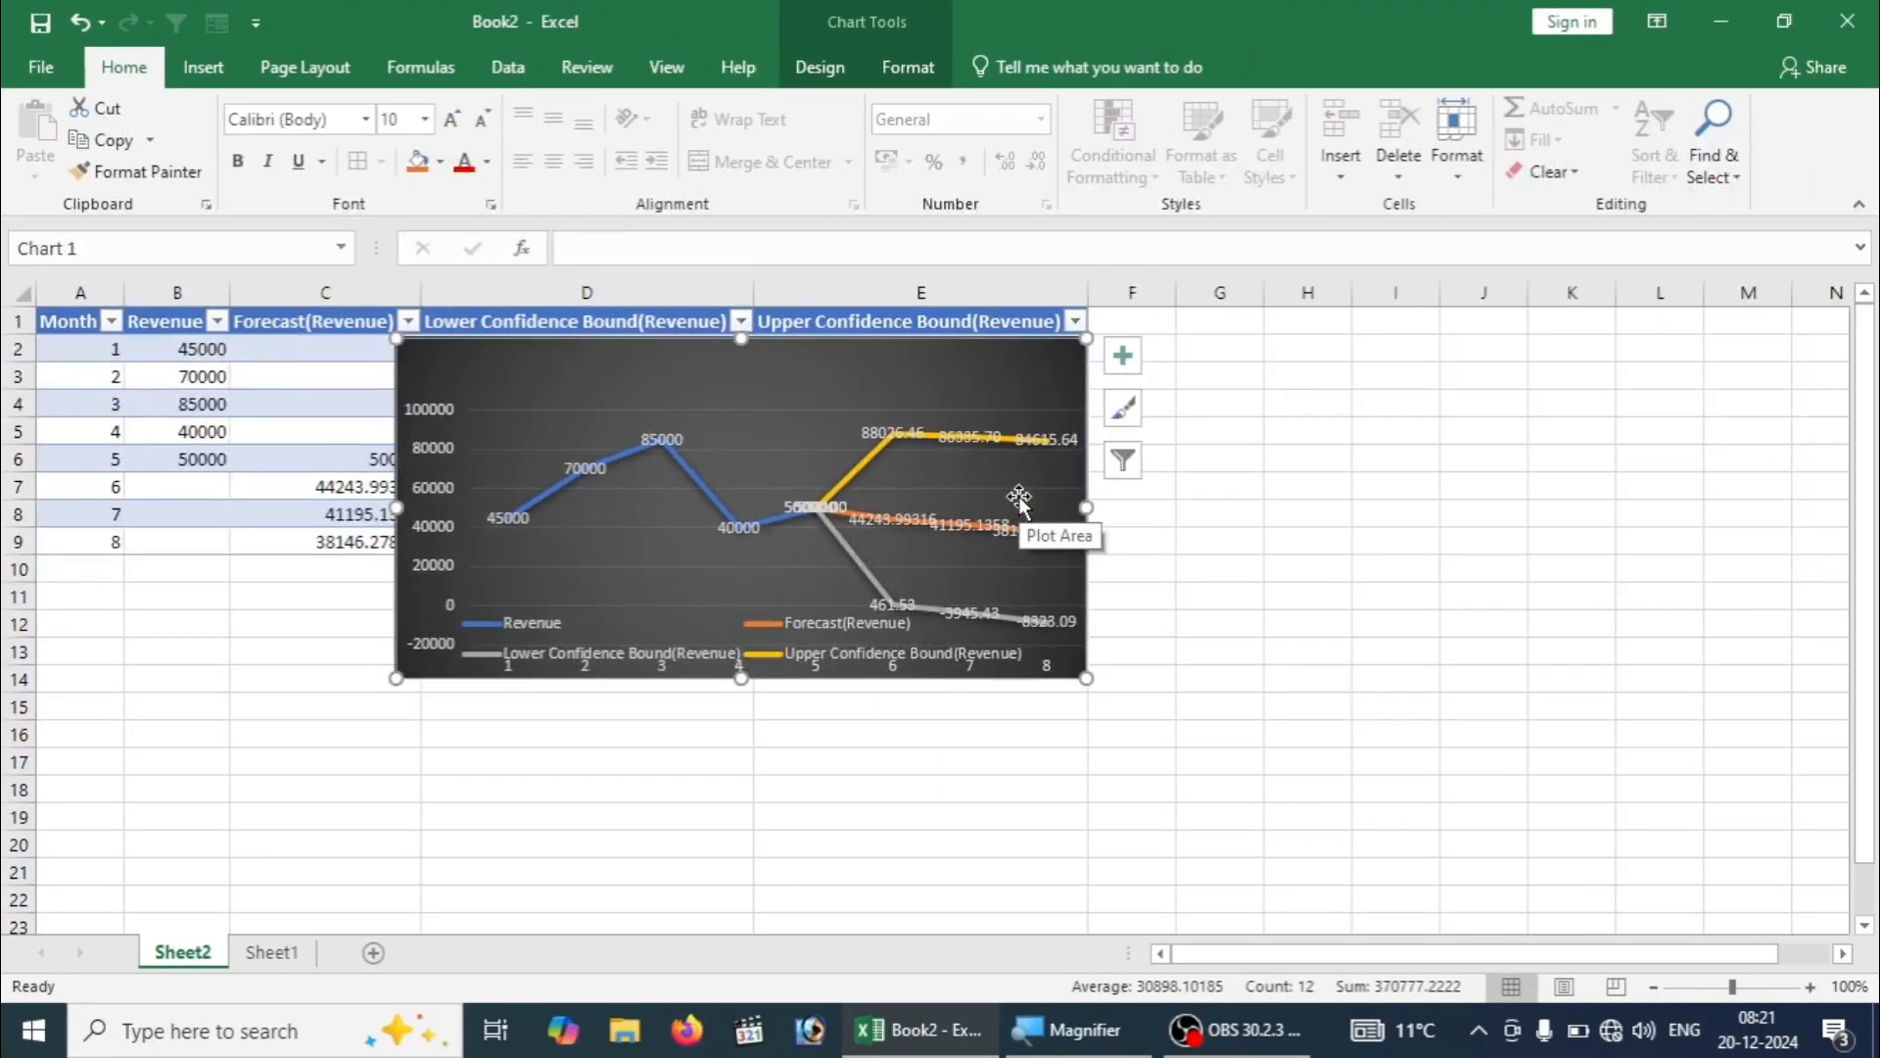
mouse_move(818, 373)
left_mouse_down()
mouse_move(739, 526)
mouse_move(684, 600)
mouse_move(662, 593)
left_mouse_up()
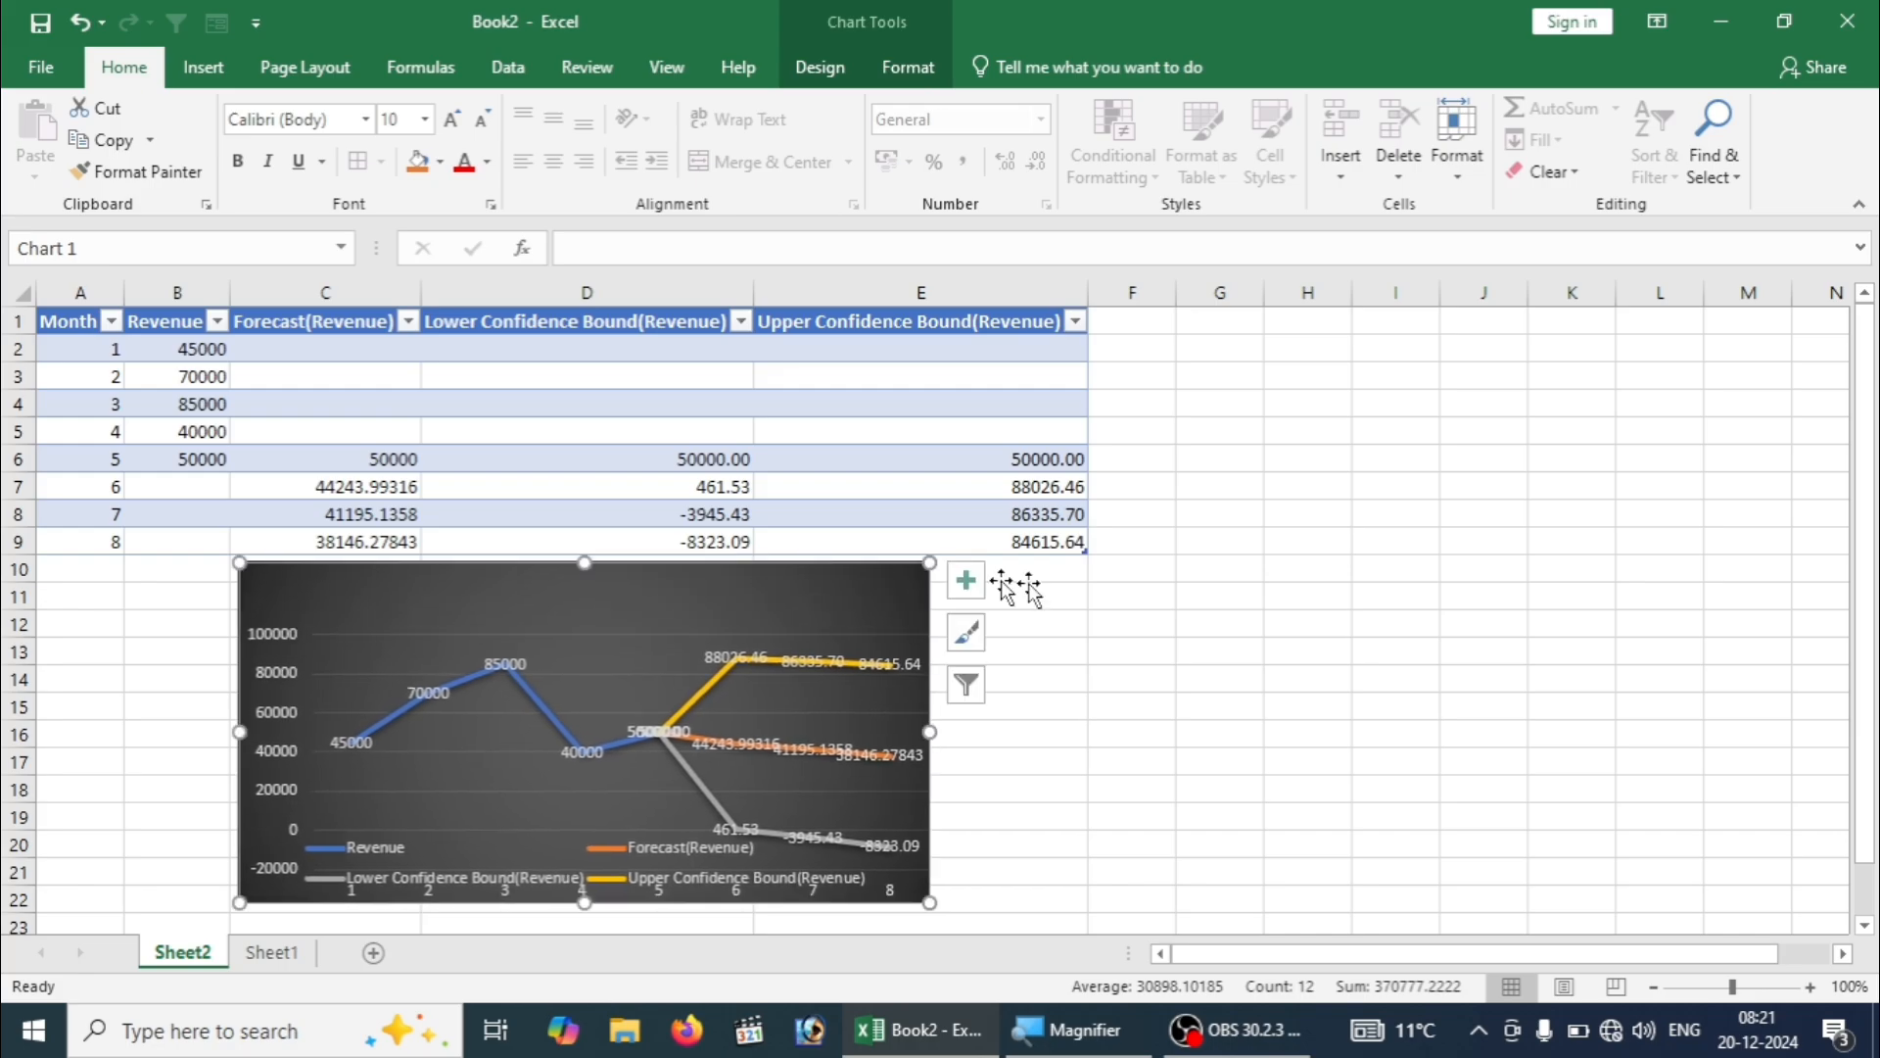
left_click(1126, 592)
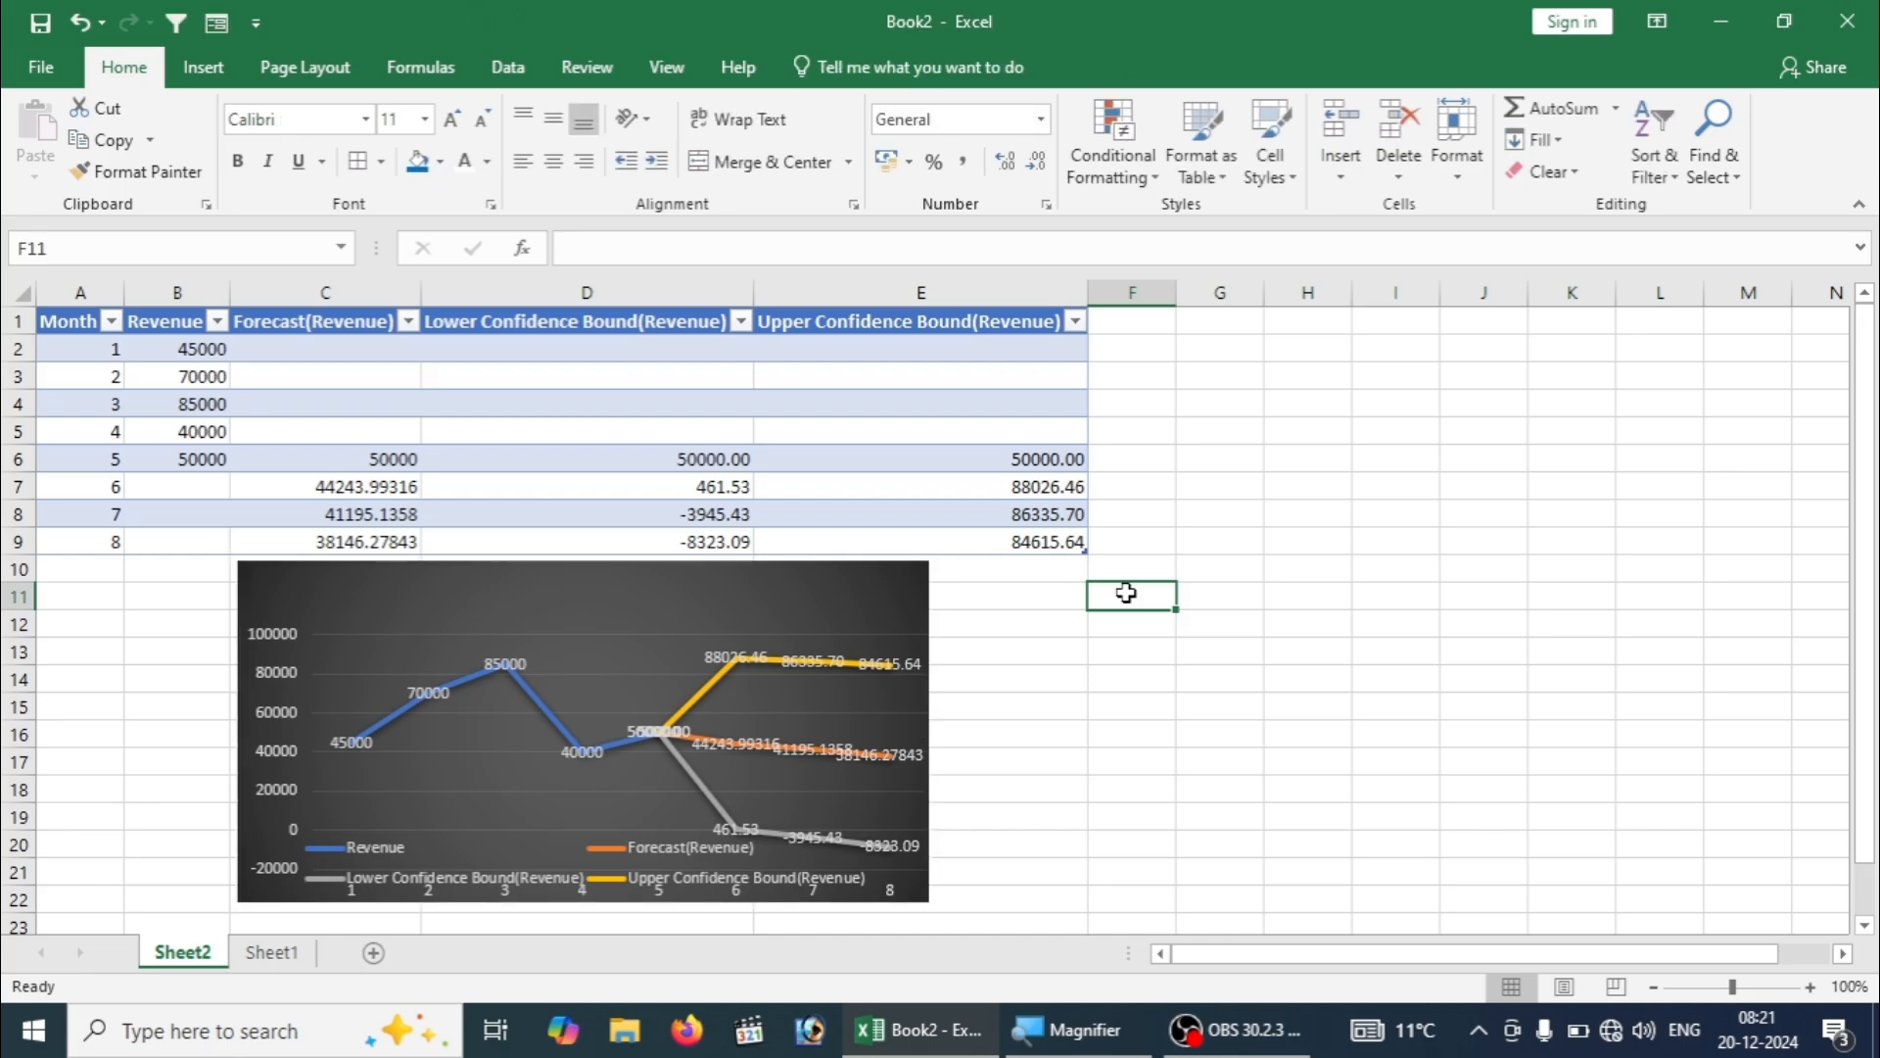